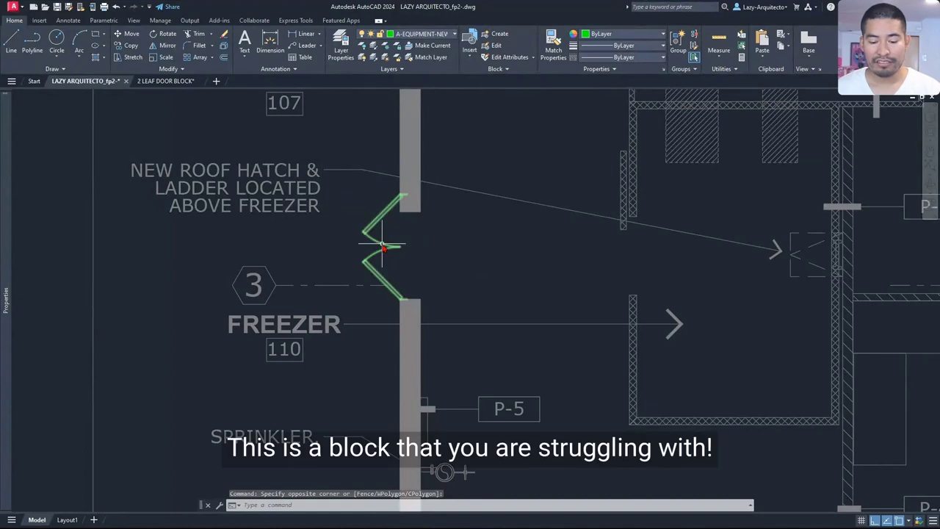
Measure the freezer door's wall opening between the corners of the two wall ends with a linear dimension
{"action": "mouse_move", "coordinate": [381, 245]}
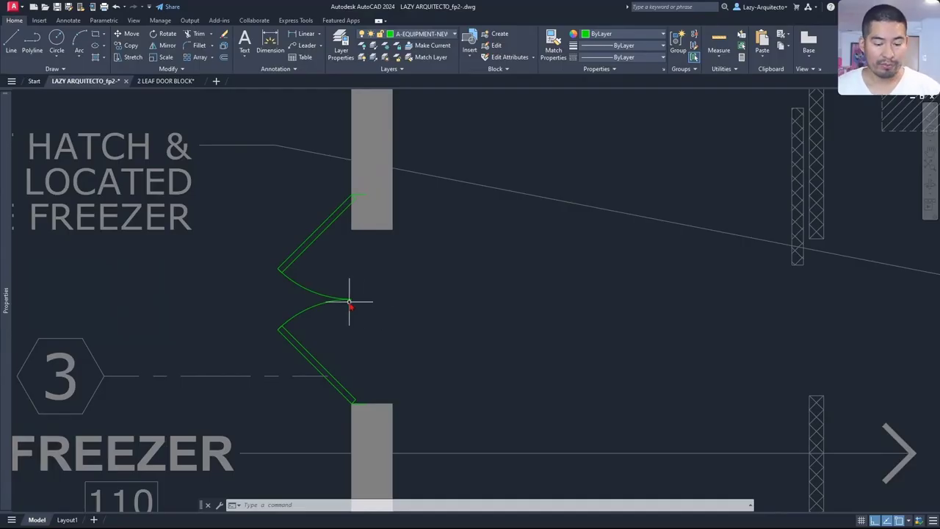
{"action": "left_click", "coordinate": [332, 300]}
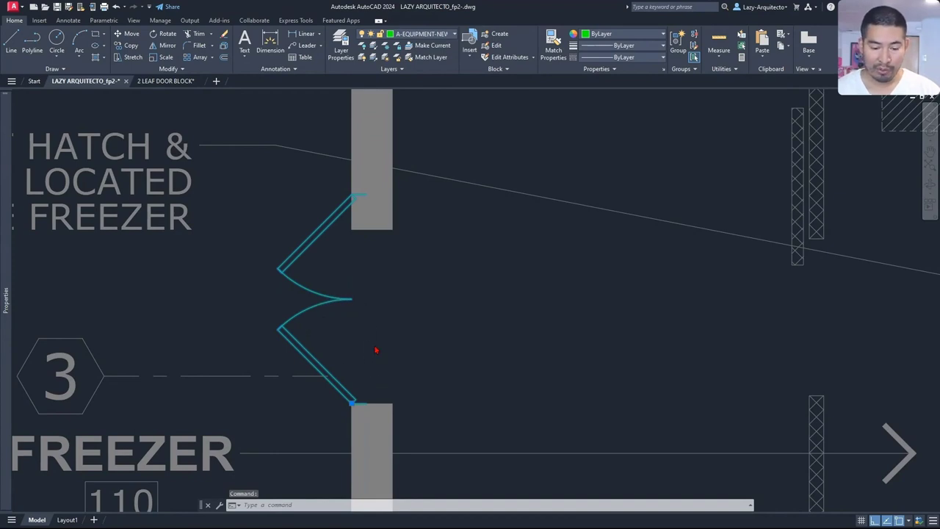
{"action": "key", "text": "Escape"}
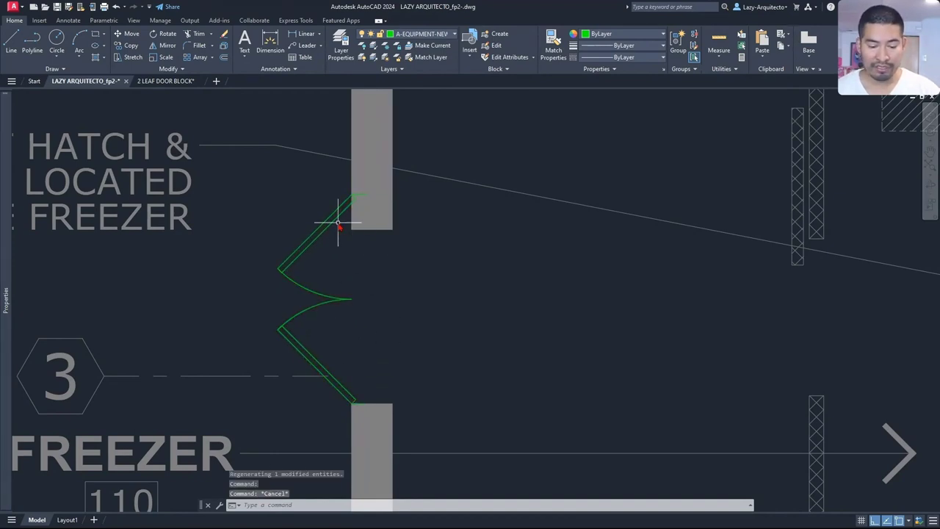
{"action": "type", "text": "dli"}
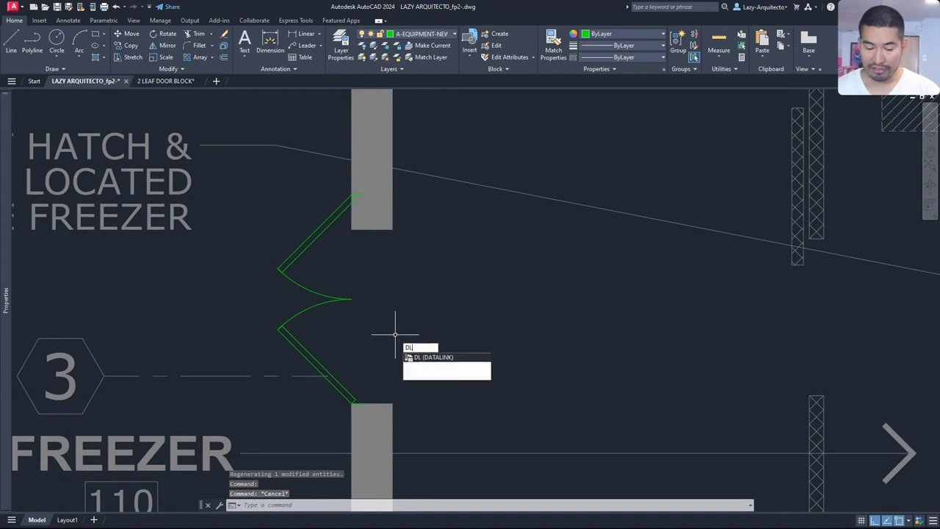
{"action": "key", "text": "Return"}
{"action": "left_click", "coordinate": [393, 230]}
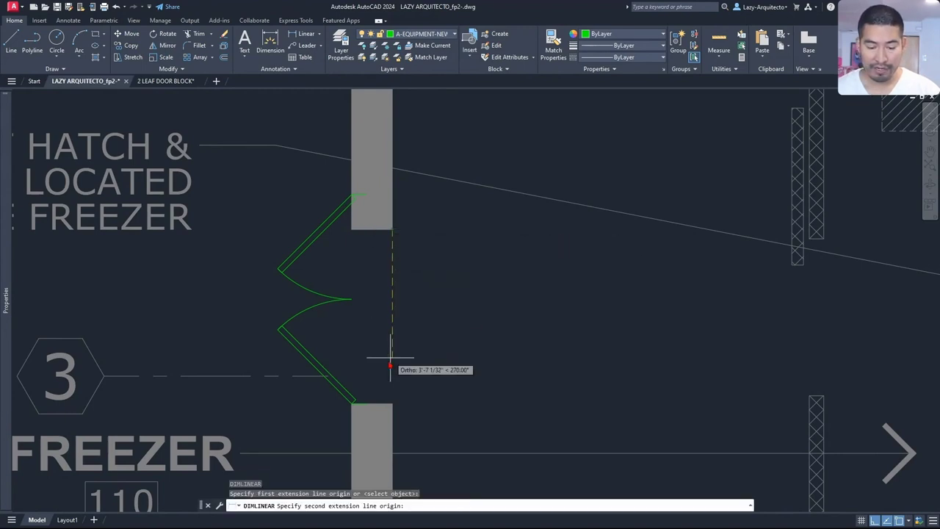
{"action": "left_click", "coordinate": [392, 403]}
{"action": "key", "text": "Escape"}
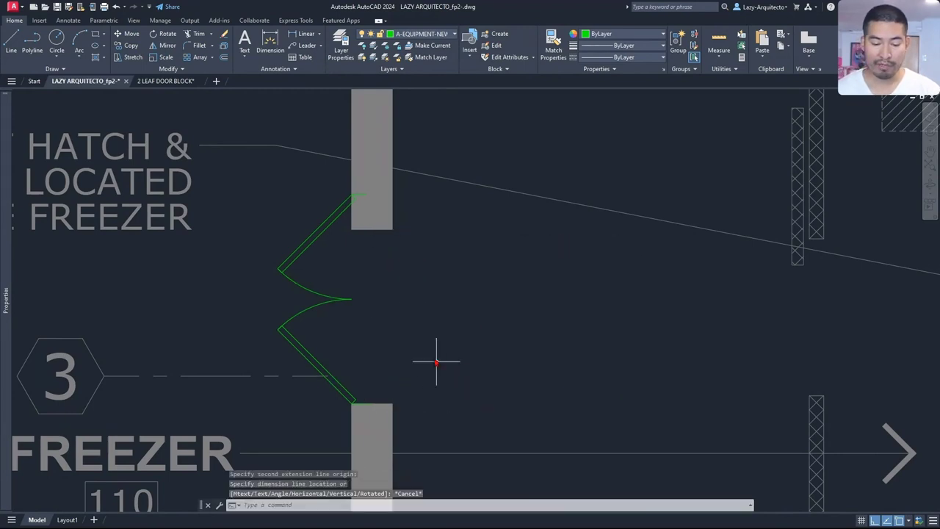
Measure the double-door block between the outer ends of its two frame lines with a linear dimension
{"action": "key", "text": "Return"}
{"action": "left_click", "coordinate": [365, 198]}
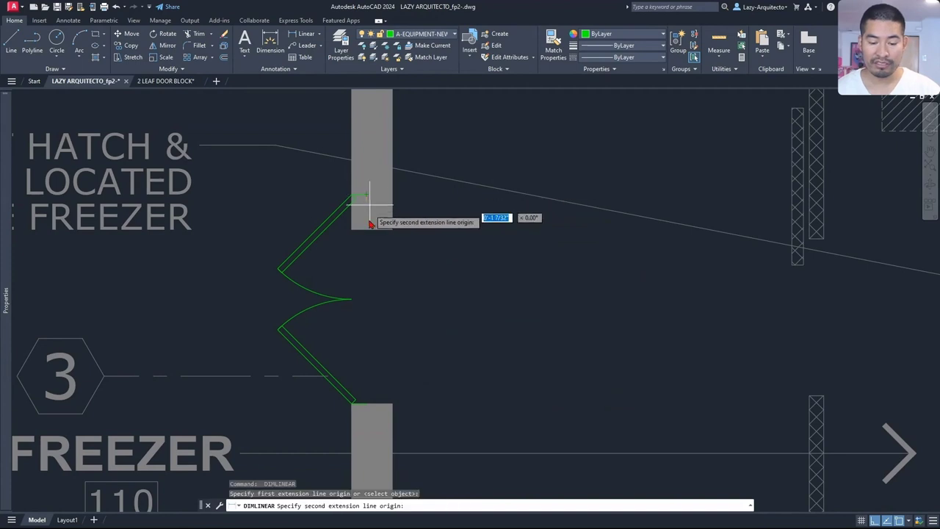
{"action": "left_click", "coordinate": [365, 403]}
{"action": "key", "text": "Escape"}
Explode the double-door block at the freezer opening
{"action": "left_click", "coordinate": [351, 400]}
{"action": "type", "text": "x"}
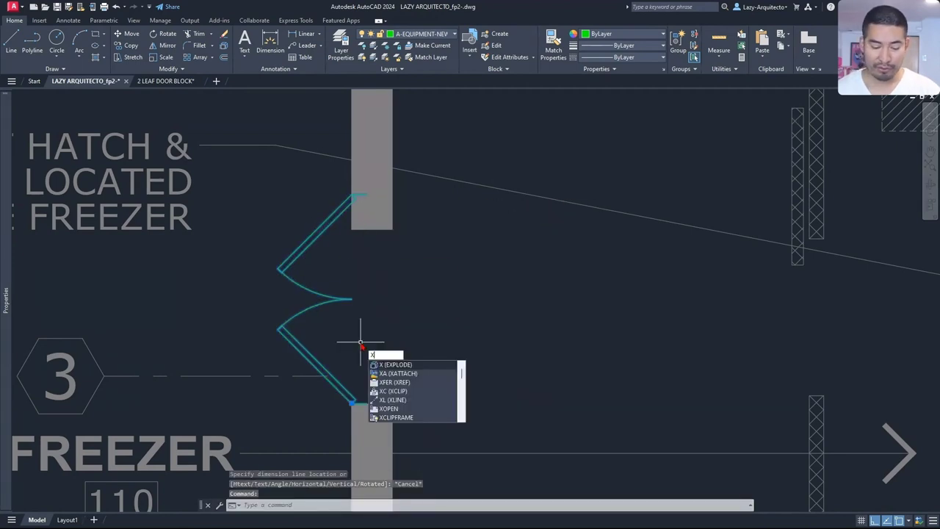
{"action": "key", "text": "Return"}
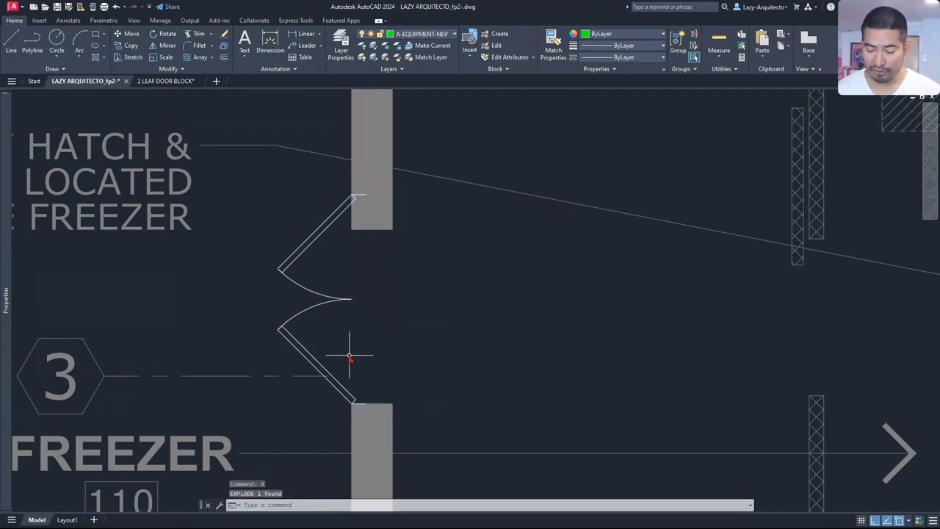
Stretch the free end of the lower door leaf and its swing arc 6 inches along the leaf toward the hinge, with Ortho off
{"action": "type", "text": "s"}
{"action": "key", "text": "Return"}
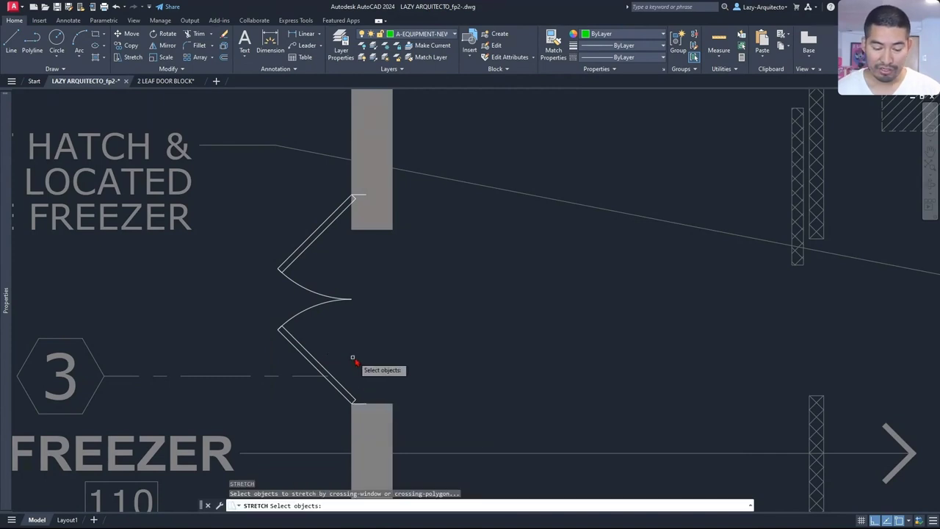
{"action": "left_click", "coordinate": [377, 346]}
{"action": "left_click", "coordinate": [240, 293]}
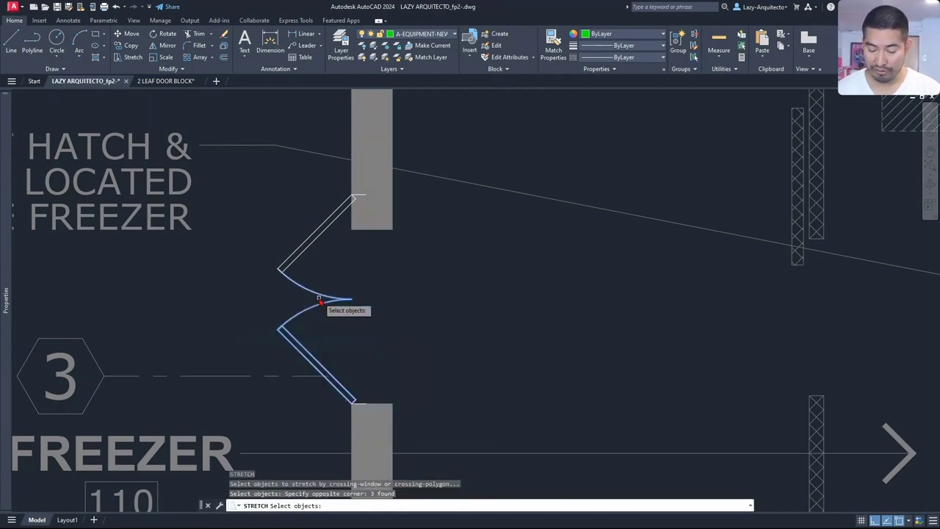
{"action": "left_click", "coordinate": [346, 301], "text": "shift"}
{"action": "left_click", "coordinate": [251, 222], "text": "shift"}
{"action": "key", "text": "F8"}
{"action": "key", "text": "Return"}
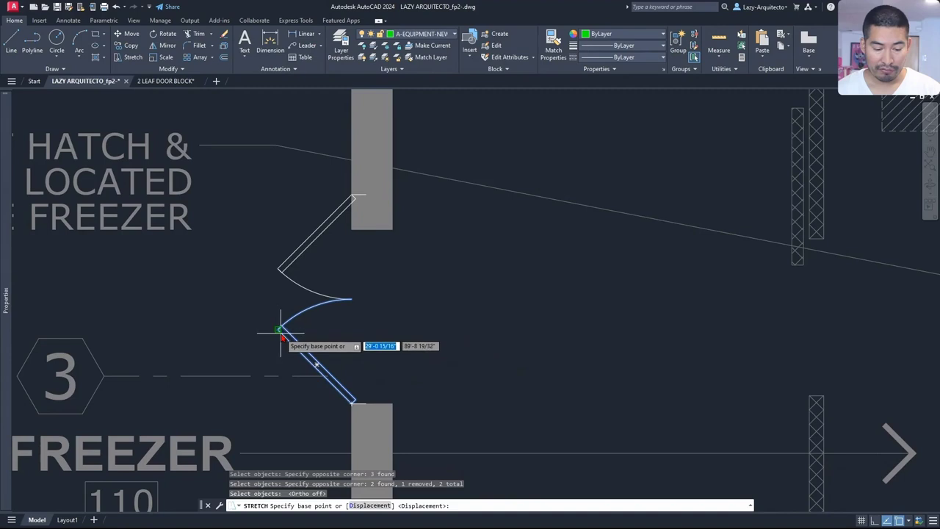
{"action": "left_click", "coordinate": [278, 330]}
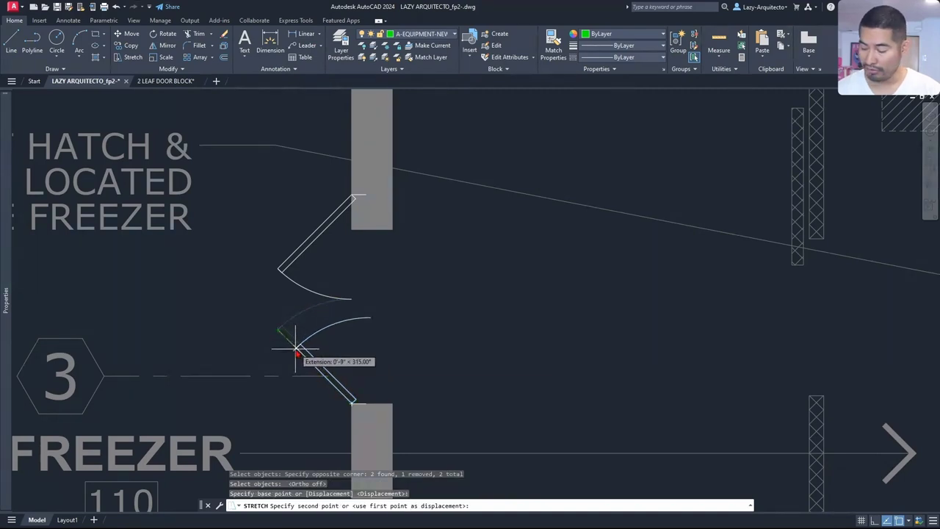
{"action": "type", "text": "6"}
{"action": "key", "text": "Return"}
Try to mirror the shortened lower leaf and its swing arc about a horizontal line through the arc's end
{"action": "left_click", "coordinate": [338, 353]}
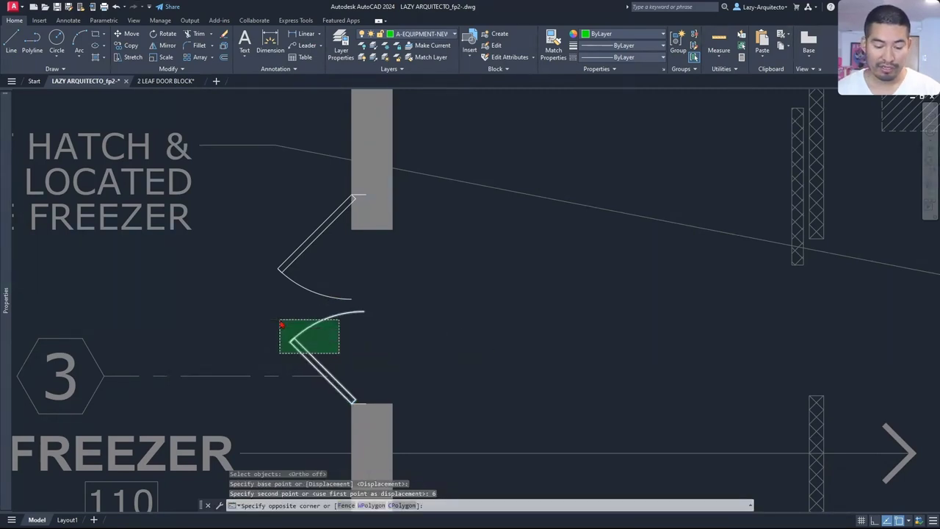
{"action": "left_click", "coordinate": [281, 323]}
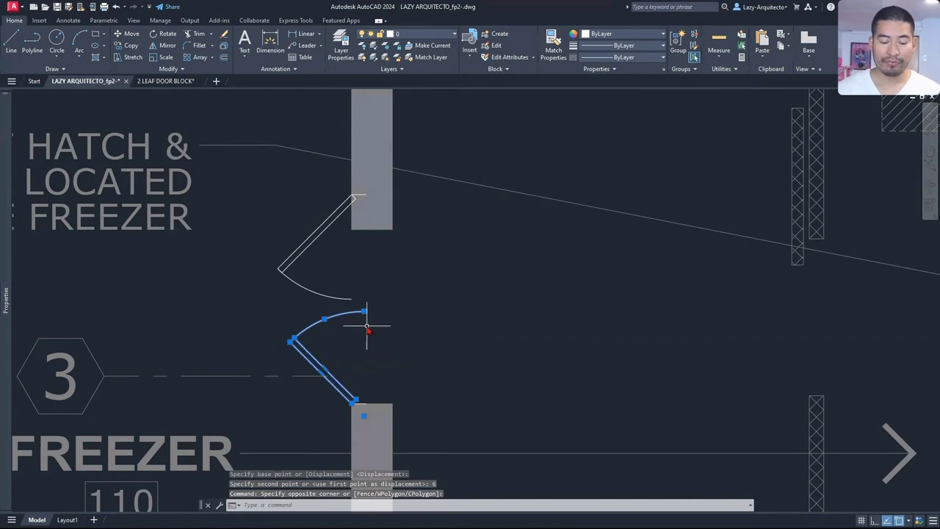
{"action": "key", "text": "Return"}
{"action": "left_click", "coordinate": [365, 312]}
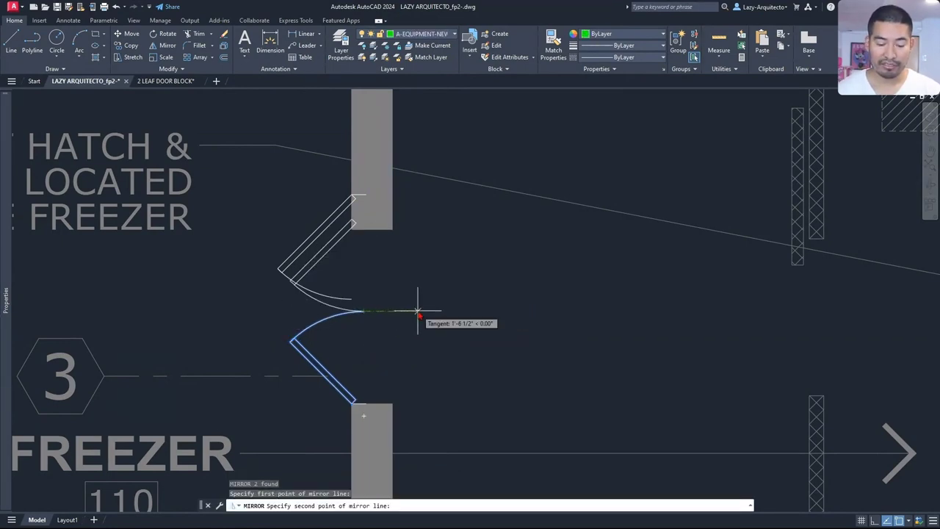
{"action": "left_click", "coordinate": [418, 312]}
{"action": "key", "text": "Return"}
{"action": "left_click", "coordinate": [338, 316]}
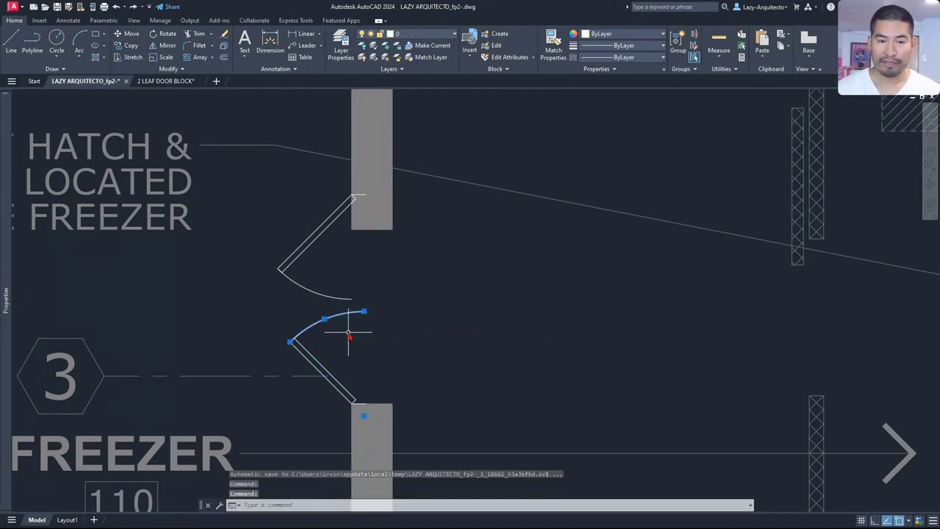
{"action": "key", "text": "Escape"}
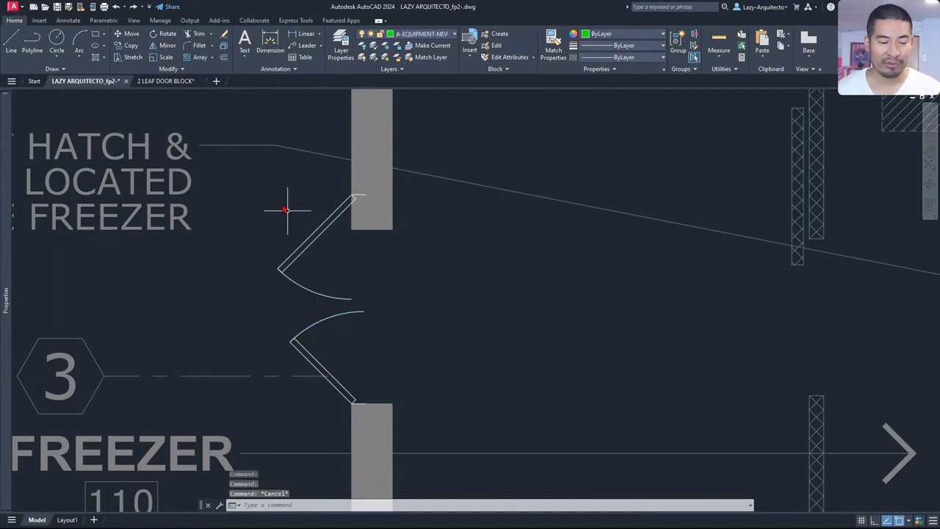
Switch to the 2 LEAF DOOR BLOCK drawing and open its double-door block in the Block Editor
{"action": "left_click", "coordinate": [175, 80]}
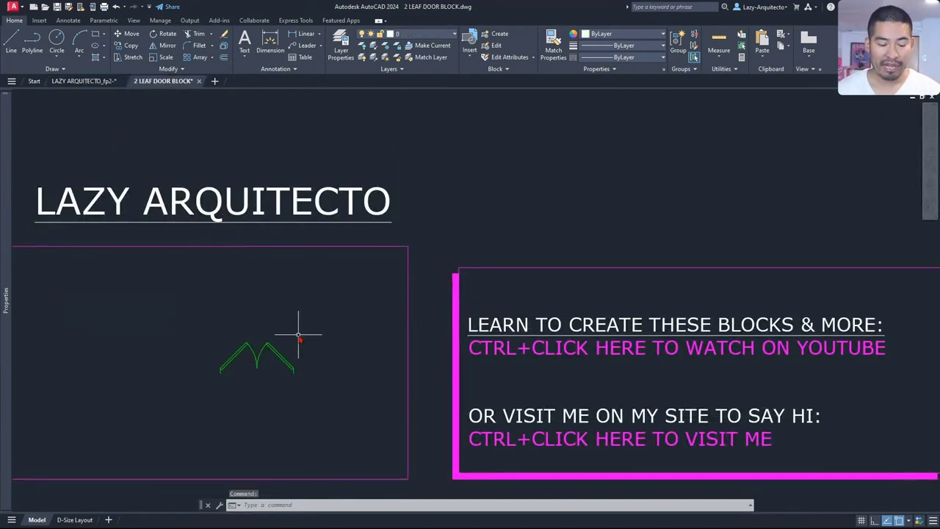
{"action": "left_click", "coordinate": [275, 349]}
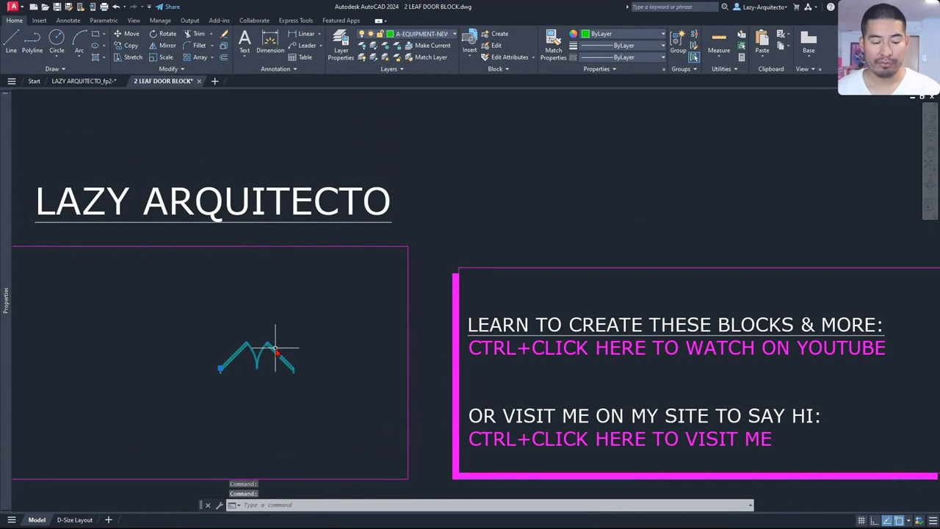
{"action": "right_click", "coordinate": [276, 349]}
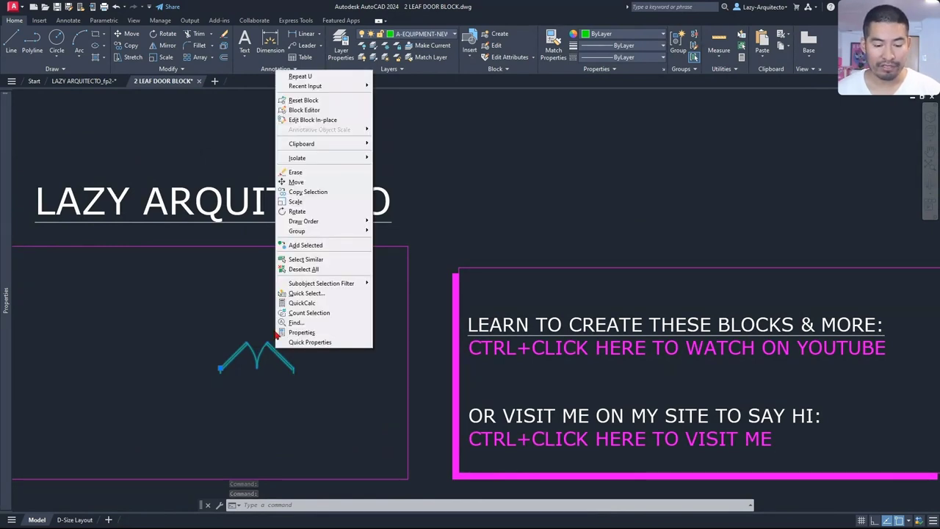
{"action": "left_click", "coordinate": [321, 112]}
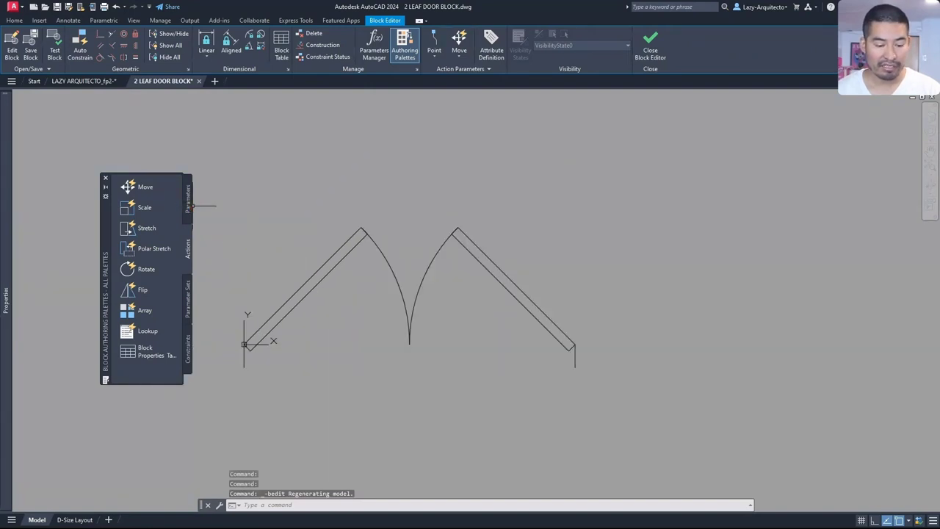
Add a horizontal linear parameter from the left hinge corner to the right hinge corner, with its label below the door
{"action": "left_click", "coordinate": [188, 200]}
{"action": "left_click", "coordinate": [151, 208]}
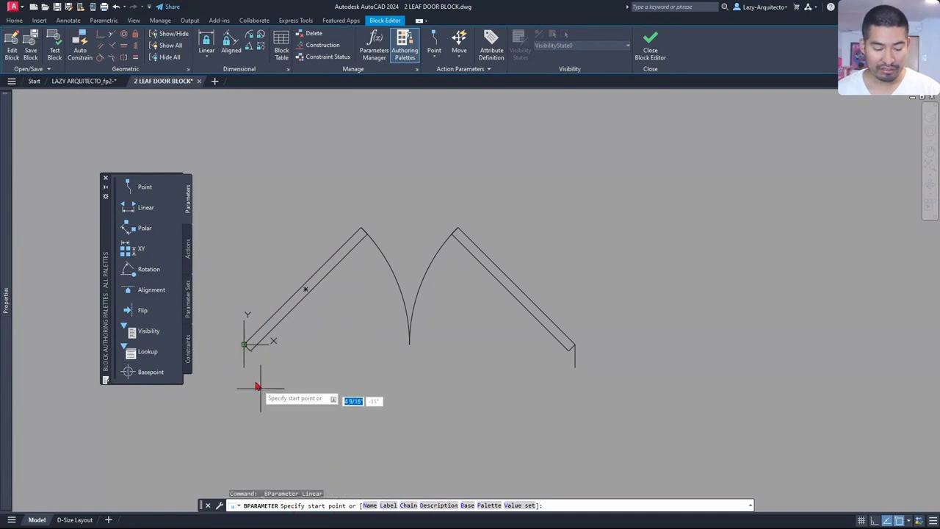
{"action": "left_click", "coordinate": [245, 344]}
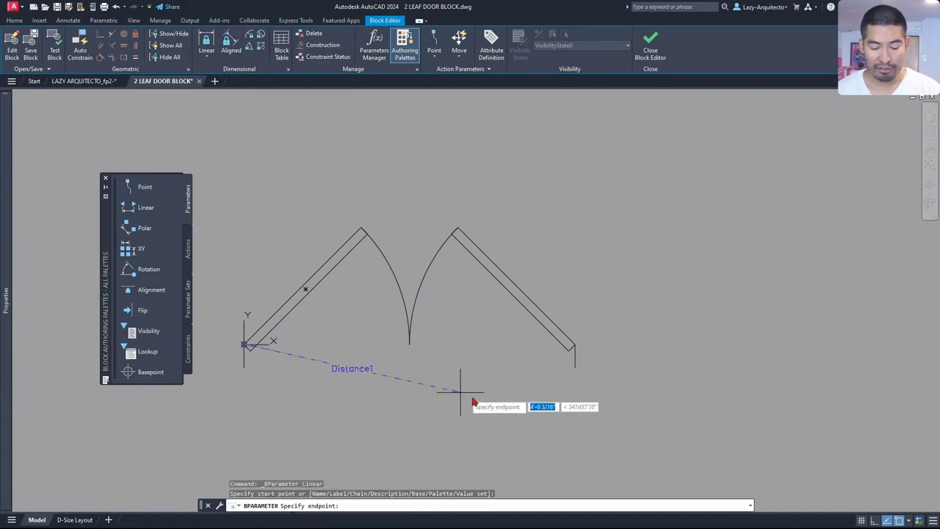
{"action": "left_click", "coordinate": [874, 520]}
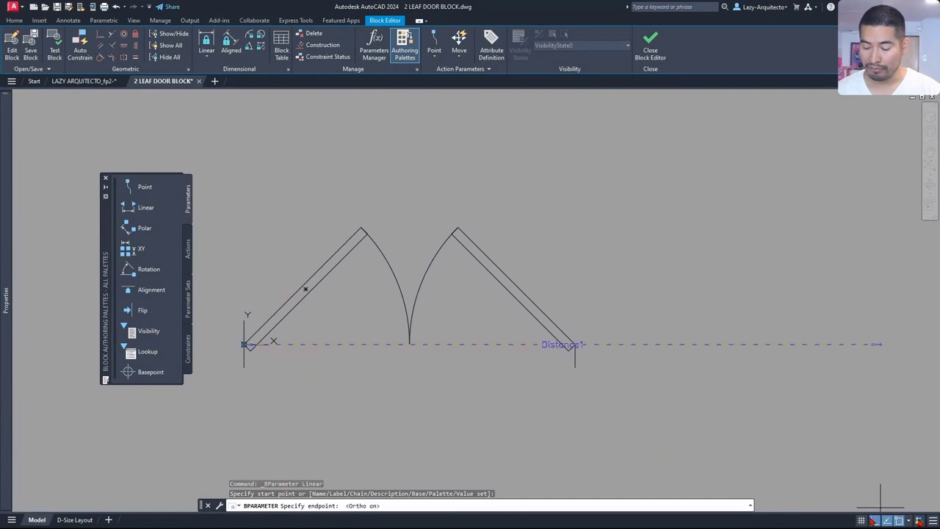
{"action": "left_click", "coordinate": [577, 345]}
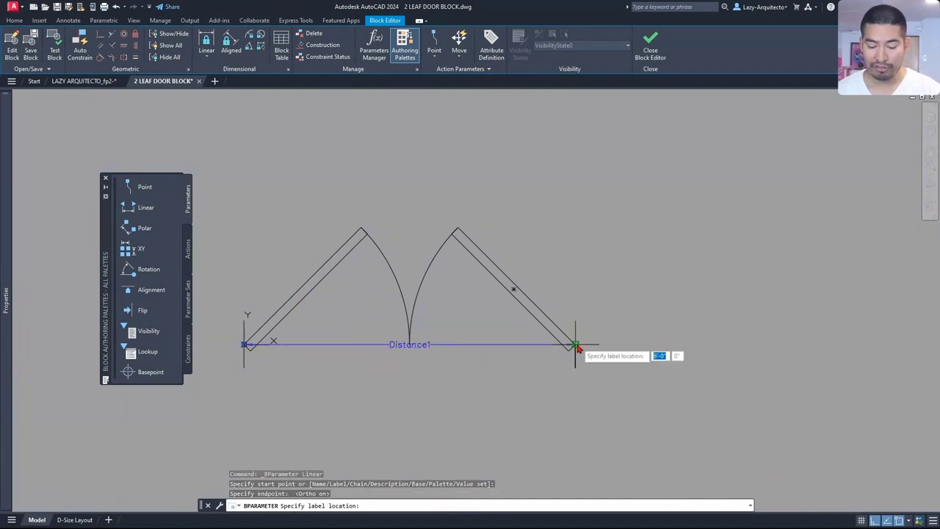
{"action": "left_click", "coordinate": [478, 427]}
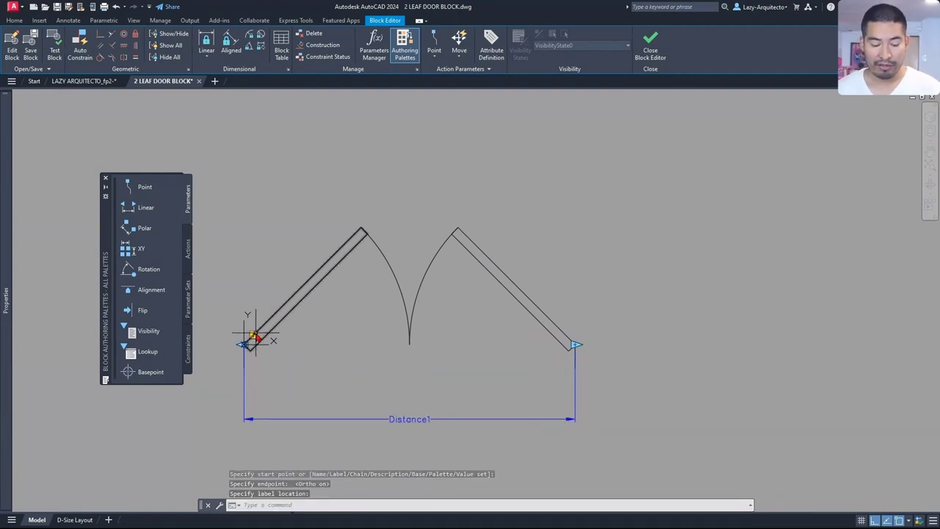
{"action": "mouse_move", "coordinate": [253, 339]}
{"action": "middle_mouse_down"}
{"action": "mouse_move", "coordinate": [346, 357]}
{"action": "mouse_move", "coordinate": [336, 331]}
{"action": "middle_mouse_up"}
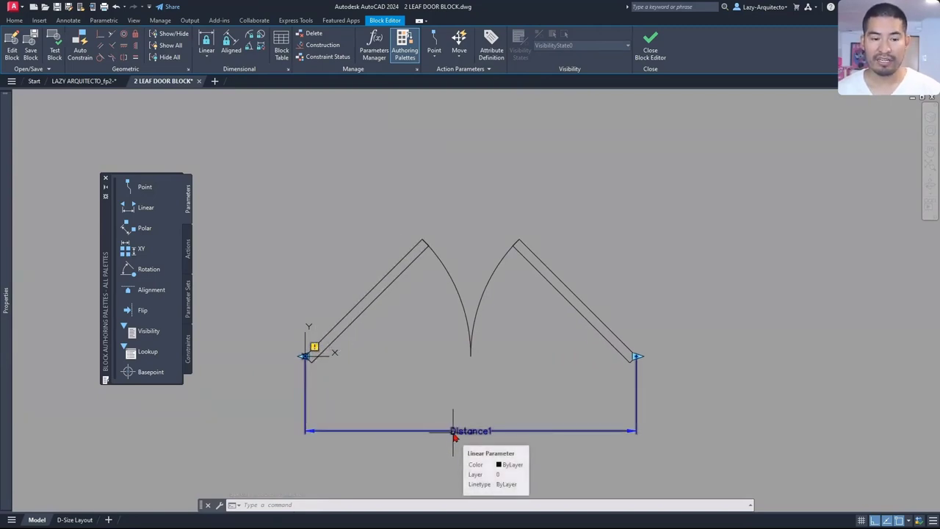
Set the linear parameter's number of grips to 1
{"action": "left_click", "coordinate": [188, 248]}
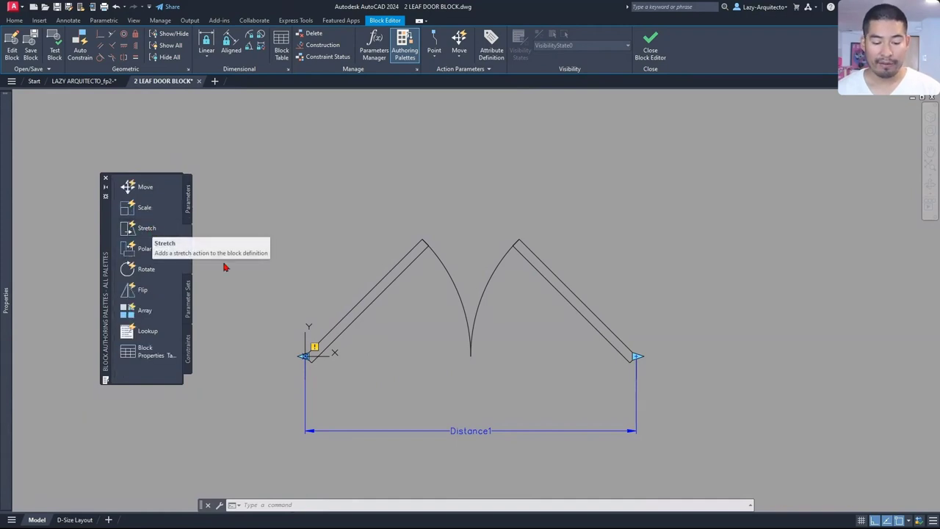
{"action": "left_click", "coordinate": [491, 439]}
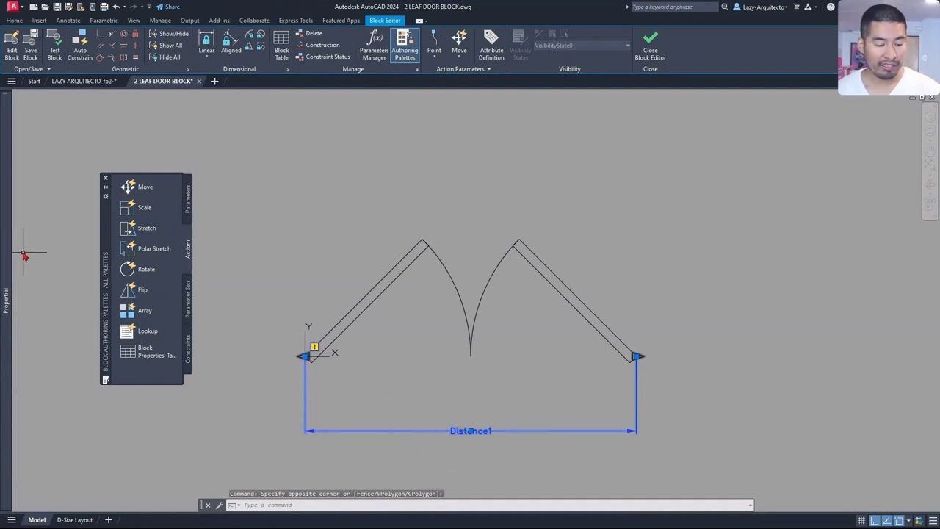
{"action": "mouse_move", "coordinate": [10, 248]}
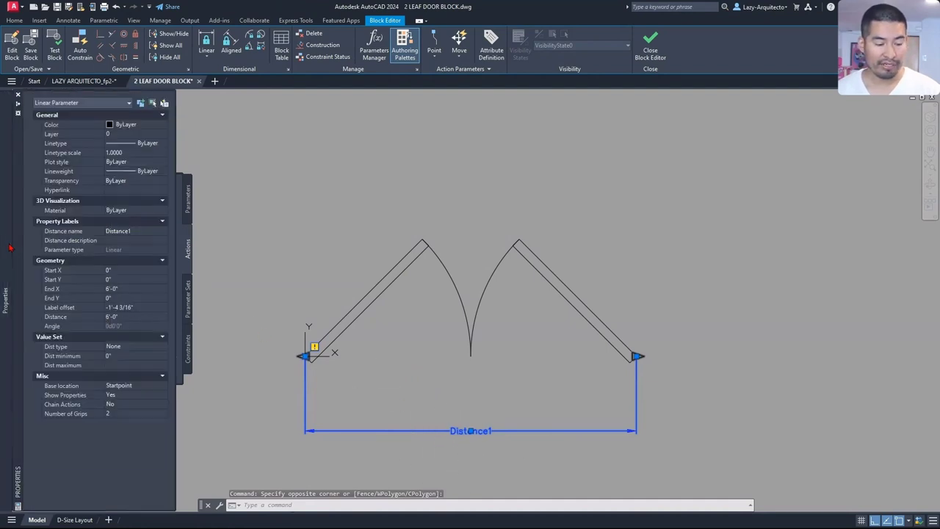
{"action": "left_click", "coordinate": [115, 415]}
{"action": "left_click", "coordinate": [119, 414]}
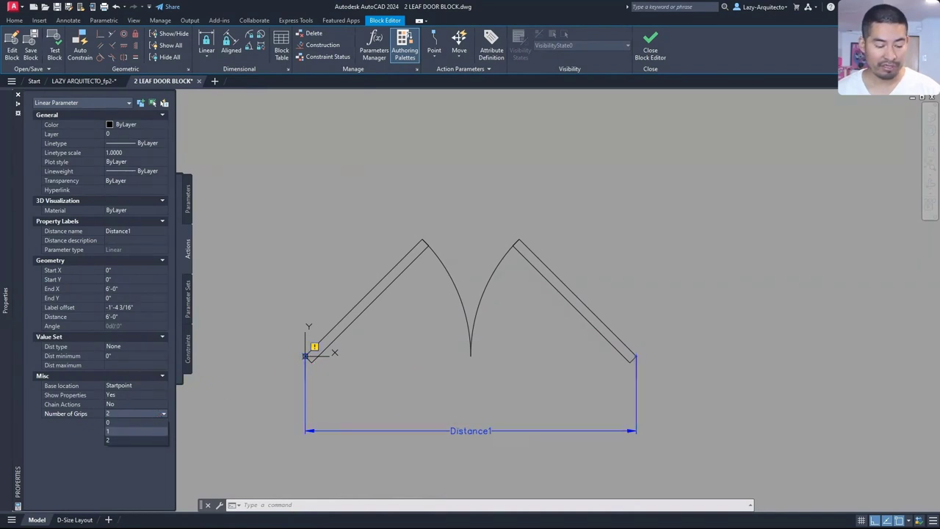
{"action": "left_click", "coordinate": [142, 432]}
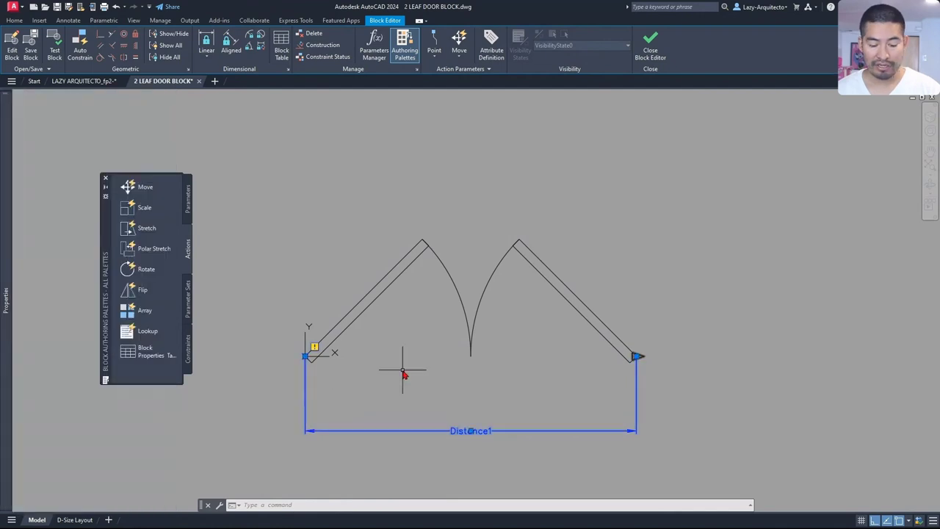
Add a stretch action to the linear parameter's right endpoint, framing the entire right leaf and selecting the leaf plus the objects at its hinge
{"action": "left_click", "coordinate": [147, 228]}
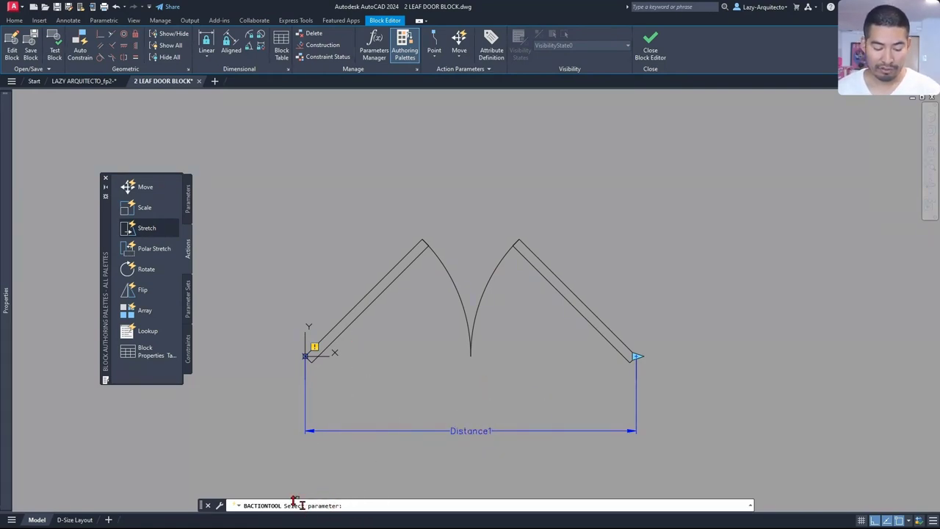
{"action": "left_click", "coordinate": [457, 435]}
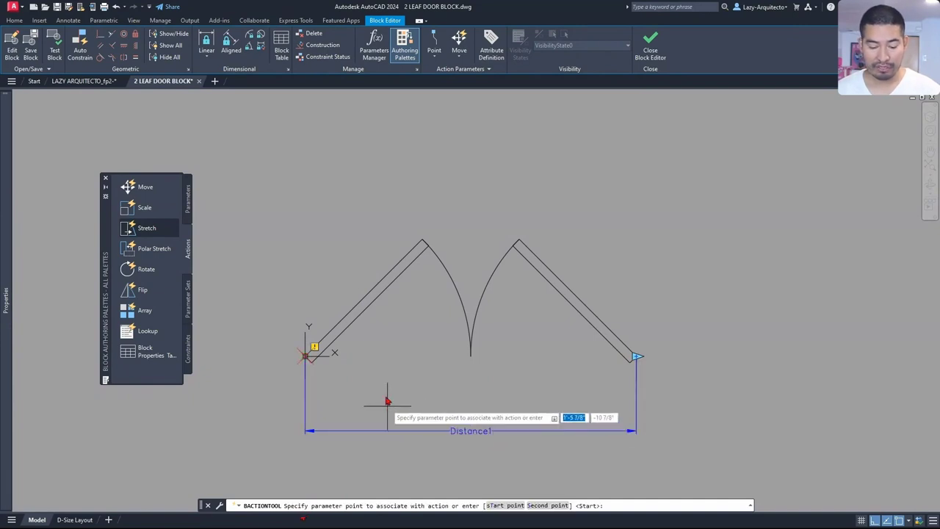
{"action": "middle_click_drag", "start_coordinate": [386, 392], "coordinate": [366, 341]}
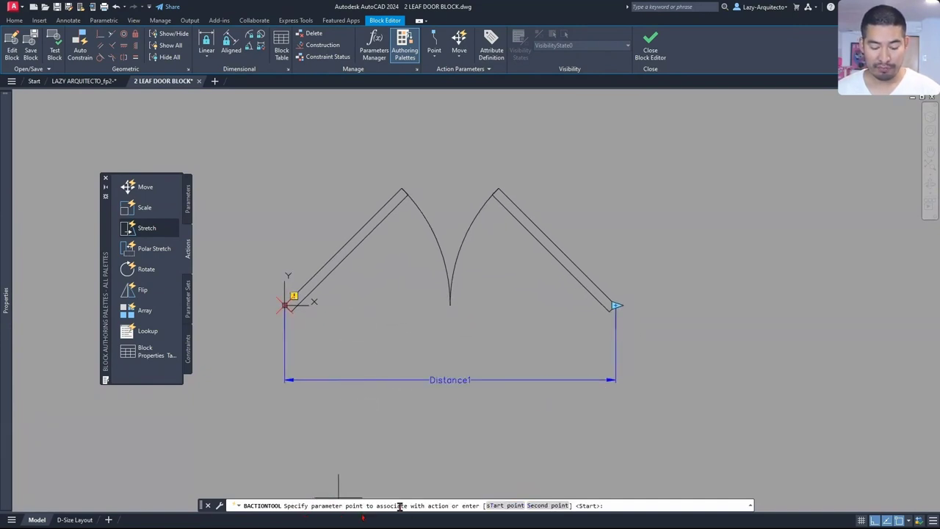
{"action": "left_click", "coordinate": [615, 307]}
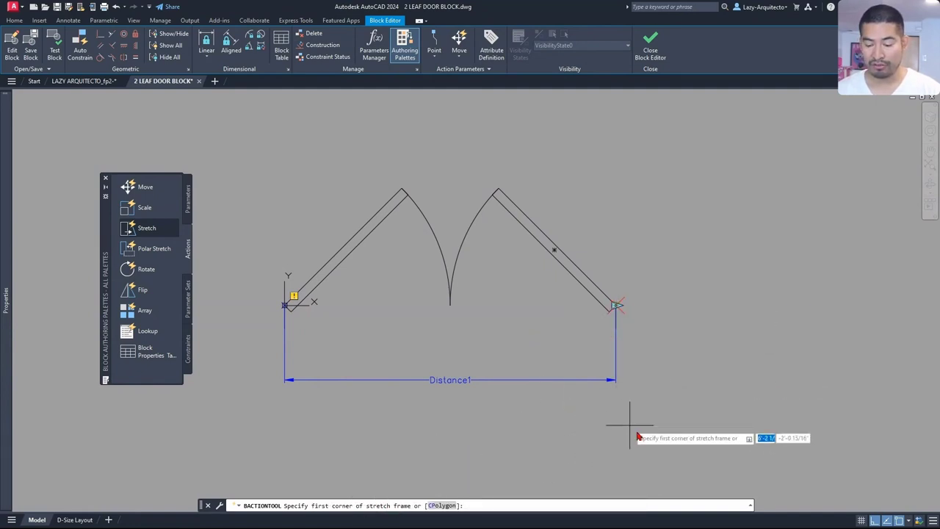
{"action": "left_click", "coordinate": [674, 421]}
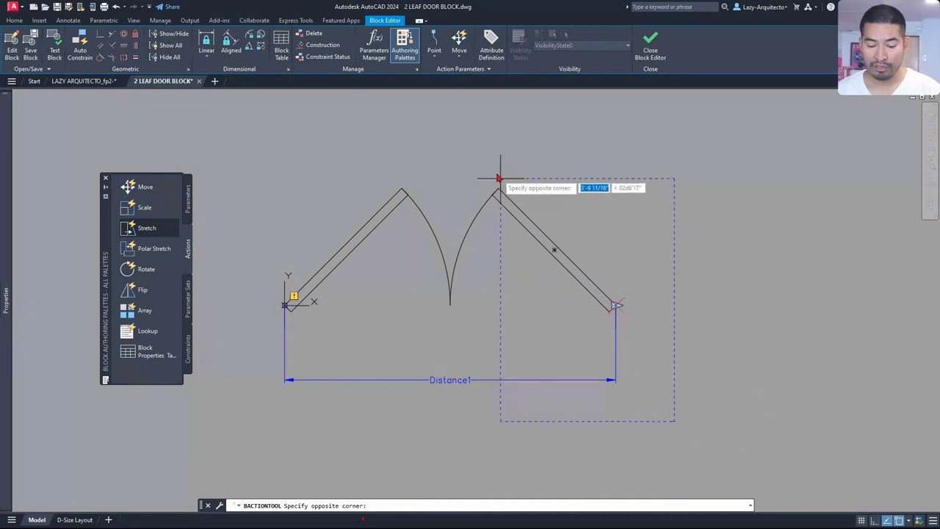
{"action": "left_click", "coordinate": [463, 156]}
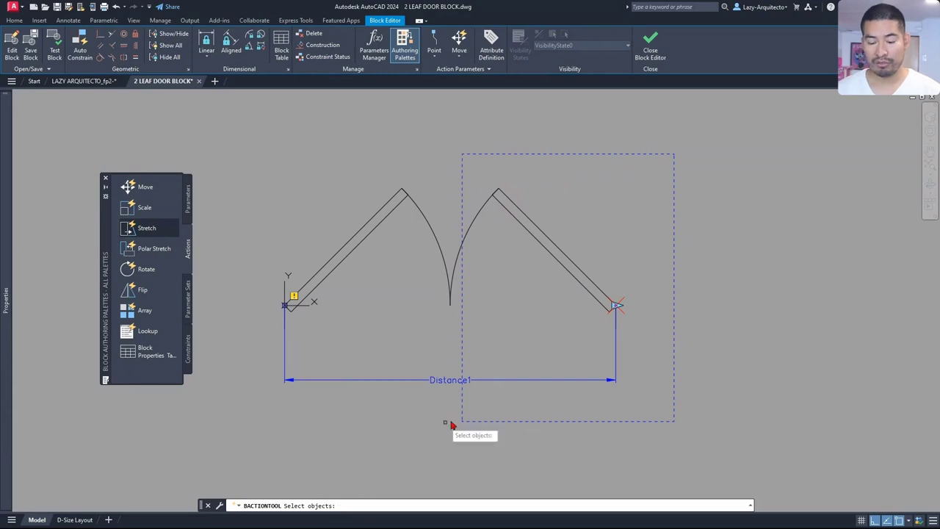
{"action": "left_click", "coordinate": [529, 232]}
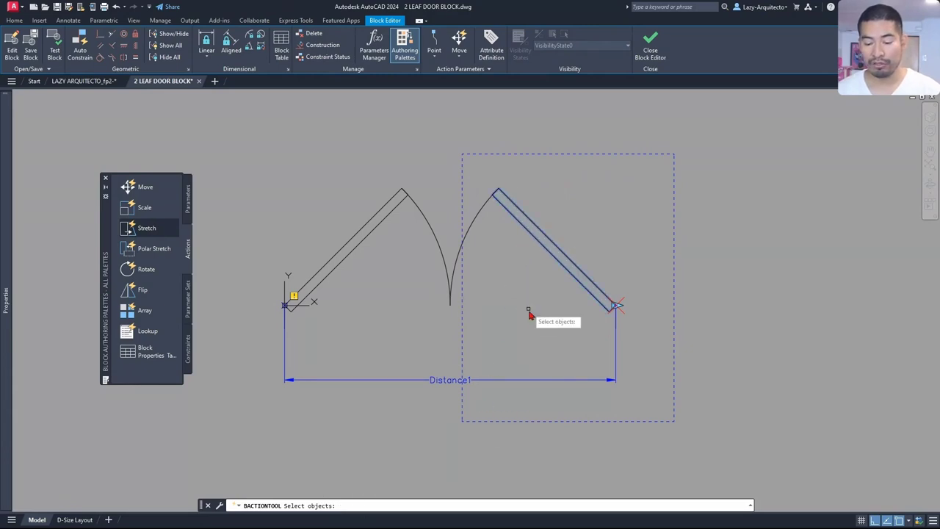
{"action": "left_click", "coordinate": [634, 383]}
{"action": "left_click", "coordinate": [580, 241]}
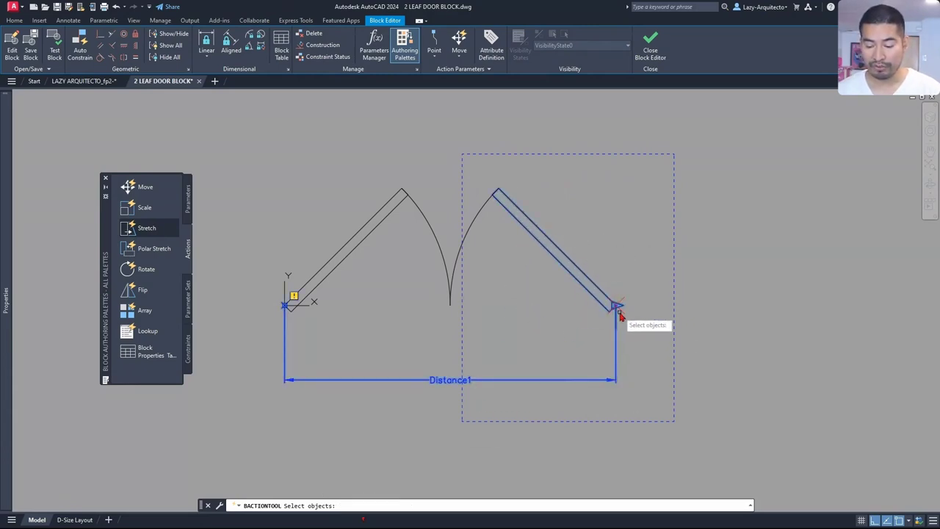
{"action": "key", "text": "Return"}
{"action": "middle_click_drag", "start_coordinate": [507, 263], "coordinate": [491, 268]}
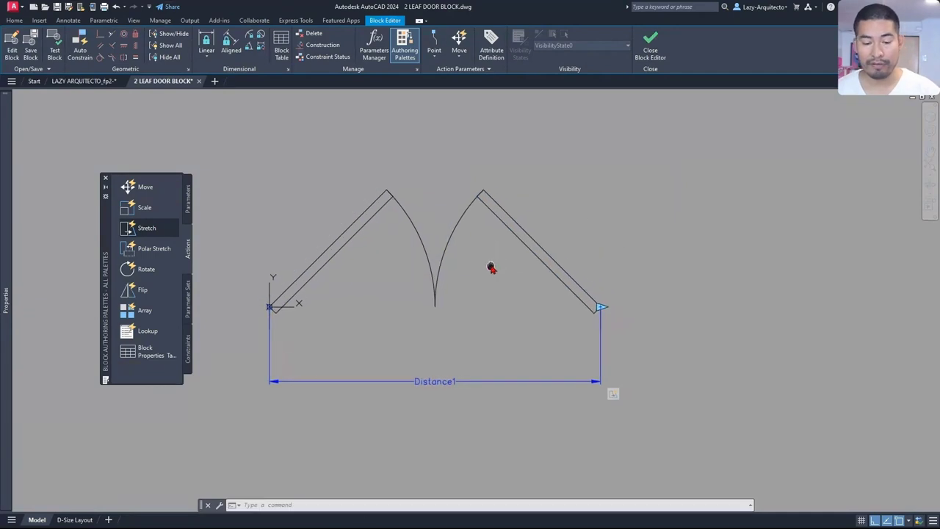
Open the block in a test window and stretch the door wider with its right-hand width grip
{"action": "left_click", "coordinate": [54, 46]}
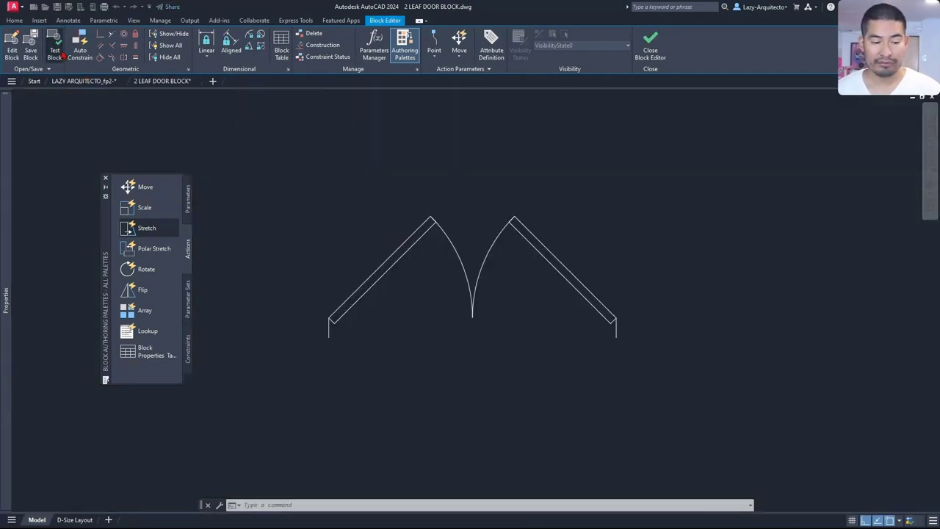
{"action": "left_click", "coordinate": [406, 245]}
{"action": "middle_click_drag", "start_coordinate": [406, 244], "coordinate": [336, 253]}
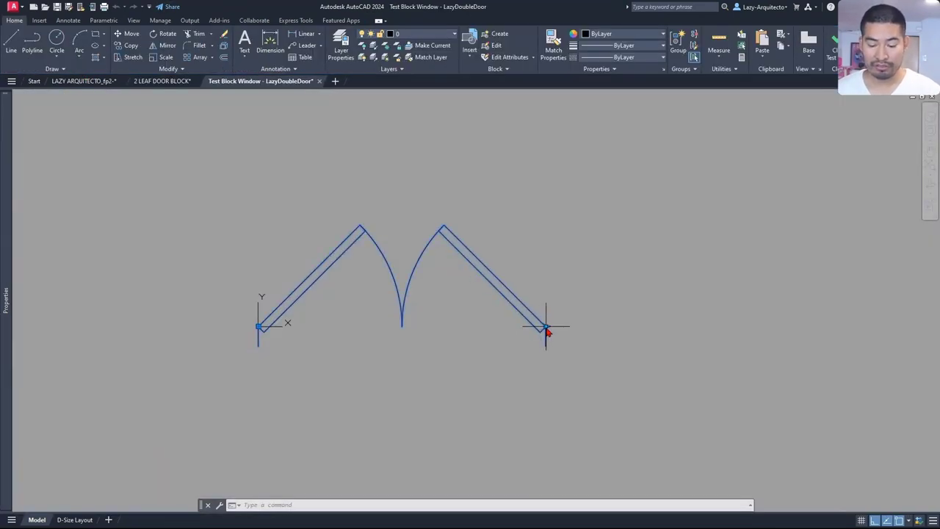
{"action": "left_click", "coordinate": [546, 327]}
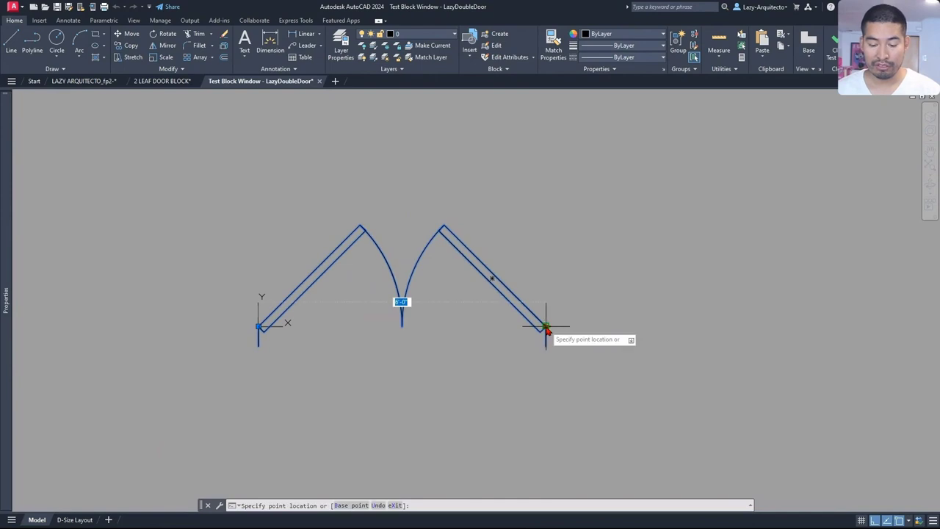
{"action": "left_click", "coordinate": [661, 345]}
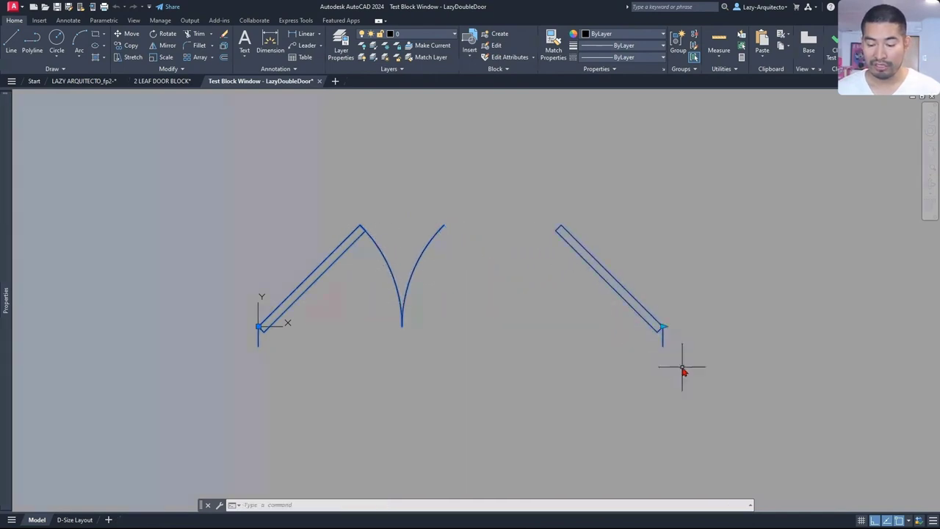
Stretch the test block wider and narrower several times, inspect the right leaf and its swing arc, and close the test window
{"action": "left_click", "coordinate": [663, 327]}
{"action": "left_click", "coordinate": [706, 328]}
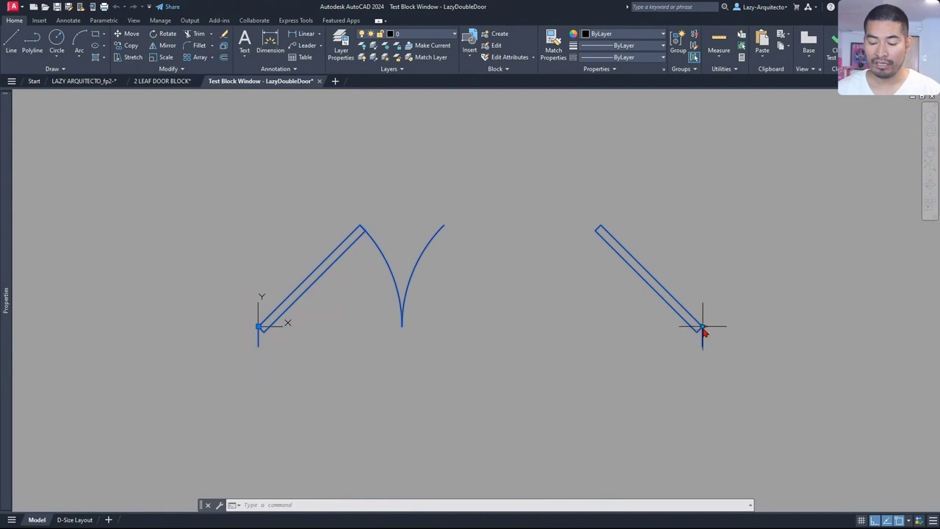
{"action": "left_click", "coordinate": [703, 329]}
{"action": "left_click", "coordinate": [580, 327]}
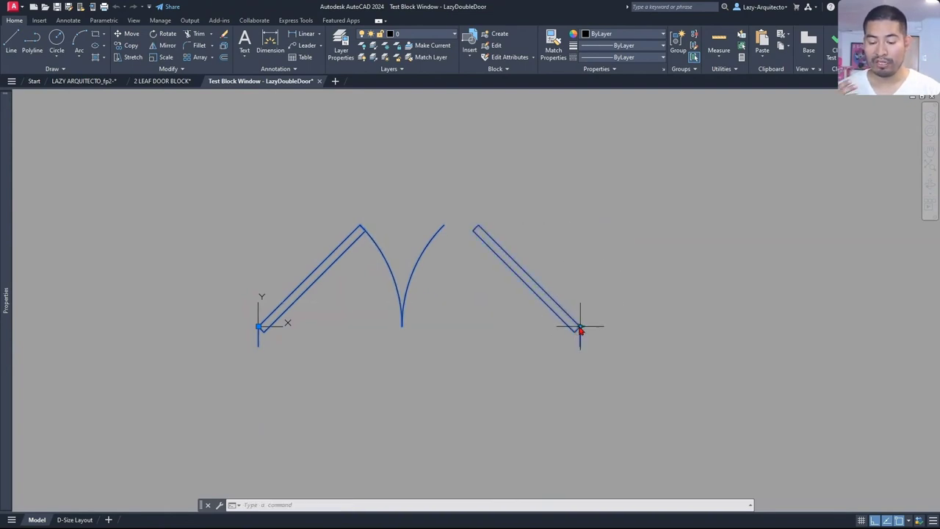
{"action": "left_click", "coordinate": [580, 329]}
{"action": "left_click", "coordinate": [630, 328]}
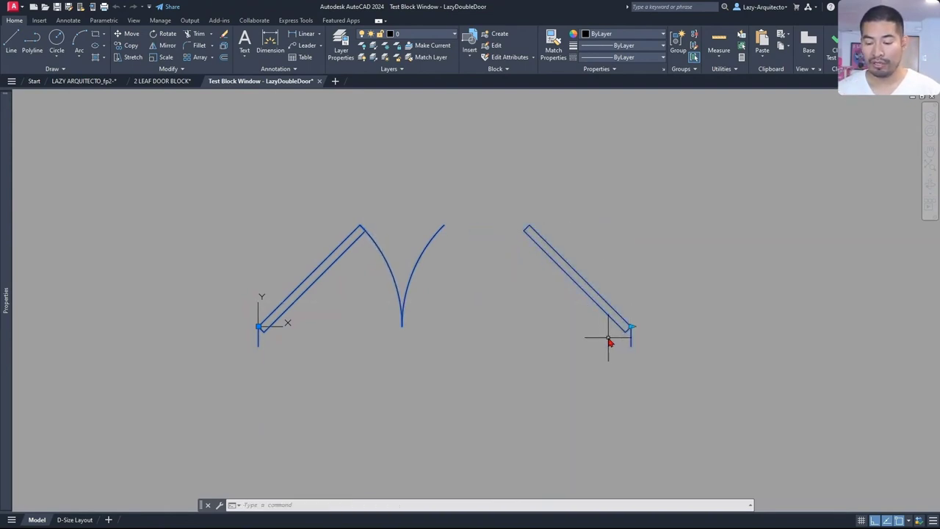
{"action": "scroll", "coordinate": [529, 230], "scroll_direction": "up", "scroll_amount": 3}
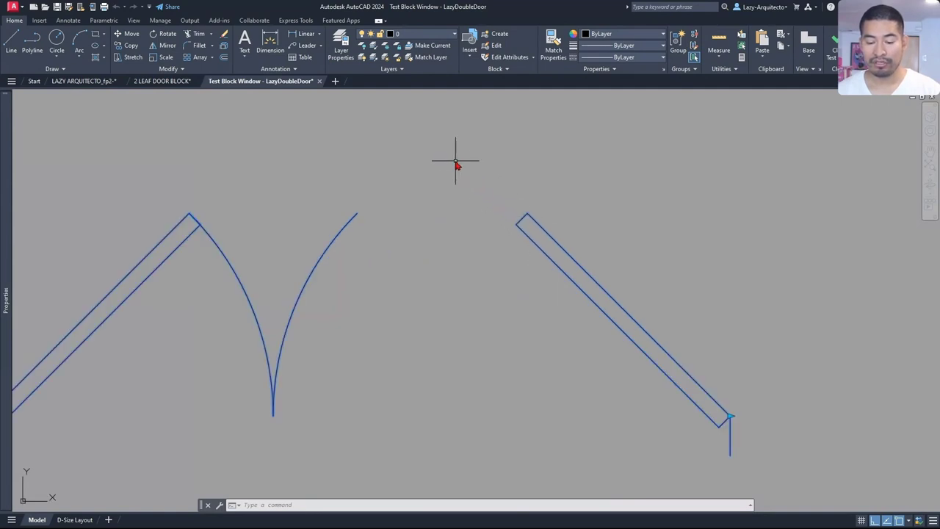
{"action": "scroll", "coordinate": [447, 227], "scroll_direction": "down", "scroll_amount": 5}
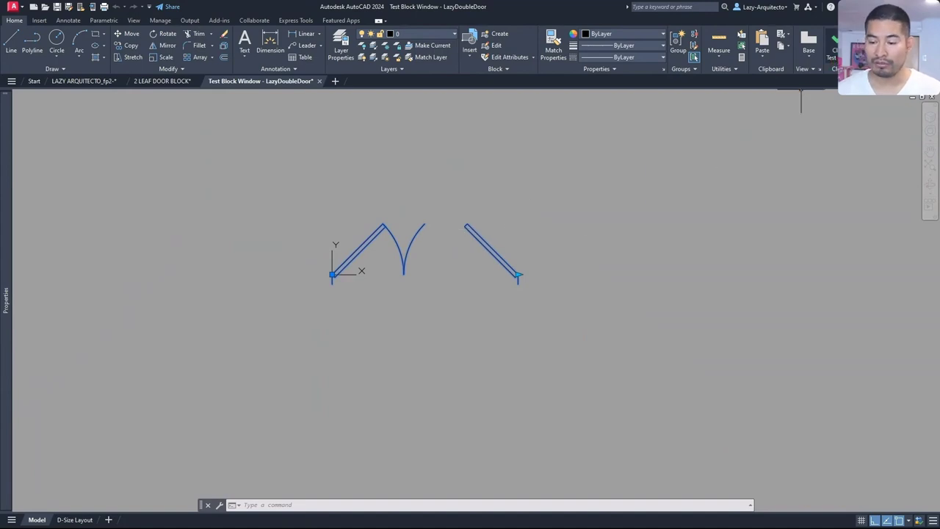
{"action": "left_click", "coordinate": [834, 50]}
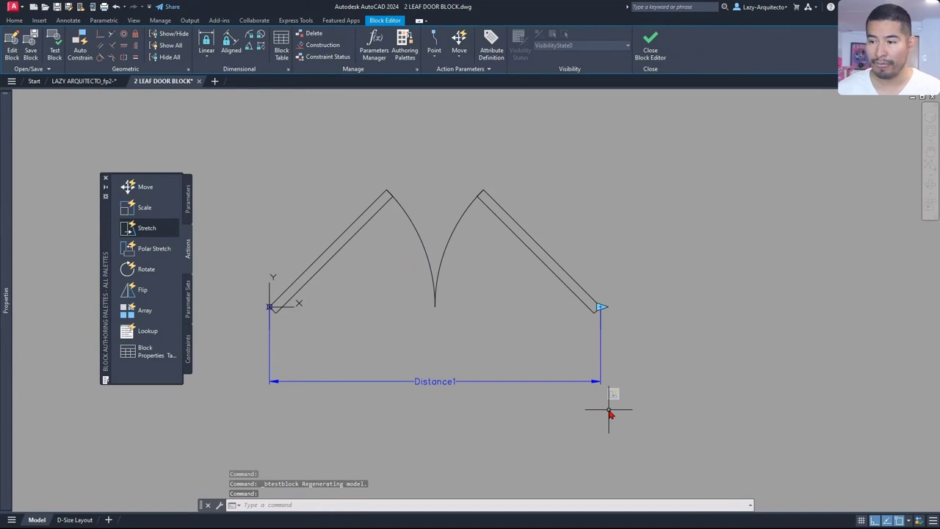
Add a second stretch action to the parameter's right endpoint, framing only the right leaf's upper end and selecting that leaf
{"action": "left_click", "coordinate": [153, 233]}
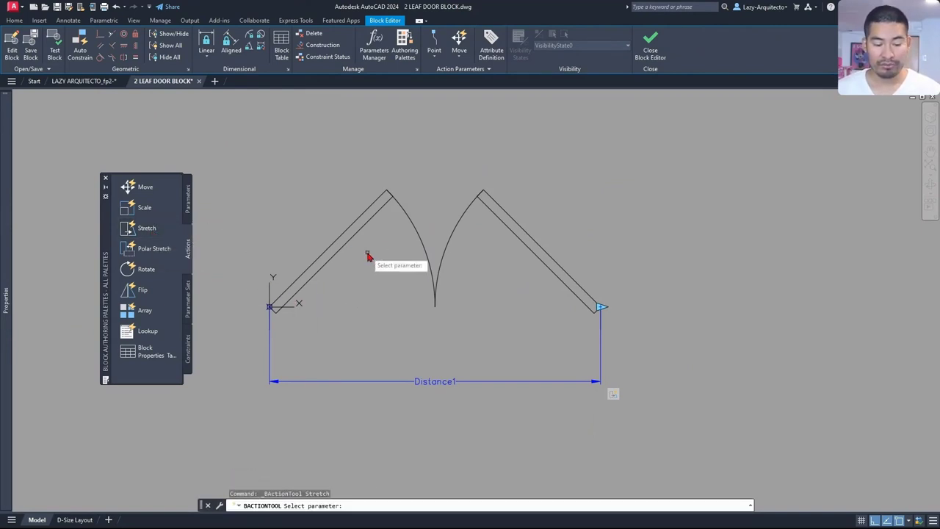
{"action": "left_click", "coordinate": [432, 384]}
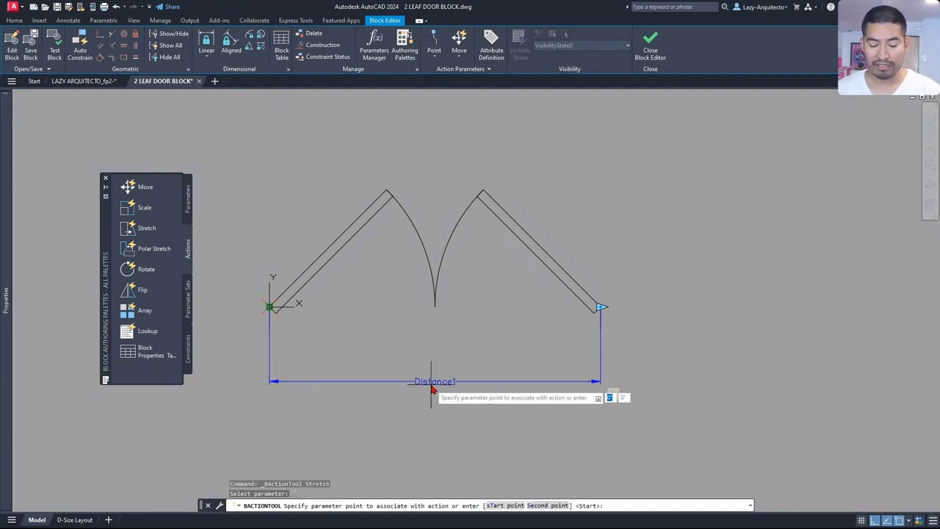
{"action": "left_click", "coordinate": [601, 307]}
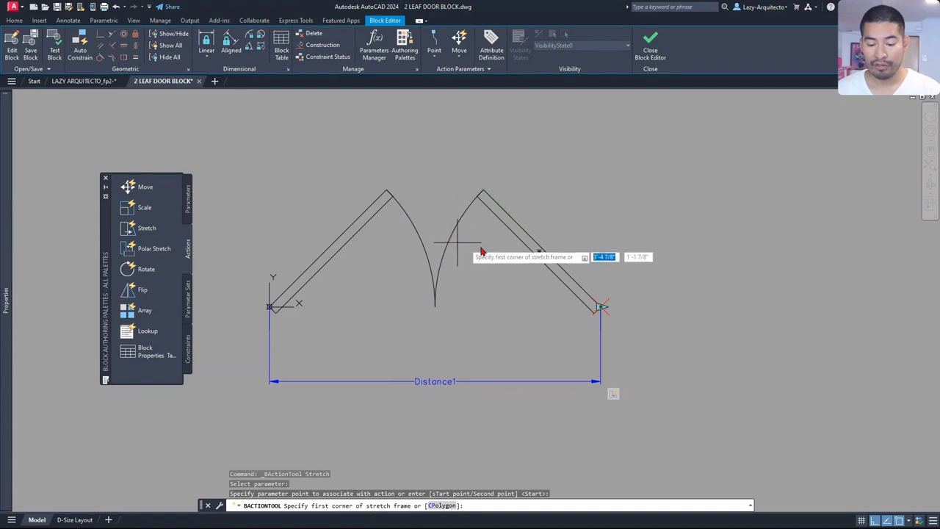
{"action": "left_click", "coordinate": [529, 218]}
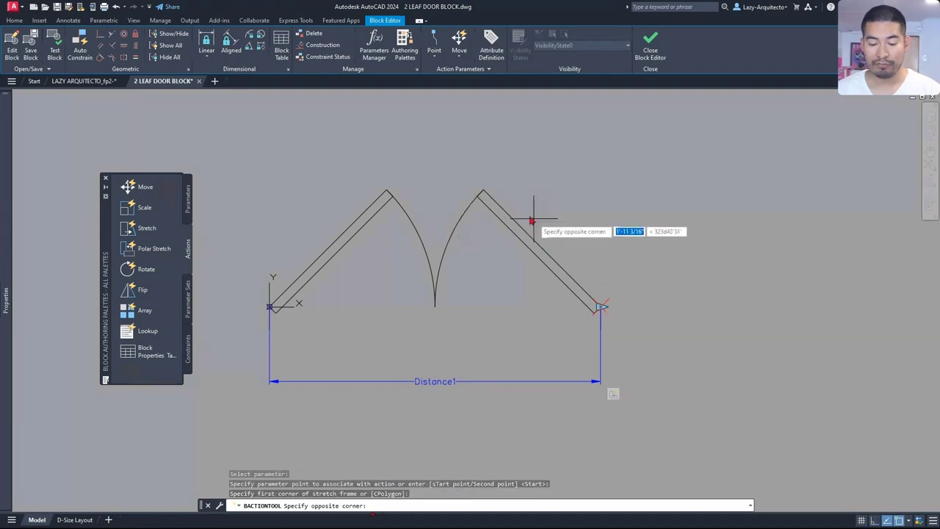
{"action": "left_click", "coordinate": [449, 159]}
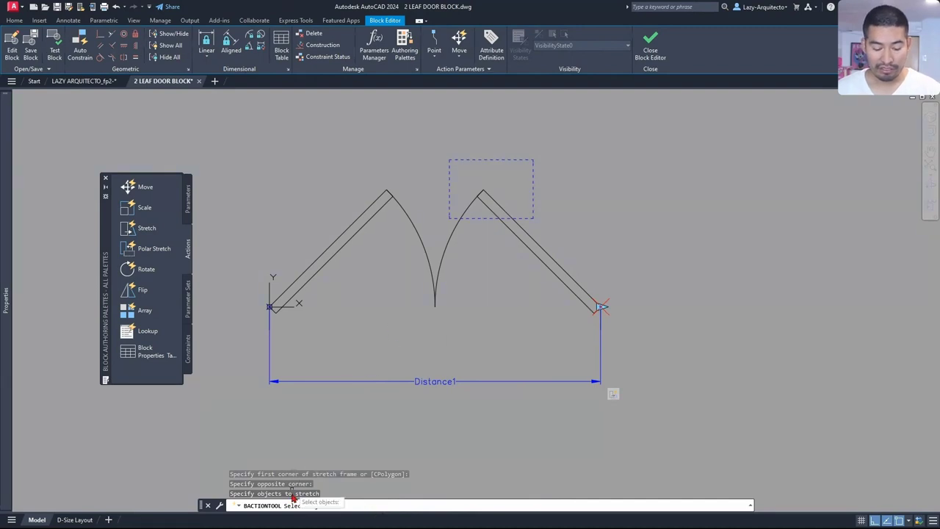
{"action": "left_click", "coordinate": [489, 211]}
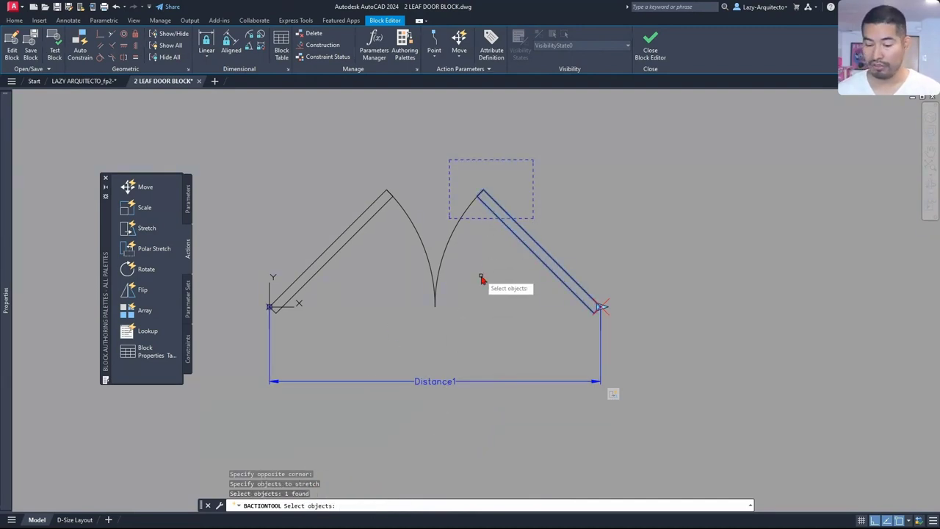
{"action": "key", "text": "Return"}
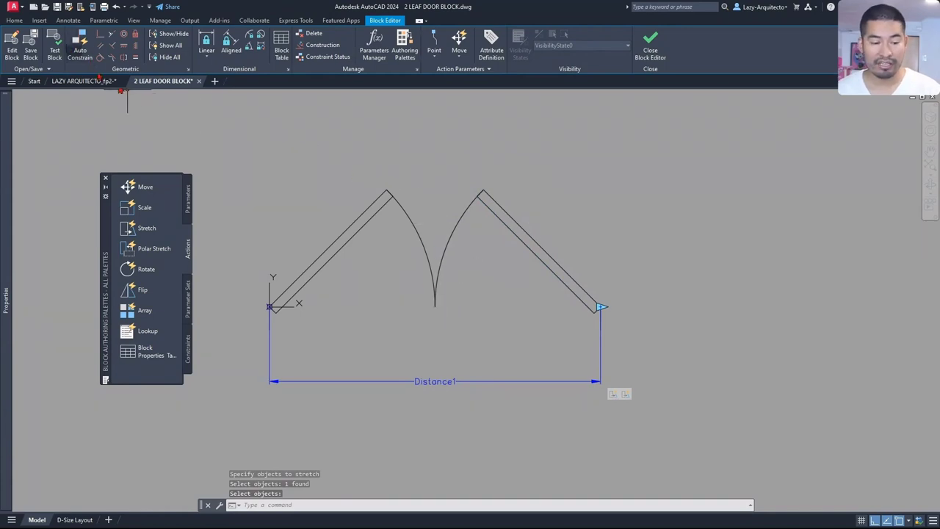
Test the block with both stretch actions by moving the right-hand width grip, and close the test window
{"action": "left_click", "coordinate": [54, 45]}
{"action": "left_click", "coordinate": [433, 220]}
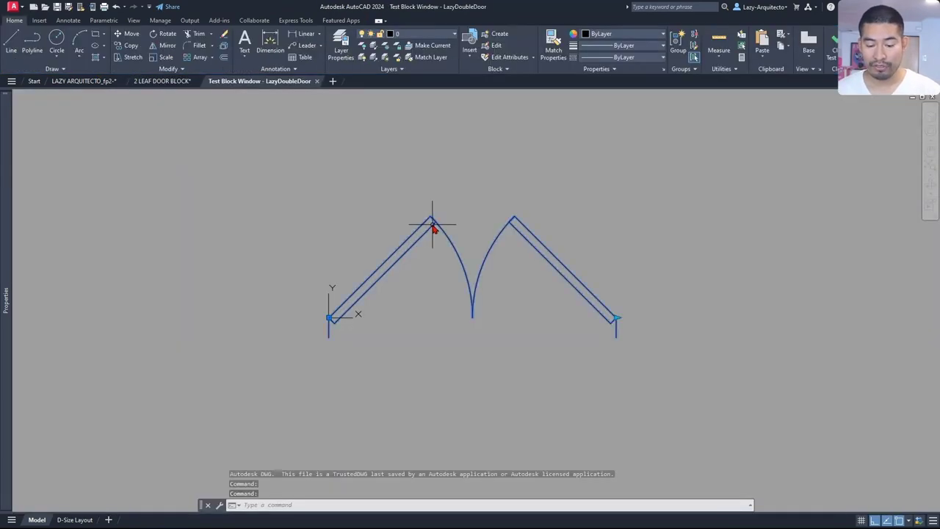
{"action": "left_click", "coordinate": [616, 320]}
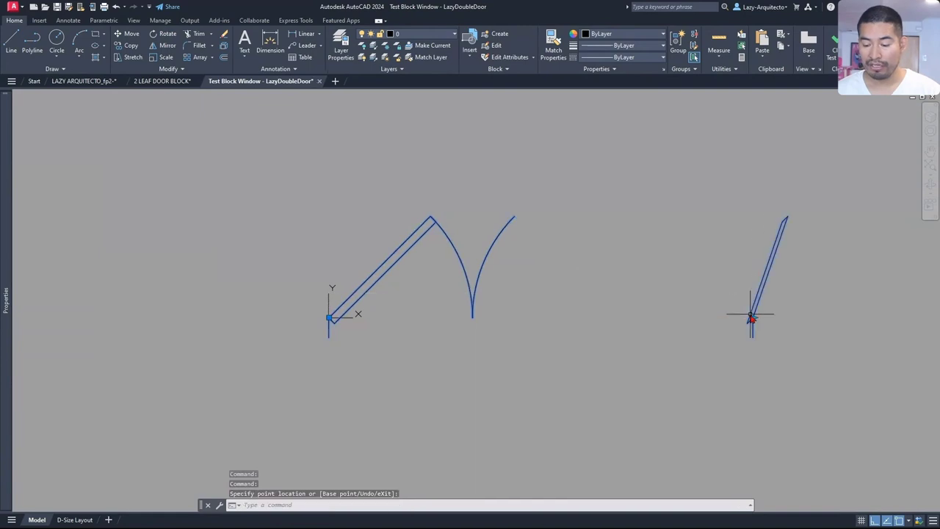
{"action": "left_click", "coordinate": [668, 321]}
{"action": "left_click", "coordinate": [669, 323]}
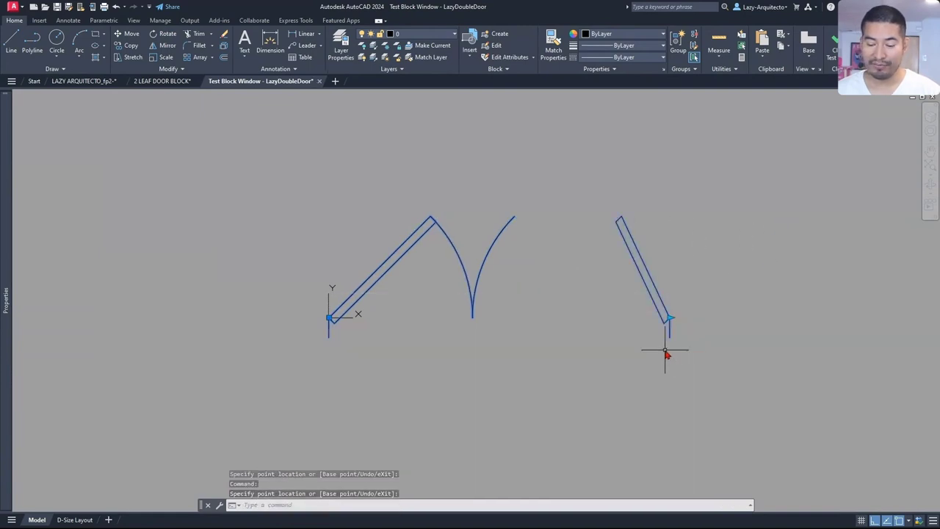
{"action": "left_click", "coordinate": [610, 221]}
{"action": "left_click", "coordinate": [833, 50]}
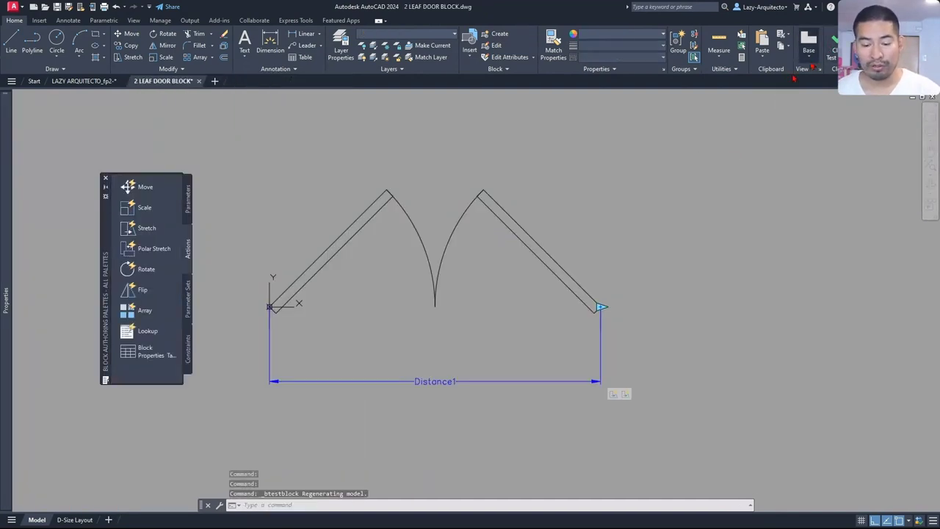
Override the angle offset of the stretch action that frames the right leaf's upper end
{"action": "left_click", "coordinate": [625, 395]}
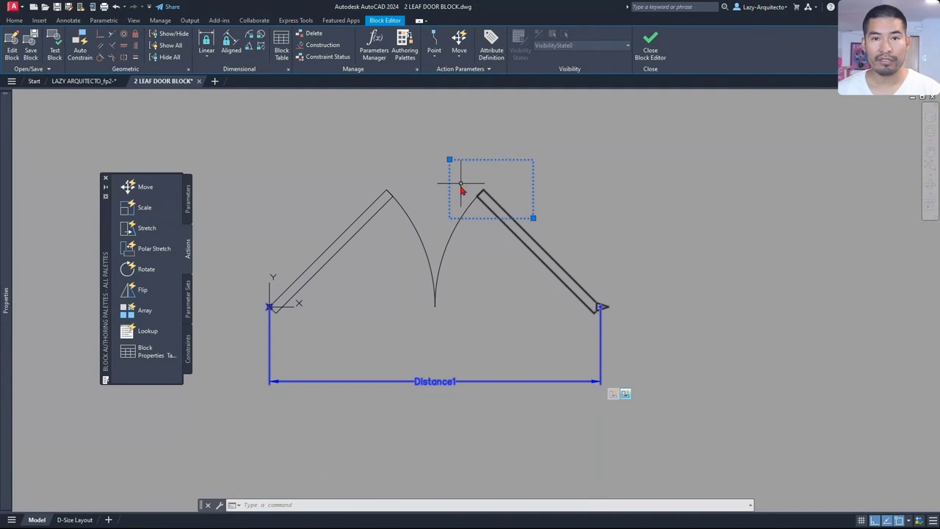
{"action": "mouse_move", "coordinate": [3, 152]}
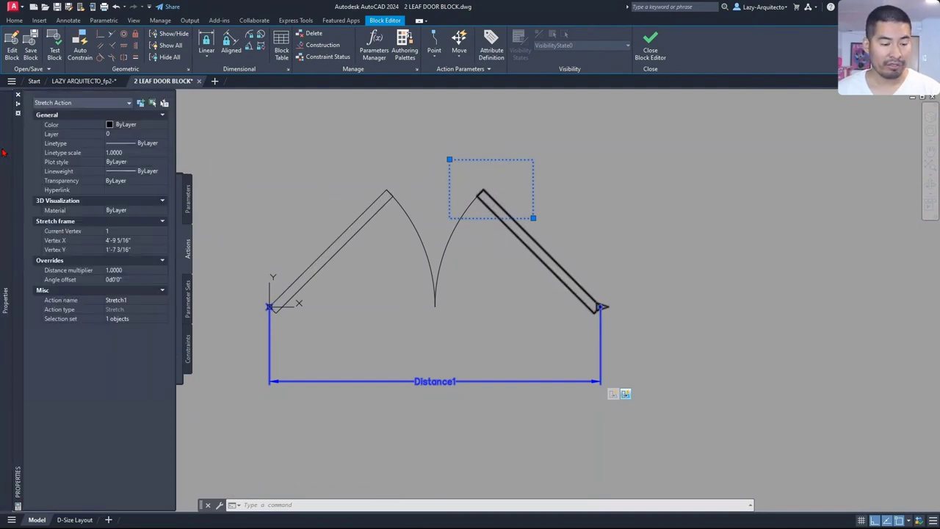
{"action": "left_click", "coordinate": [145, 279]}
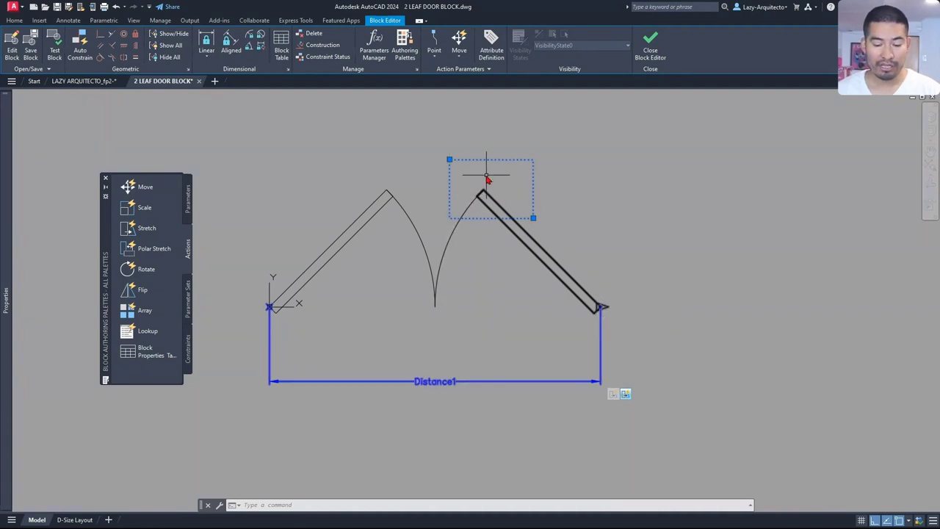
{"action": "mouse_move", "coordinate": [3, 195]}
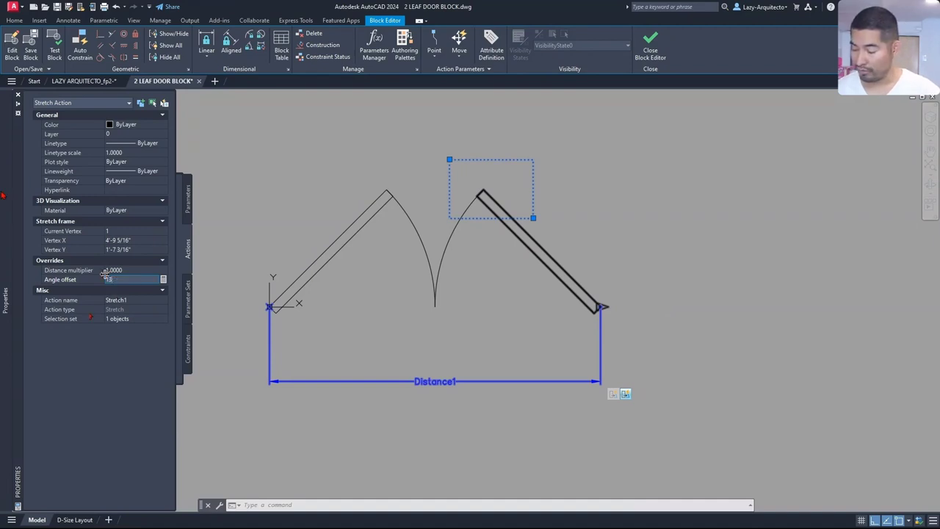
{"action": "key", "text": "Return"}
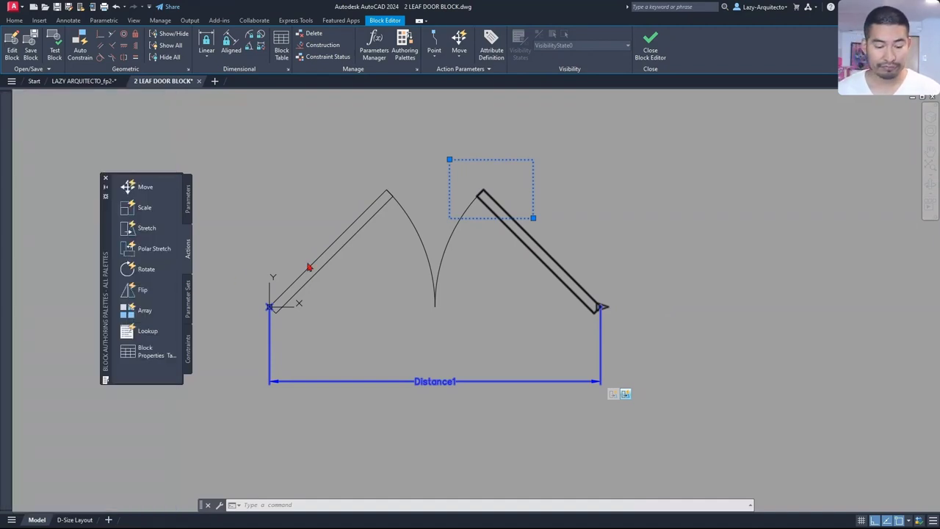
Test the block with the right leaf's new angle offset by stretching it wider and narrower, inspect the leaf, and close the test window
{"action": "left_click", "coordinate": [55, 53]}
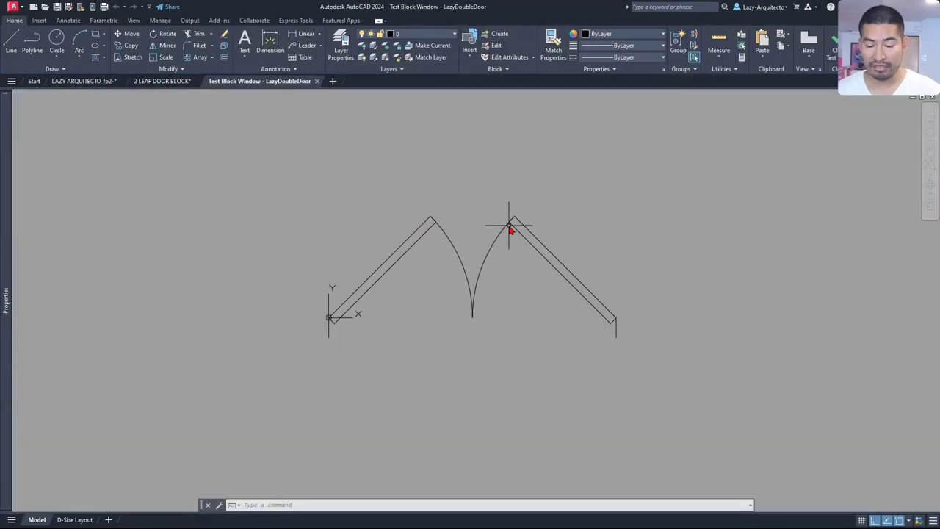
{"action": "left_click", "coordinate": [510, 220]}
{"action": "left_click", "coordinate": [580, 264]}
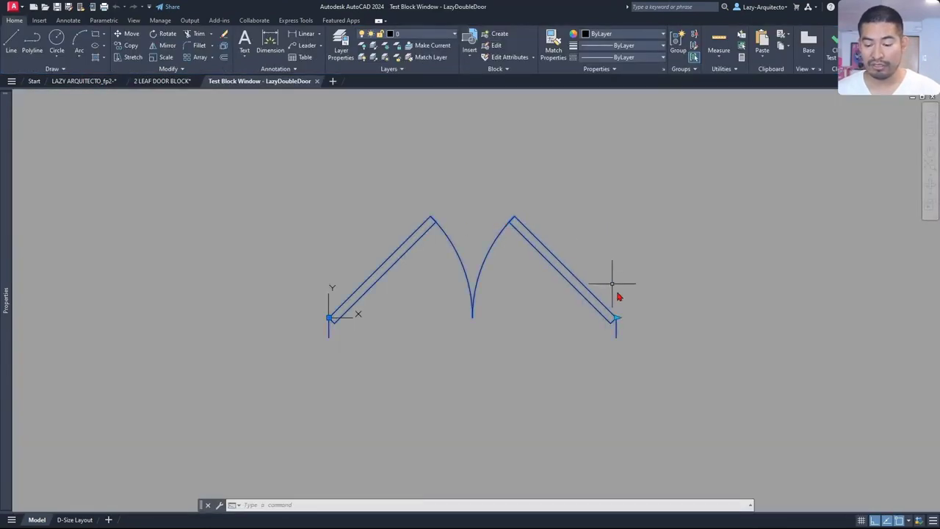
{"action": "left_click", "coordinate": [617, 318]}
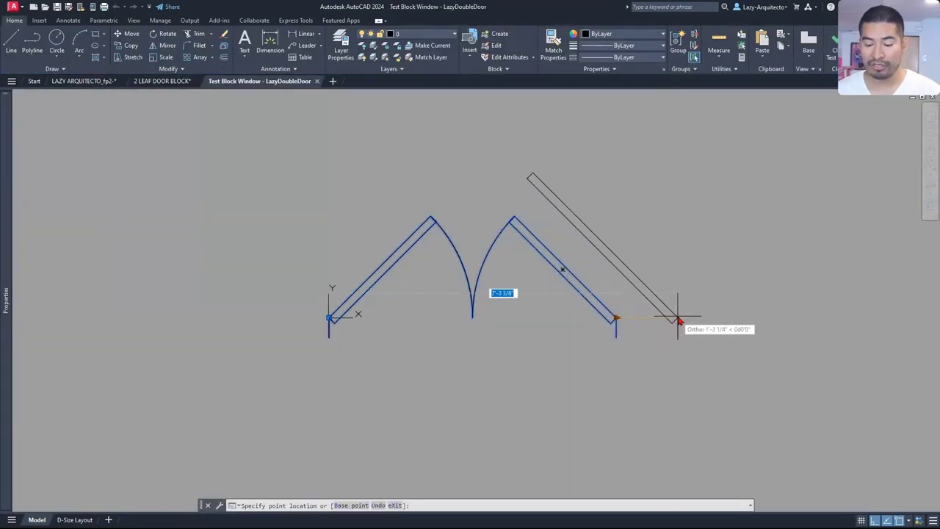
{"action": "left_click", "coordinate": [710, 318]}
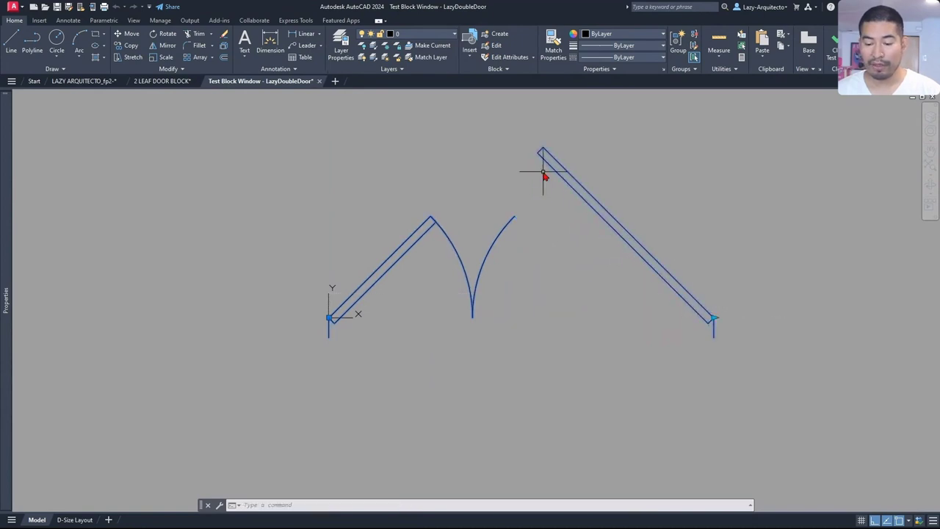
{"action": "left_click", "coordinate": [714, 318]}
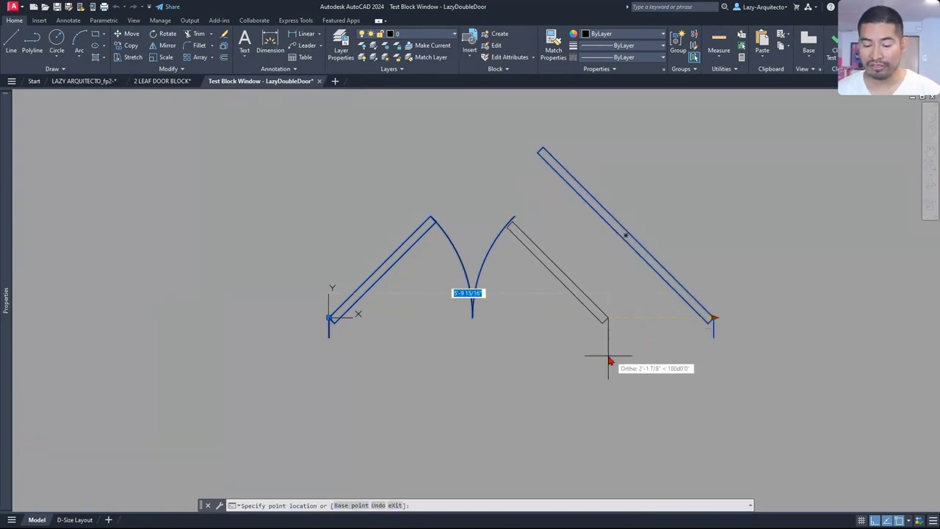
{"action": "left_click", "coordinate": [783, 321]}
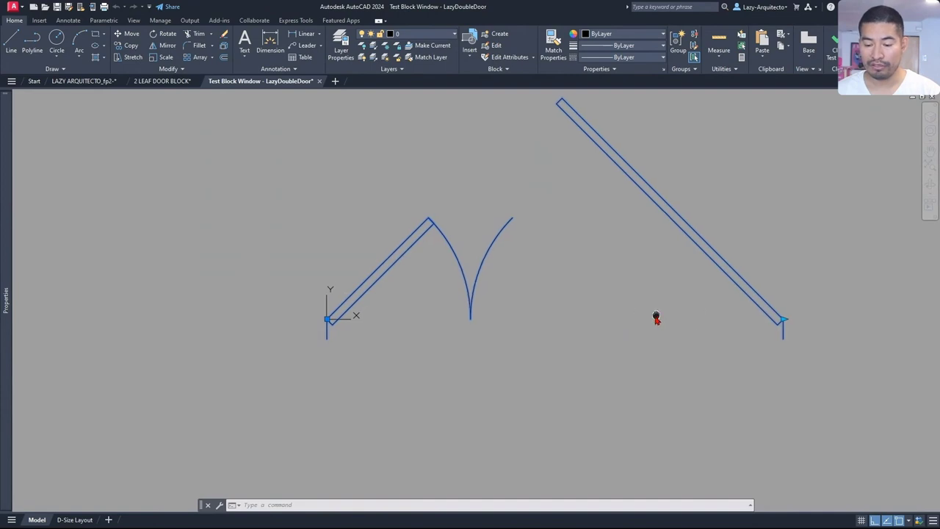
{"action": "middle_click_drag", "start_coordinate": [657, 316], "coordinate": [534, 325]}
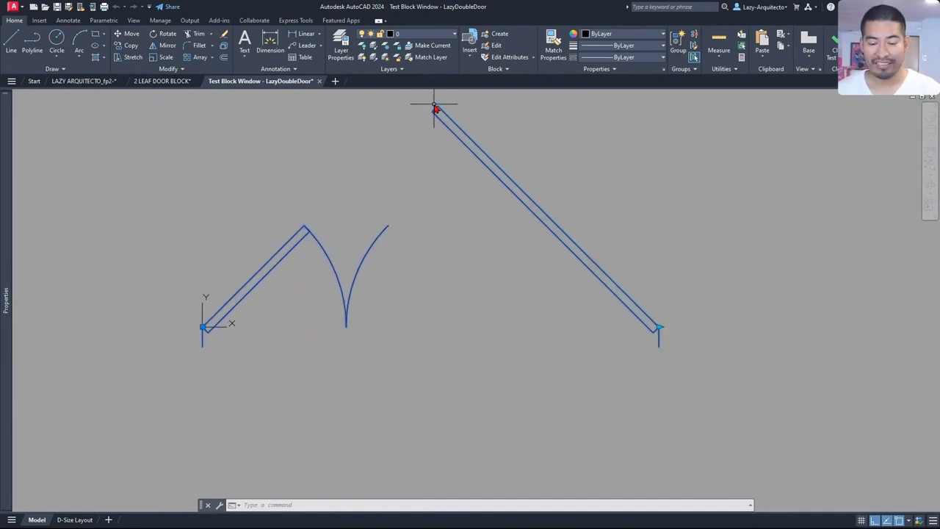
{"action": "middle_click_drag", "start_coordinate": [443, 119], "coordinate": [444, 139]}
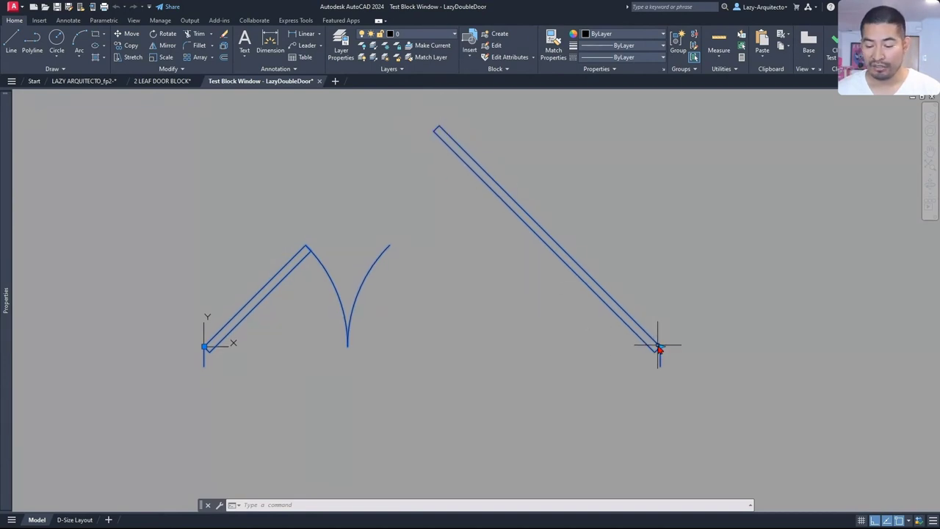
{"action": "left_click", "coordinate": [661, 348]}
{"action": "left_click", "coordinate": [540, 347]}
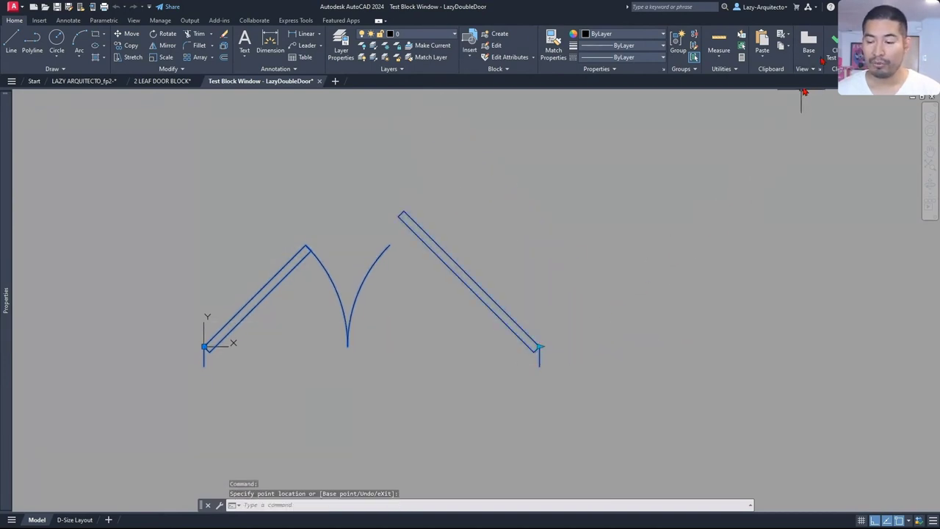
{"action": "left_click", "coordinate": [832, 46]}
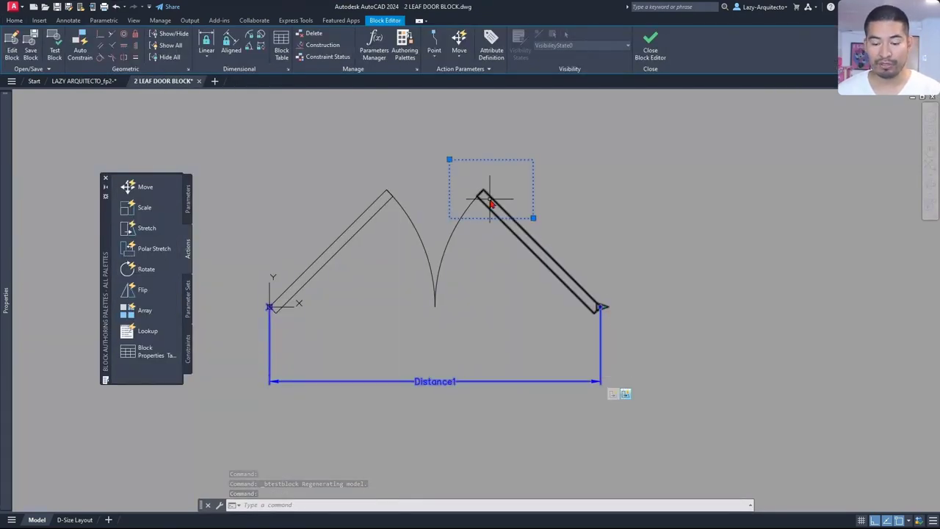
Set the distance multiplier of the stretch action framing the right leaf's upper end to 0.5
{"action": "mouse_move", "coordinate": [4, 136]}
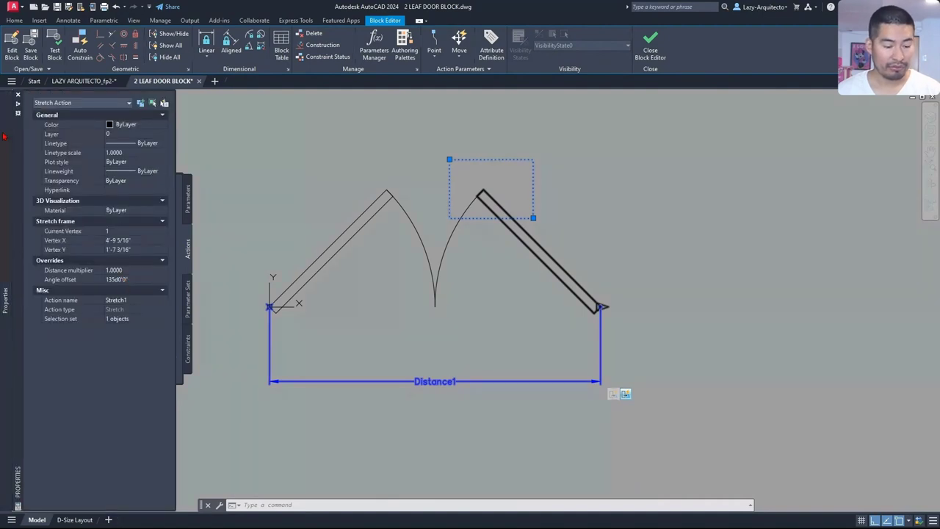
{"action": "left_click", "coordinate": [125, 270]}
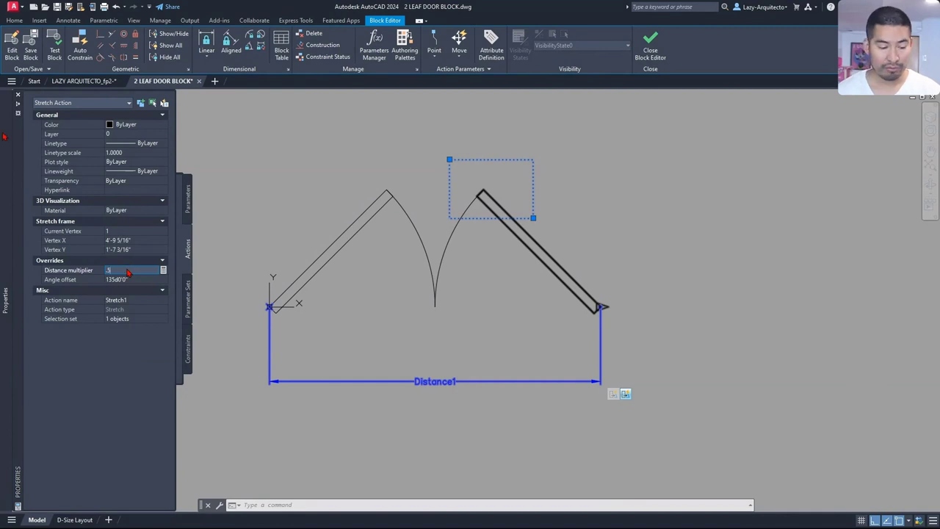
{"action": "key", "text": "Tab"}
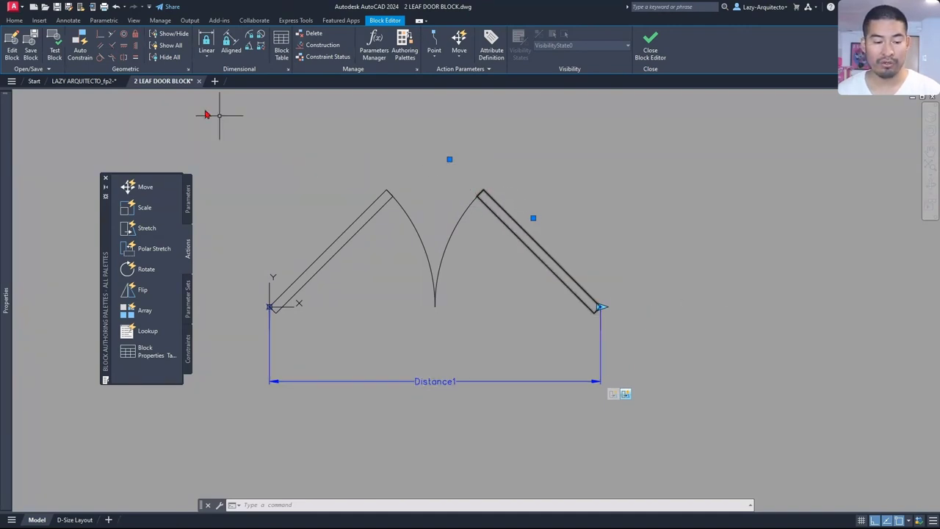
Test the block with the halved distance multiplier by stretching its width twice from the right end, and close the test window
{"action": "left_click", "coordinate": [55, 50]}
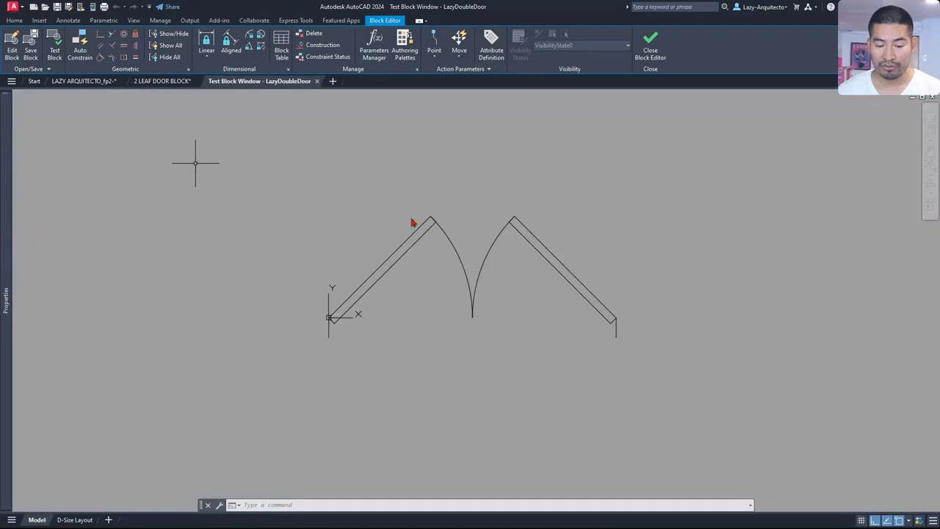
{"action": "left_click", "coordinate": [445, 224]}
{"action": "left_click", "coordinate": [408, 228]}
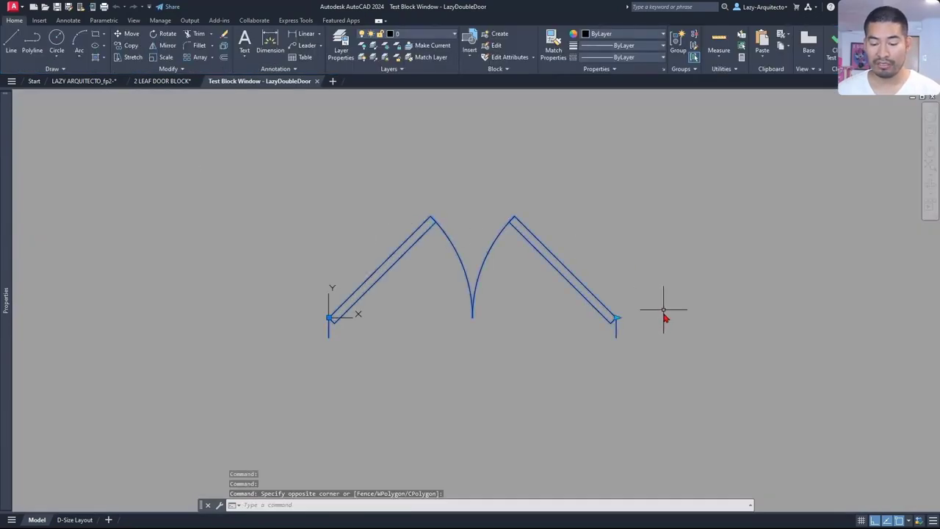
{"action": "left_click", "coordinate": [615, 318]}
{"action": "left_click", "coordinate": [687, 316]}
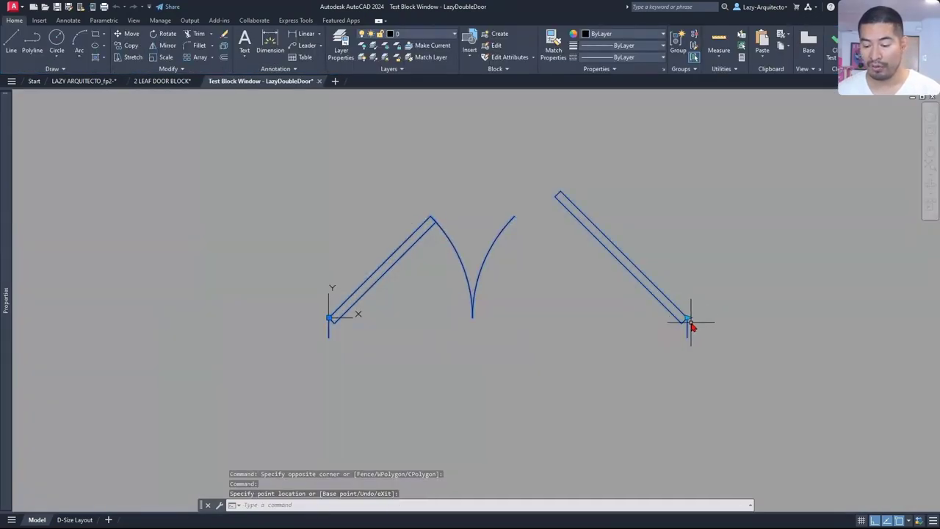
{"action": "left_click", "coordinate": [686, 318]}
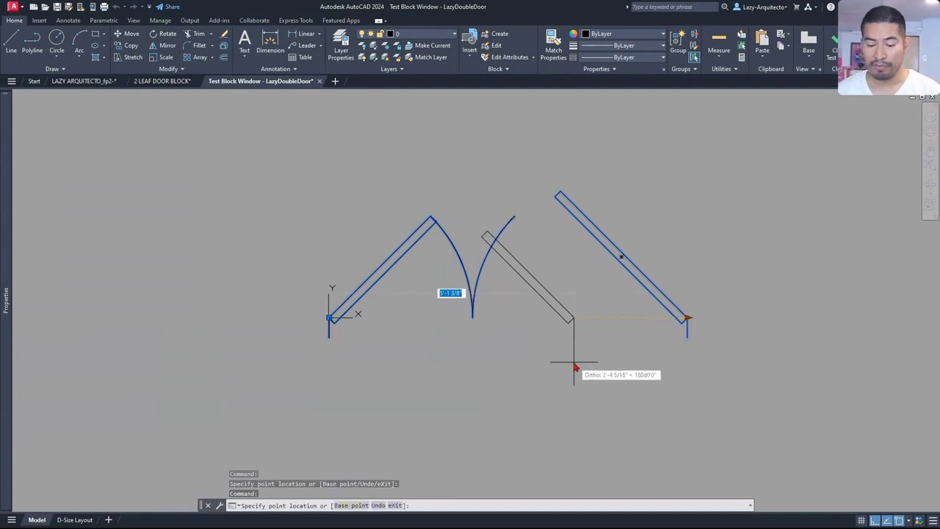
{"action": "left_click", "coordinate": [766, 318]}
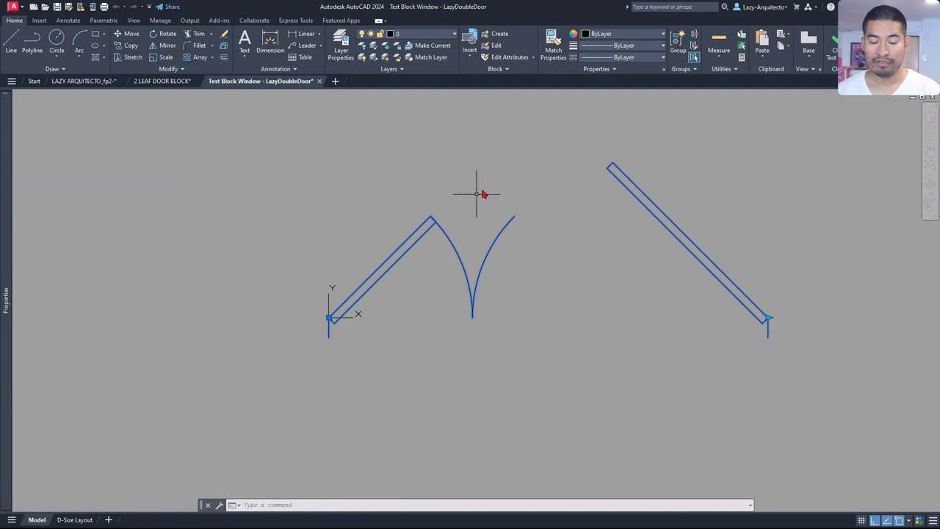
{"action": "left_click", "coordinate": [833, 50]}
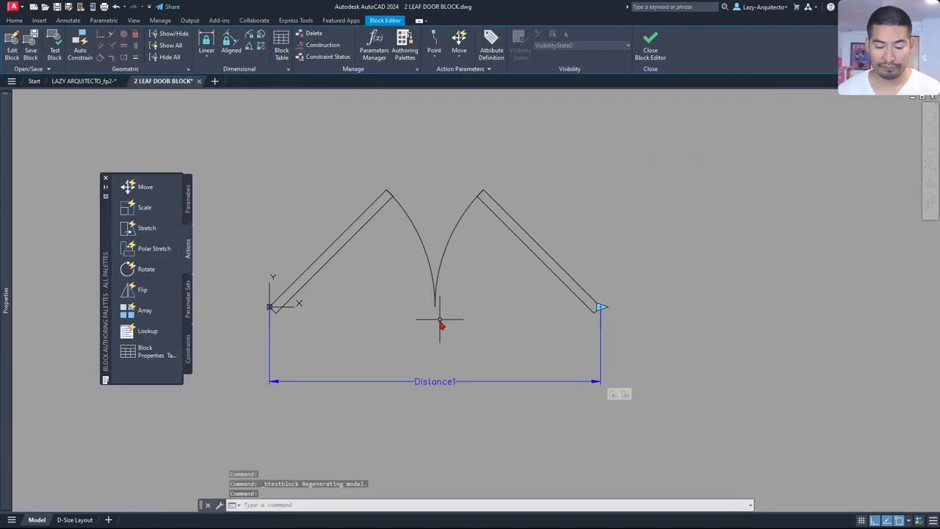
Add a third stretch action to the Distance1 parameter's right endpoint, framing the left leaf's upper end and selecting only that leaf
{"action": "left_click", "coordinate": [168, 229]}
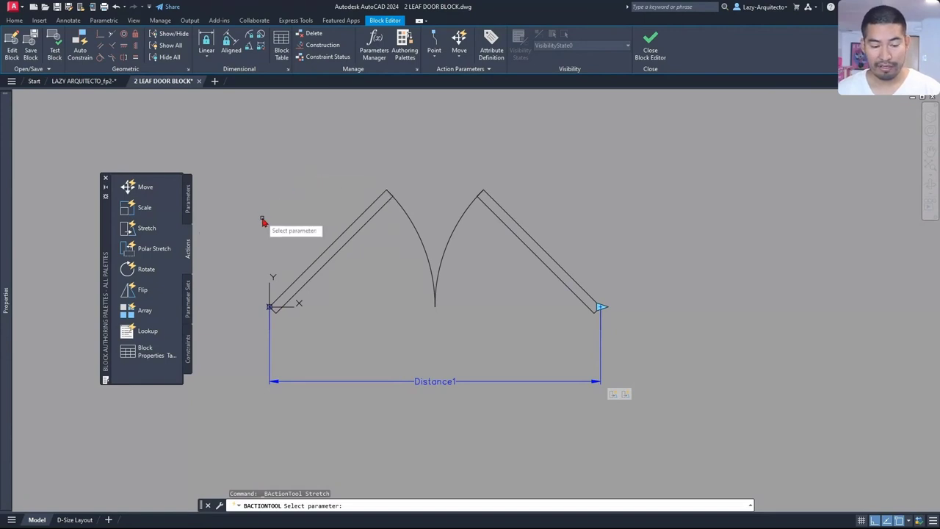
{"action": "left_click", "coordinate": [434, 382]}
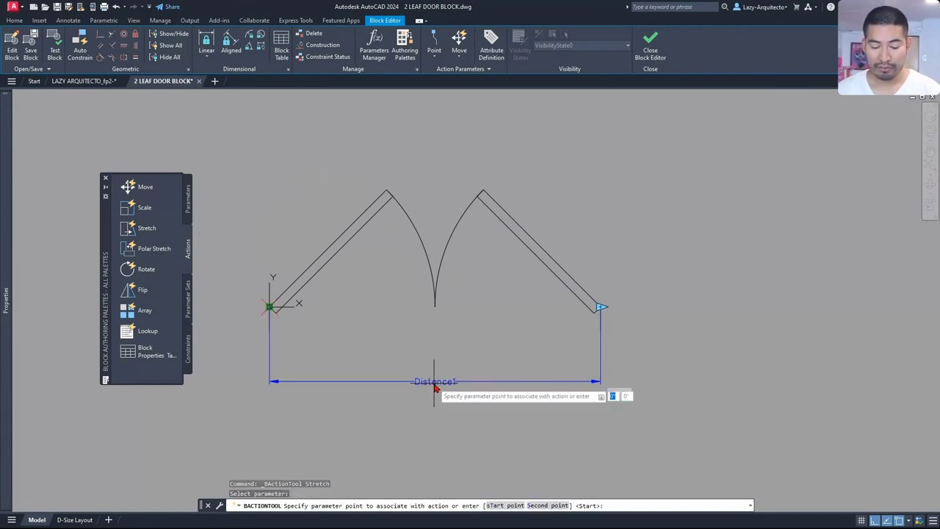
{"action": "left_click", "coordinate": [601, 308]}
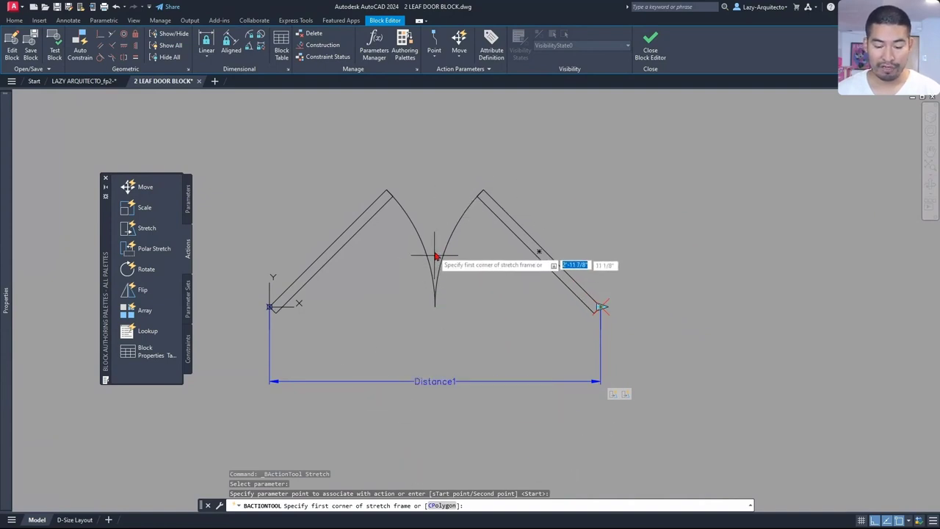
{"action": "left_click", "coordinate": [433, 229]}
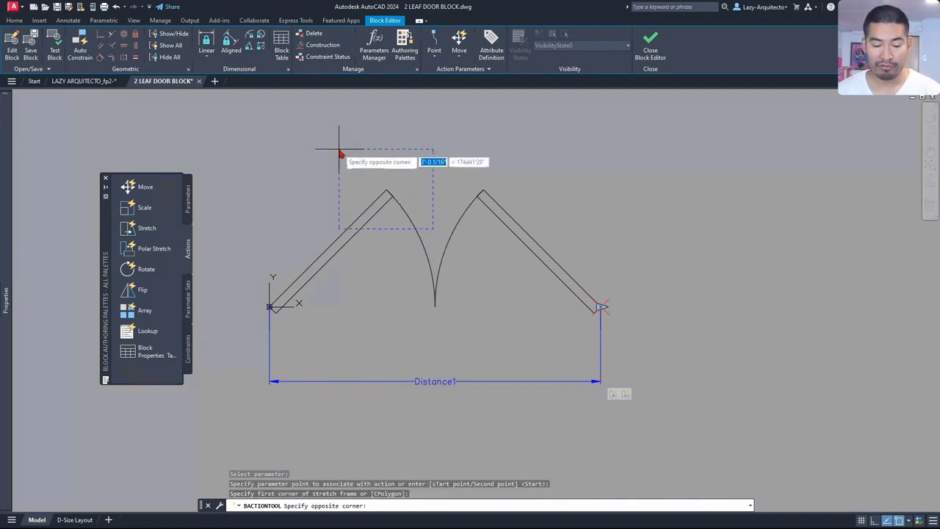
{"action": "left_click", "coordinate": [339, 149]}
{"action": "left_click", "coordinate": [373, 220]}
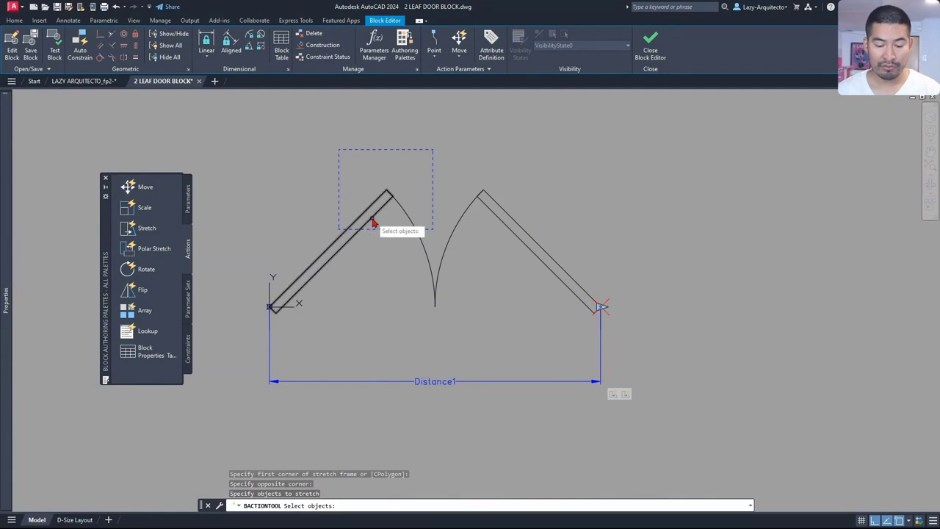
{"action": "left_click", "coordinate": [374, 219]}
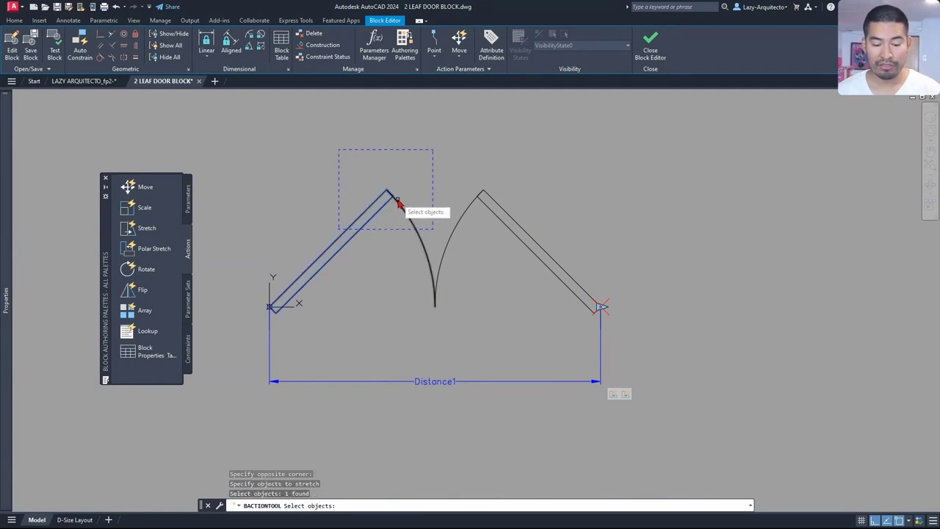
{"action": "key", "text": "Return"}
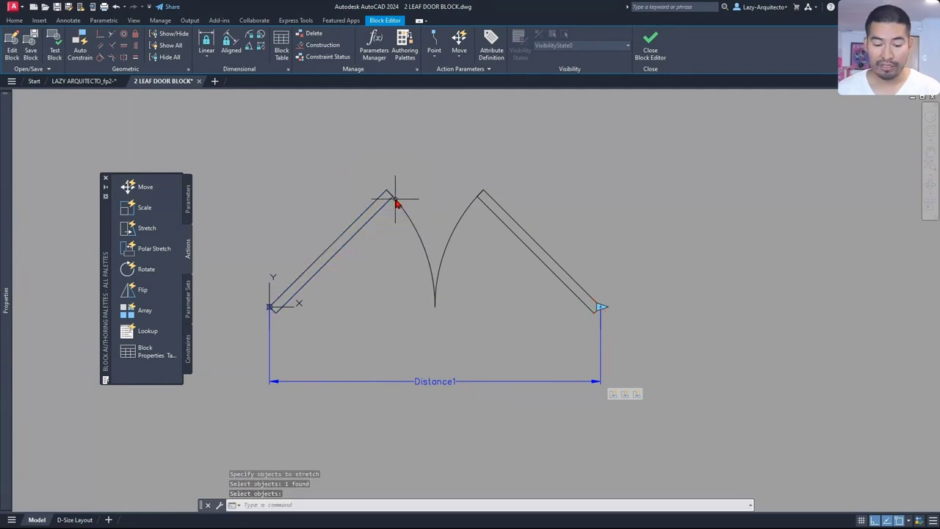
Set the left leaf stretch action's distance multiplier to 0.5 and override its angle offset to follow the leaf's direction
{"action": "left_click", "coordinate": [637, 397]}
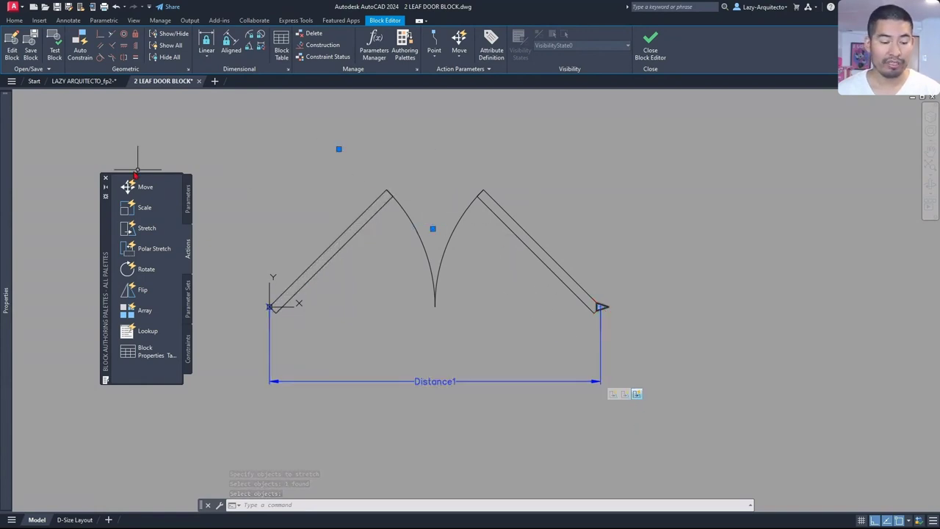
{"action": "mouse_move", "coordinate": [9, 183]}
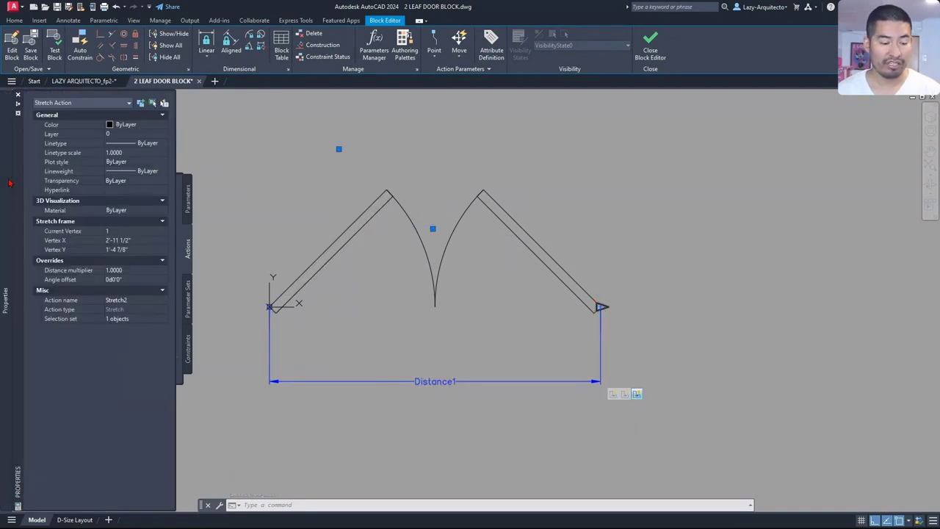
{"action": "left_click", "coordinate": [125, 271]}
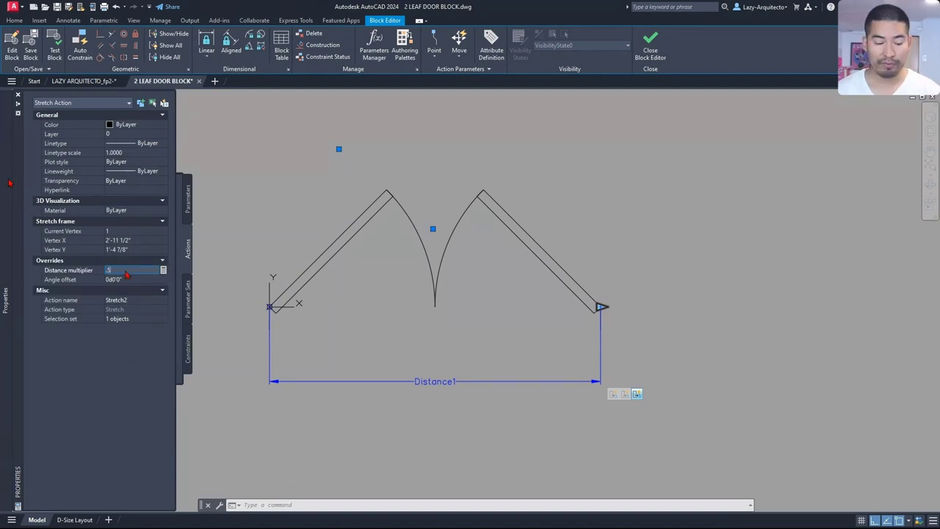
{"action": "type", "text": ".5"}
{"action": "key", "text": "Tab"}
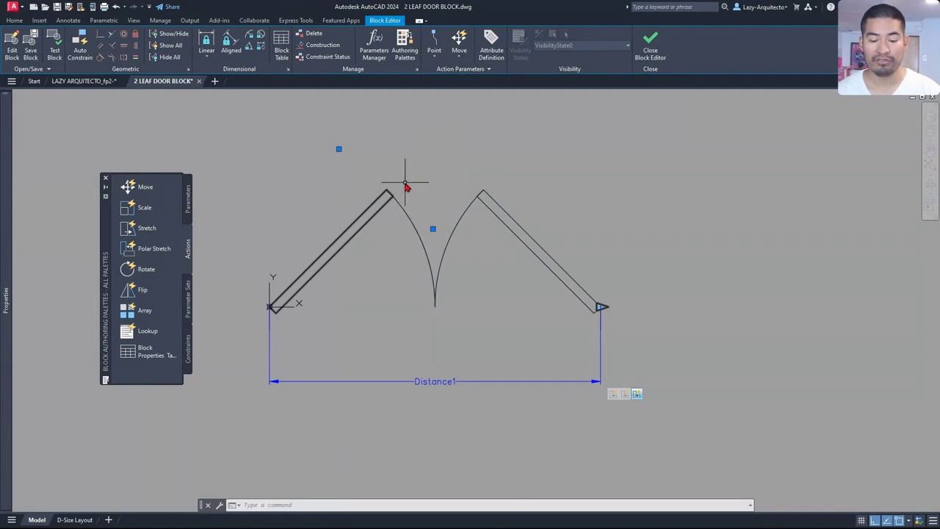
{"action": "mouse_move", "coordinate": [5, 174]}
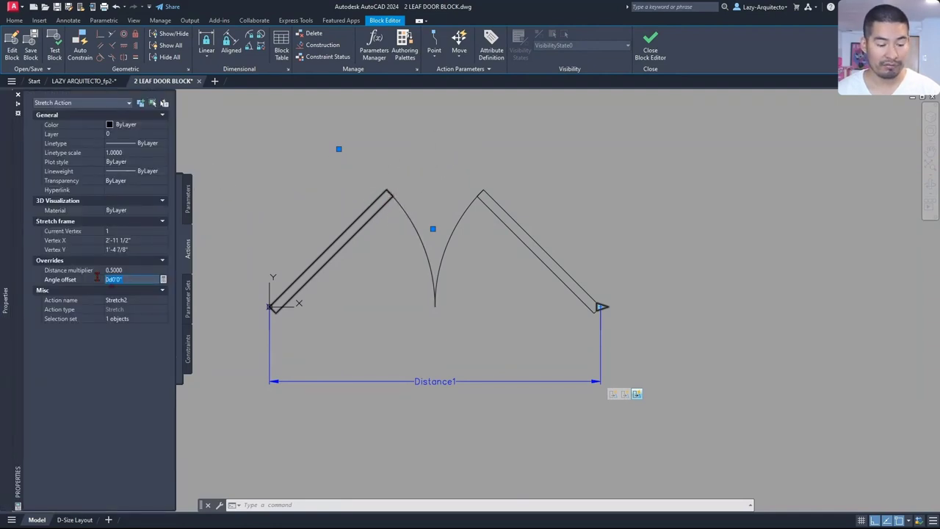
{"action": "key", "text": "Return"}
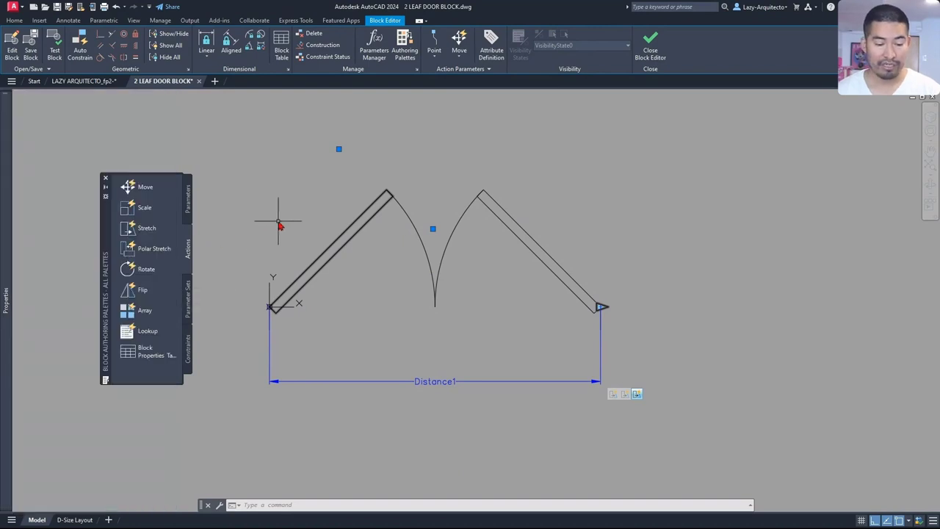
Test the block with both leaf stretch actions by widening it from the right-hand width grip
{"action": "left_click", "coordinate": [54, 48]}
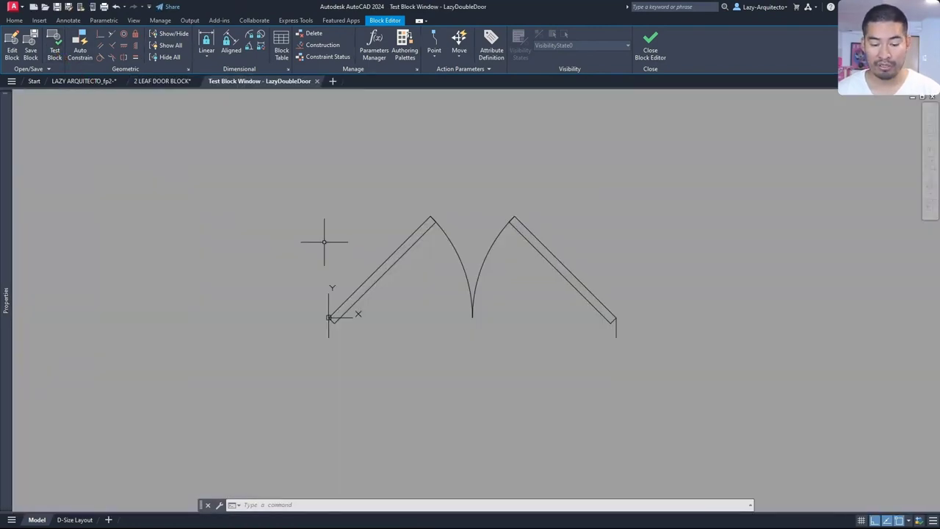
{"action": "left_click", "coordinate": [421, 257]}
{"action": "left_click", "coordinate": [399, 231]}
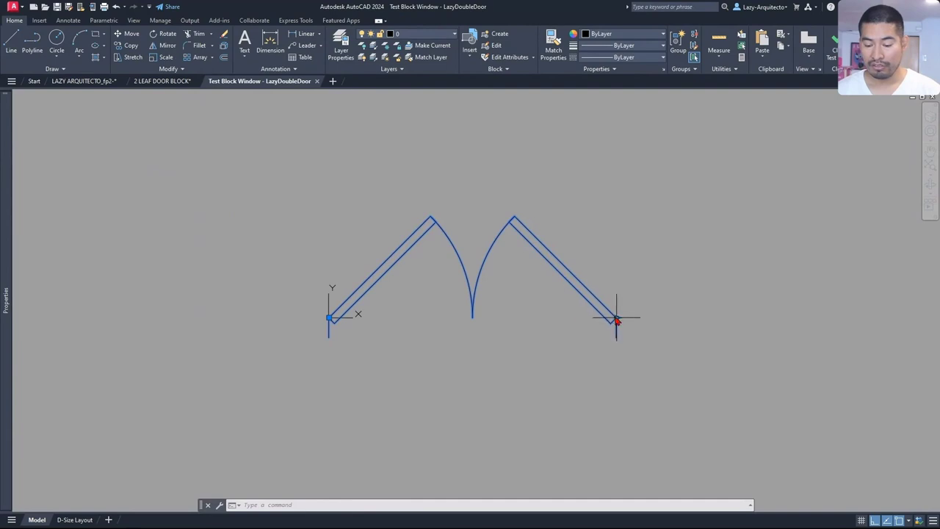
{"action": "left_click_drag", "start_coordinate": [617, 320], "coordinate": [720, 320]}
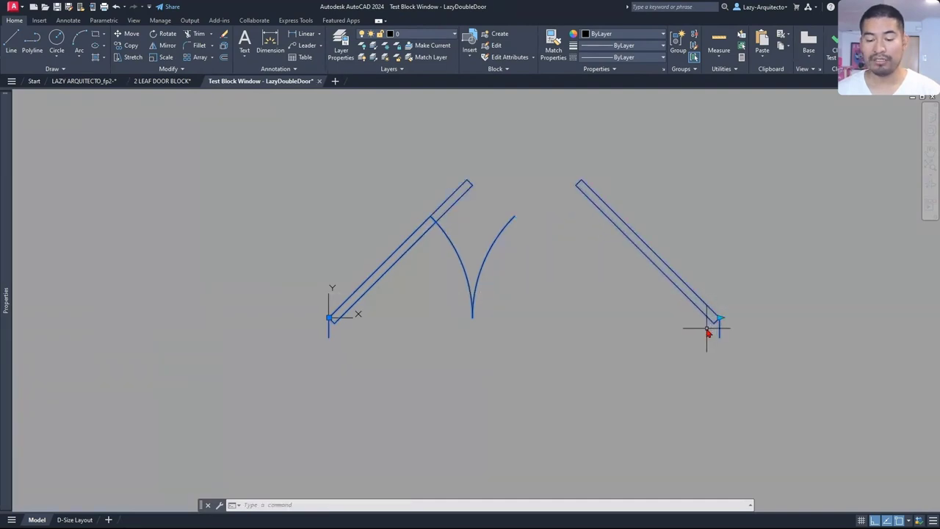
Test the leaf stretch actions by narrowing and widening the block with its width grip, and close the test window
{"action": "left_click", "coordinate": [720, 317]}
{"action": "left_click", "coordinate": [604, 330]}
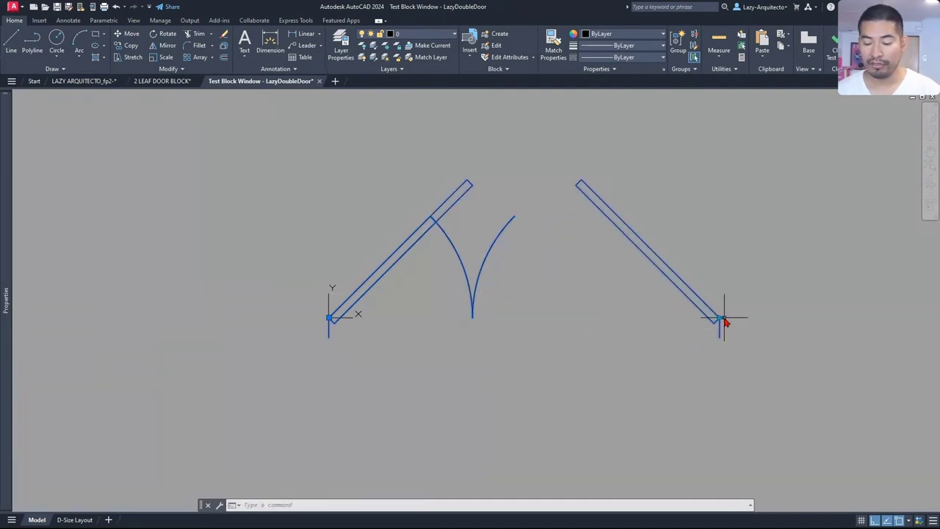
{"action": "left_click_drag", "start_coordinate": [722, 321], "coordinate": [518, 366]}
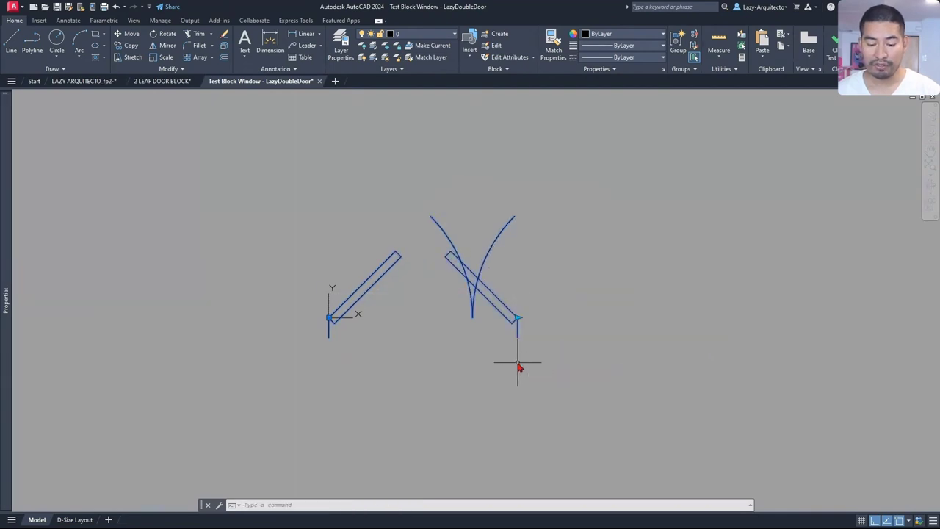
{"action": "left_click", "coordinate": [517, 319]}
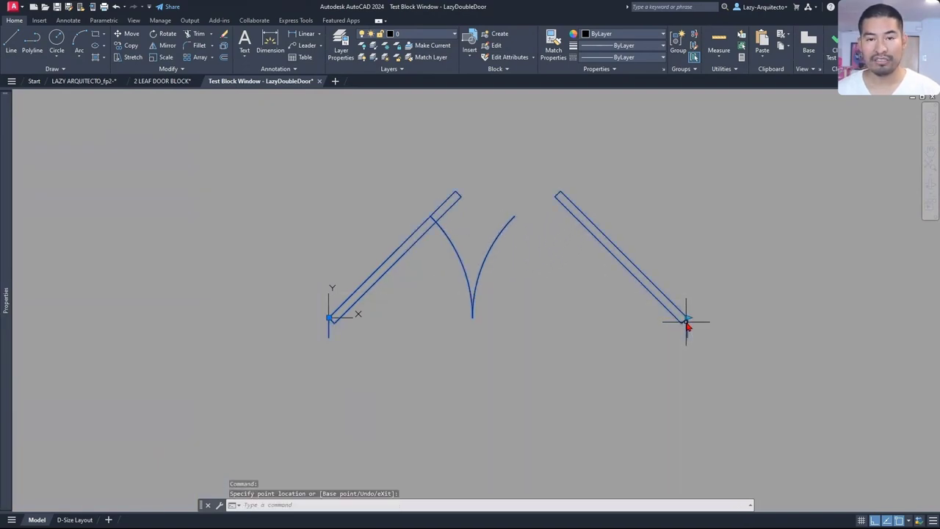
{"action": "left_click", "coordinate": [834, 50]}
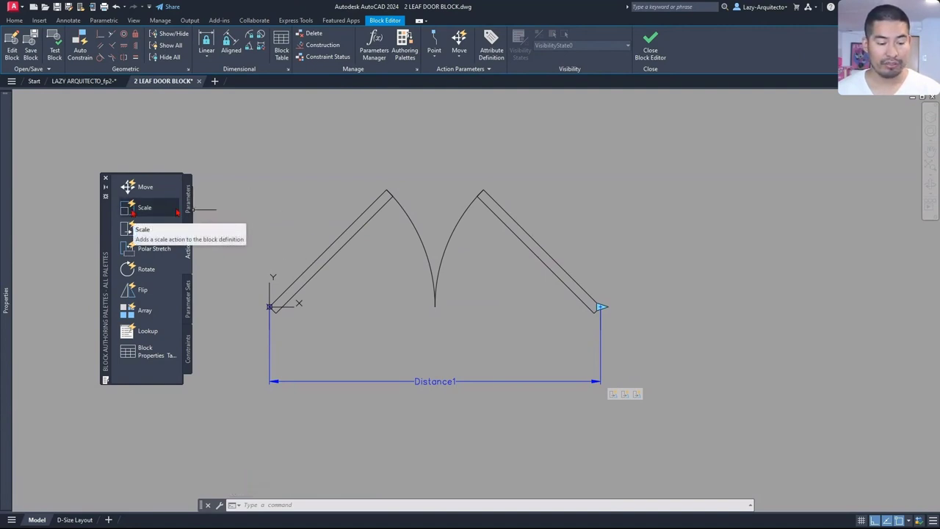
Add a scale action to the Distance1 parameter, selecting only the two swing arcs
{"action": "left_click", "coordinate": [177, 211]}
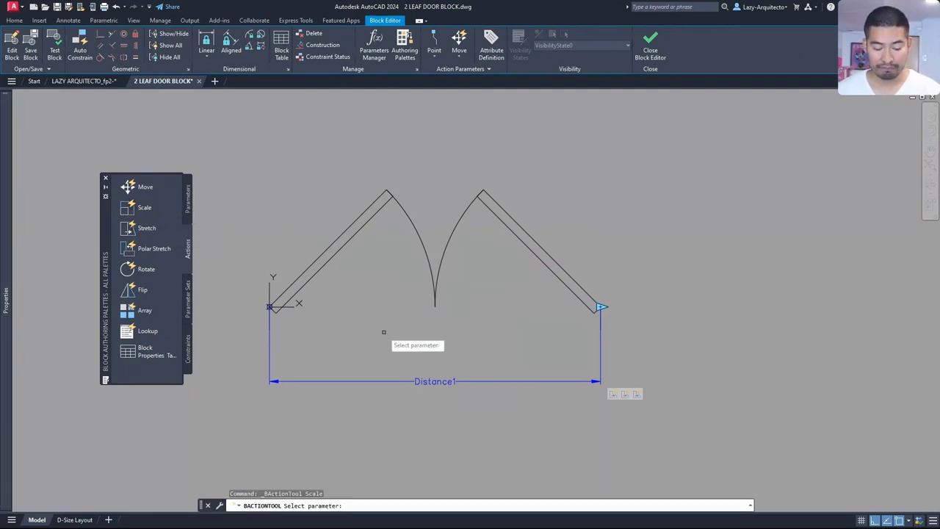
{"action": "left_click", "coordinate": [433, 385]}
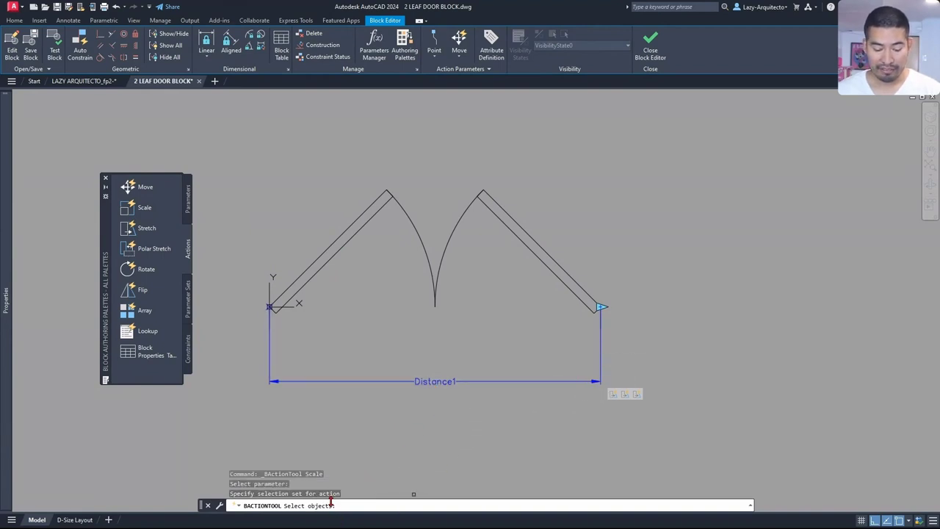
{"action": "left_click", "coordinate": [448, 317]}
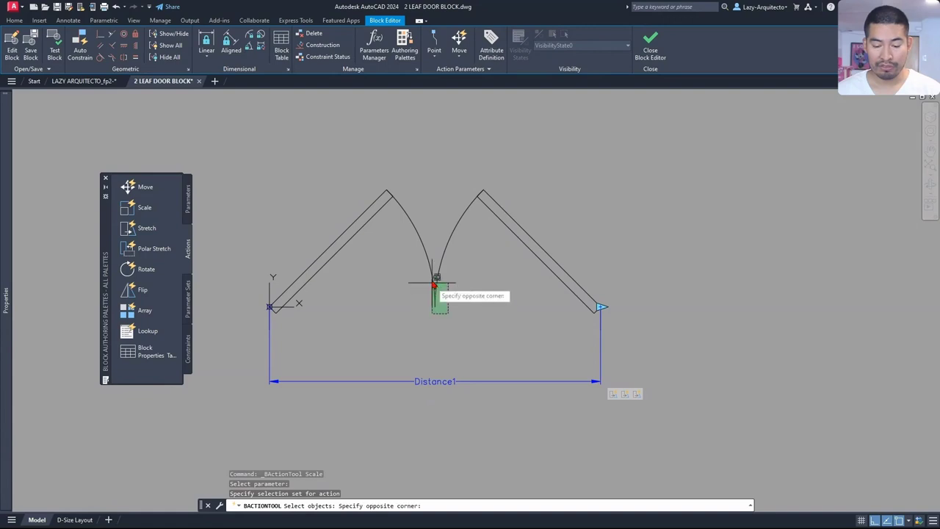
{"action": "left_click", "coordinate": [414, 242]}
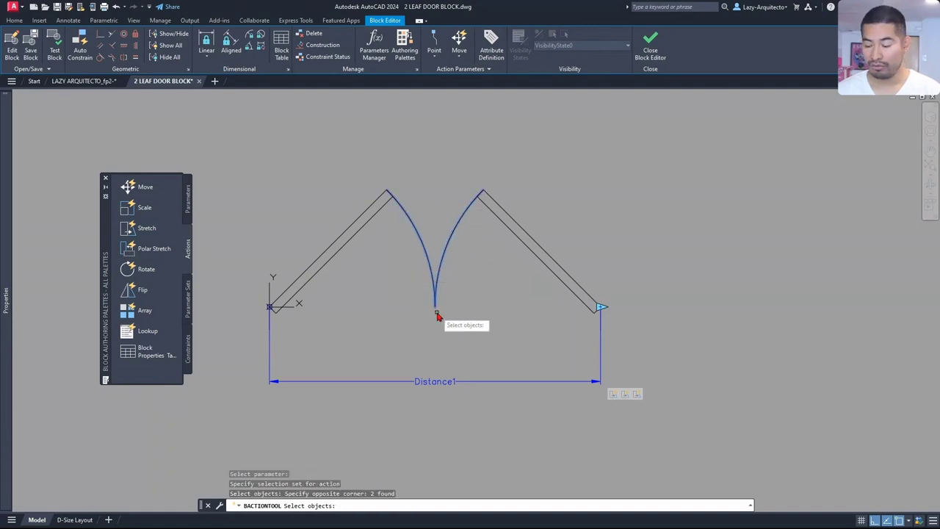
{"action": "key", "text": "Return"}
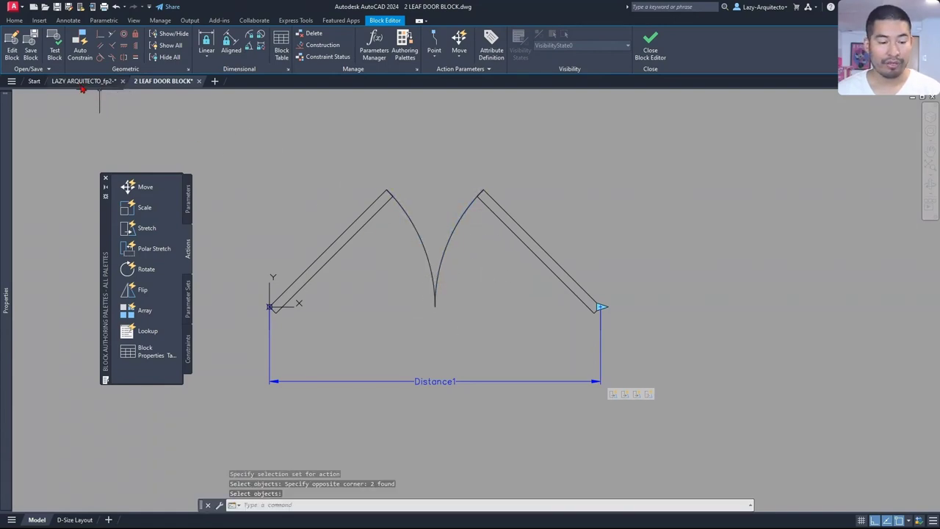
Test the block with the arc scale action by repeatedly widening and narrowing it with the width grip
{"action": "left_click", "coordinate": [55, 53]}
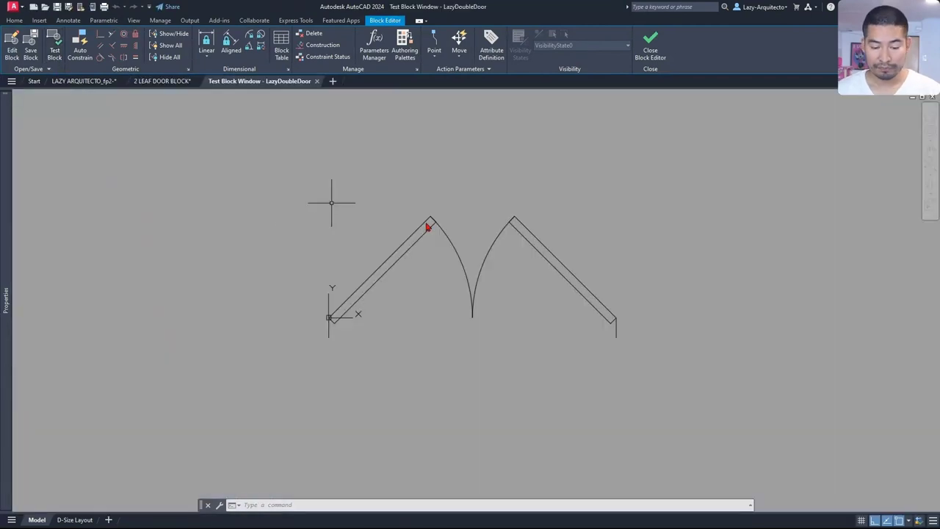
{"action": "left_click", "coordinate": [441, 216]}
{"action": "left_click", "coordinate": [698, 318]}
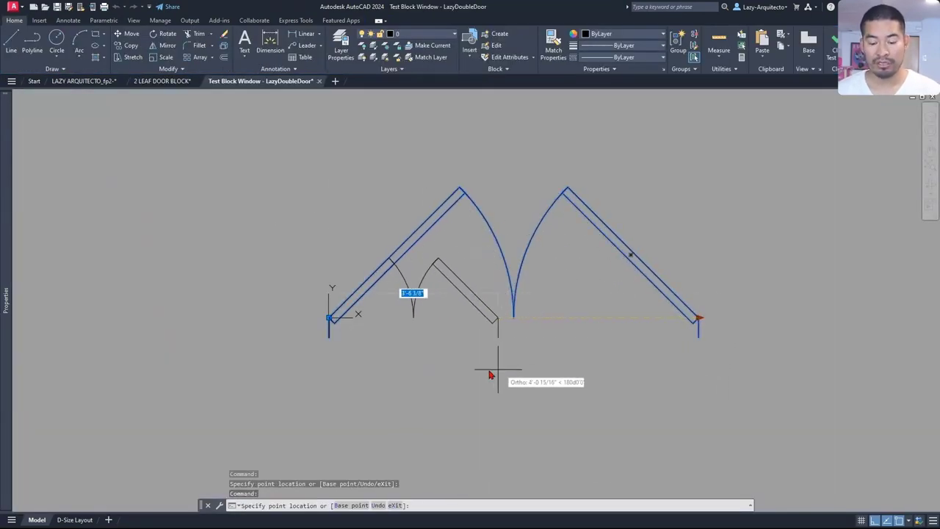
{"action": "left_click", "coordinate": [449, 374]}
{"action": "left_click", "coordinate": [451, 319]}
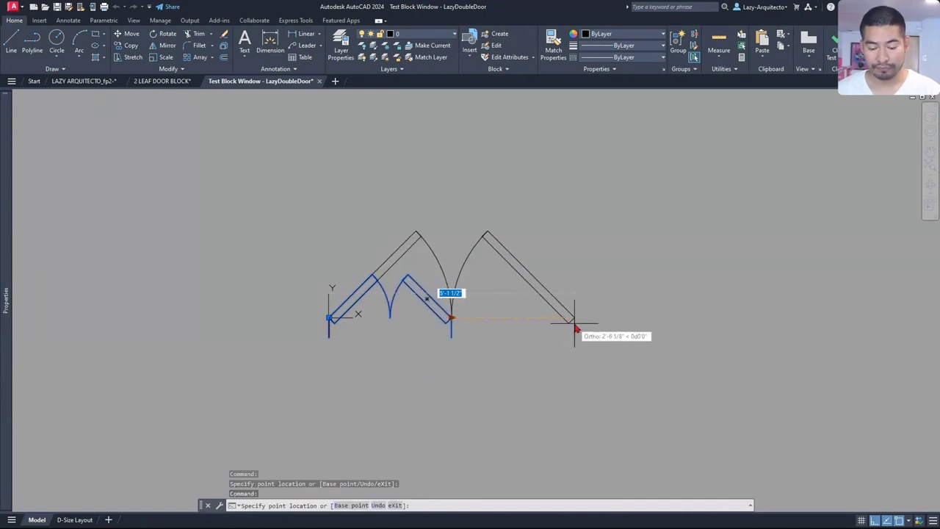
{"action": "left_click", "coordinate": [575, 323]}
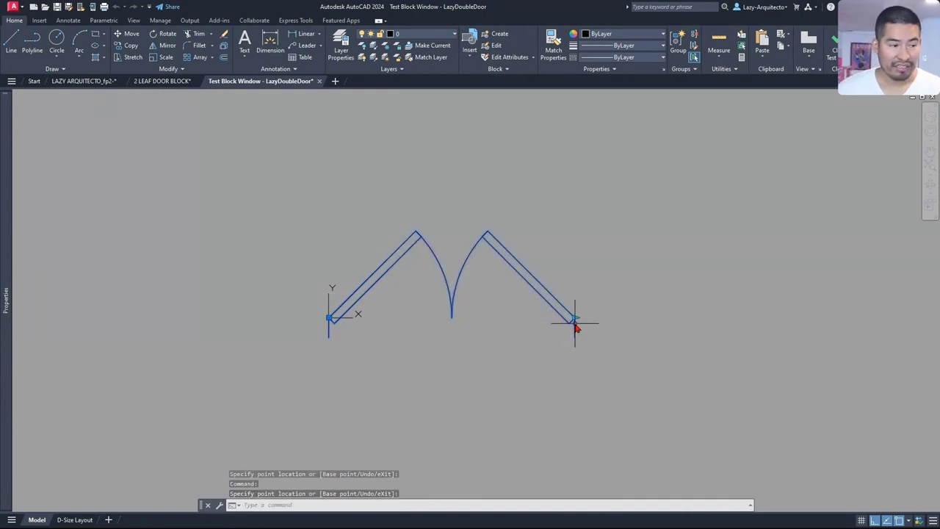
{"action": "left_click", "coordinate": [575, 319]}
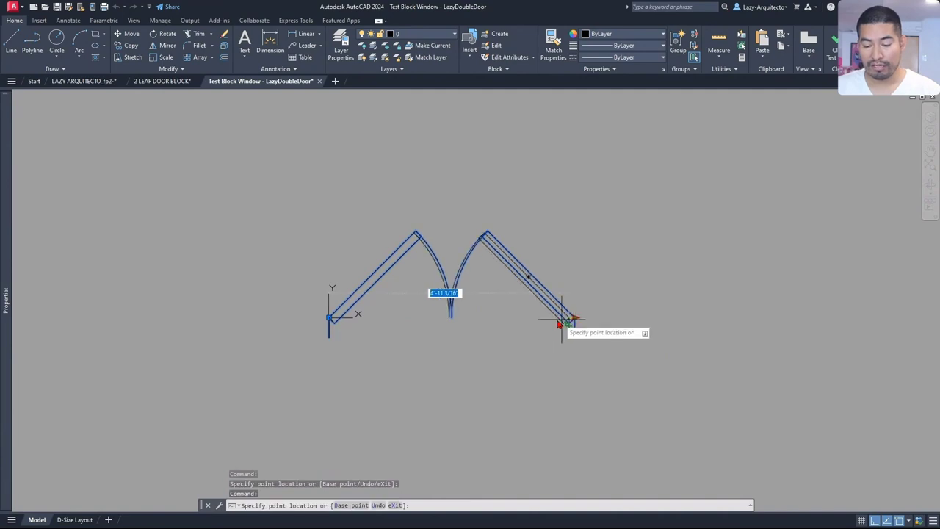
{"action": "left_click", "coordinate": [485, 335]}
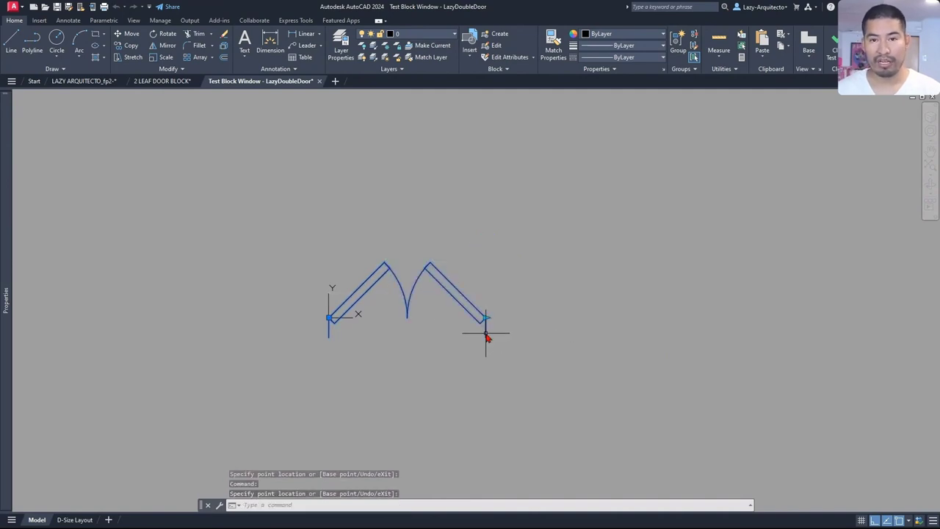
{"action": "left_click", "coordinate": [578, 320]}
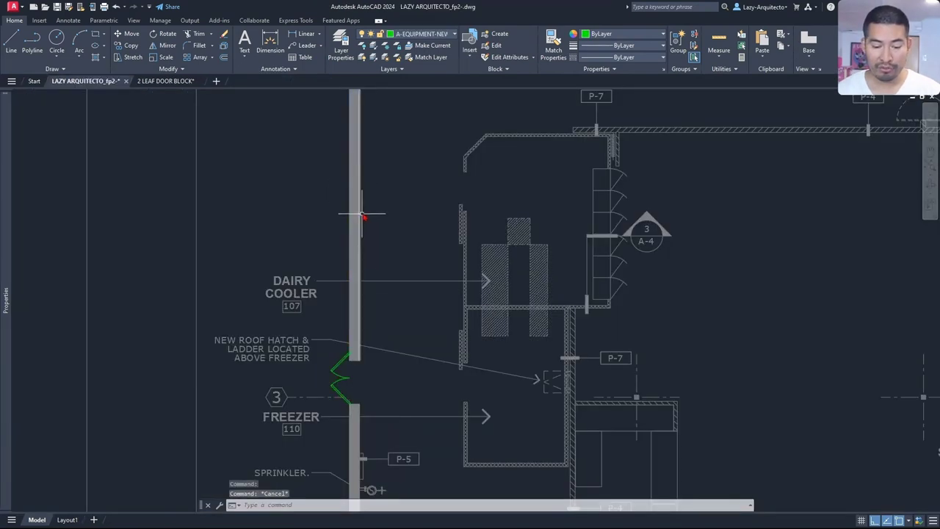
In the floor plan drawing, copy the double door from the freezer opening straight up along the same wall, above the dairy cooler label
{"action": "left_click", "coordinate": [347, 372]}
{"action": "type", "text": "co"}
{"action": "key", "text": "Return"}
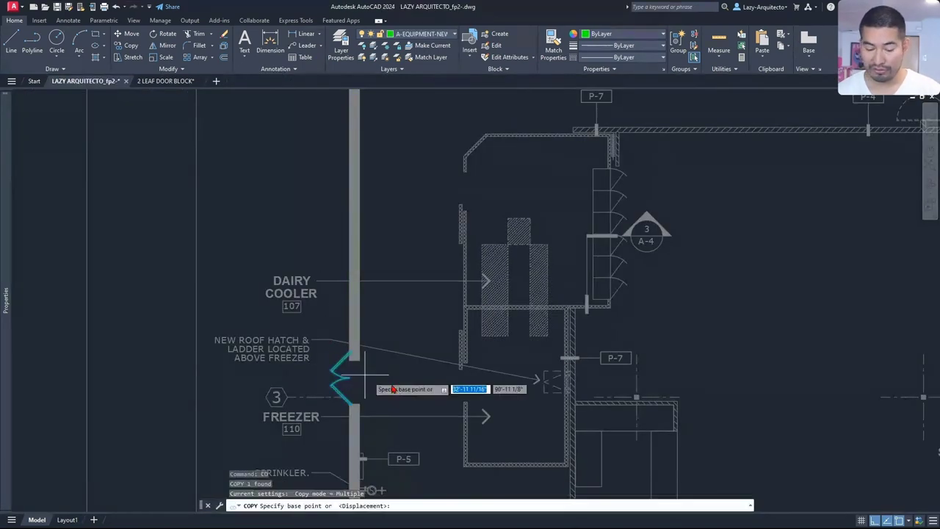
{"action": "left_click", "coordinate": [395, 387]}
{"action": "left_click", "coordinate": [405, 213]}
{"action": "key", "text": "Escape"}
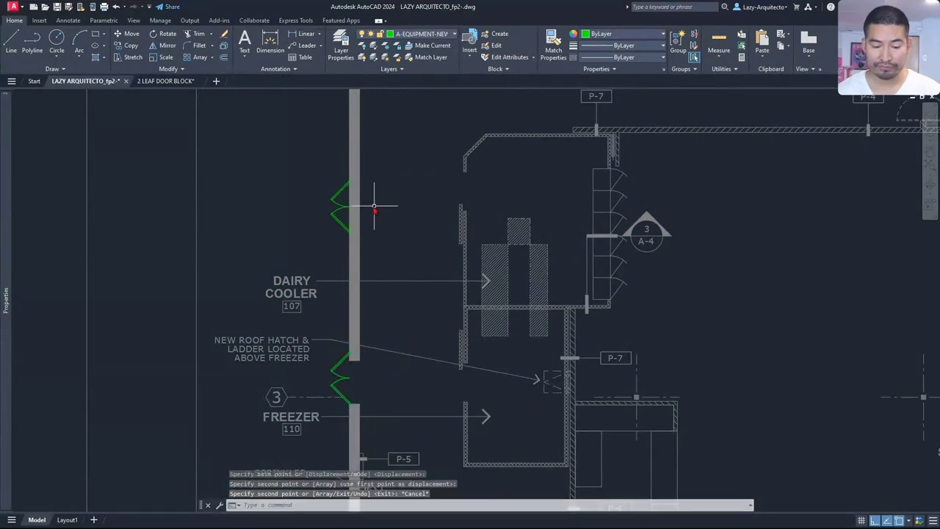
Draw a horizontal jamb line across the full wall thickness at each end of the copied door
{"action": "scroll", "coordinate": [352, 196], "scroll_direction": "up", "scroll_amount": 6}
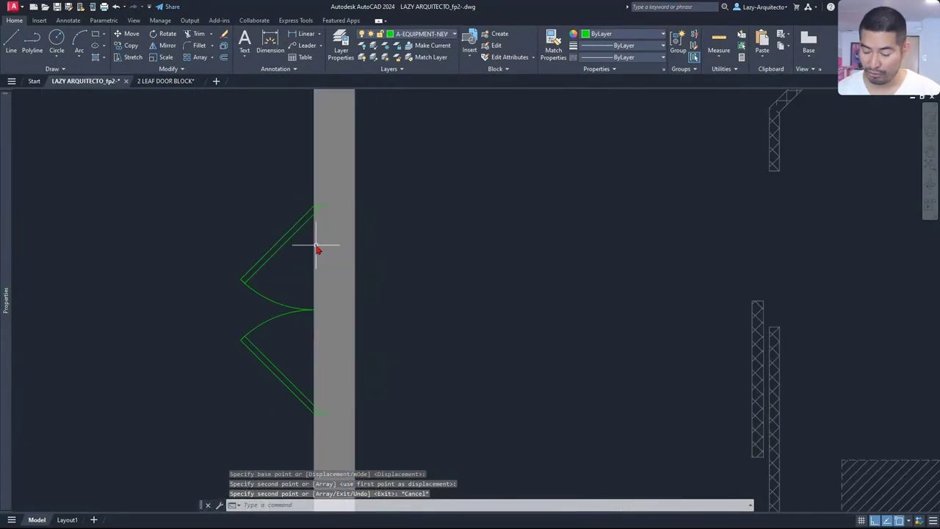
{"action": "type", "text": "l"}
{"action": "key", "text": "Return"}
{"action": "left_click", "coordinate": [315, 413]}
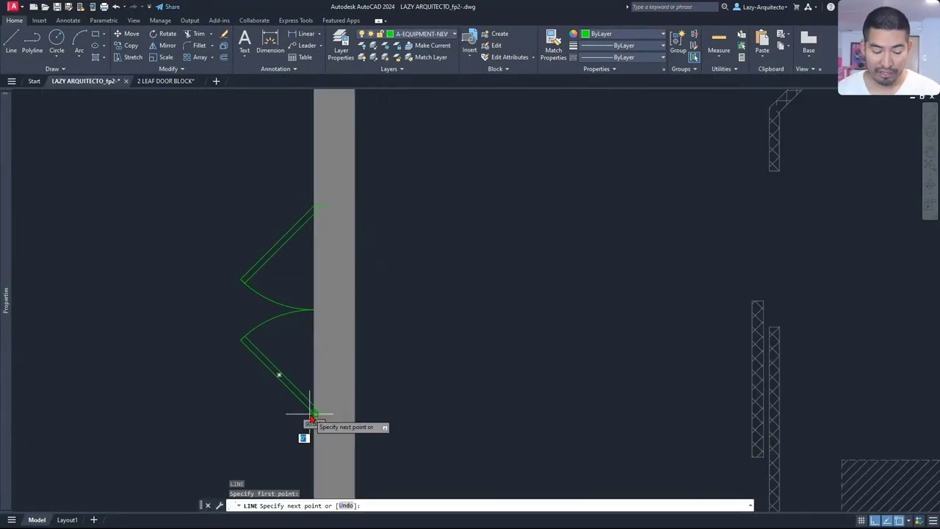
{"action": "left_click", "coordinate": [355, 413]}
{"action": "key", "text": "Return"}
{"action": "key", "text": "Return"}
{"action": "left_click", "coordinate": [314, 207]}
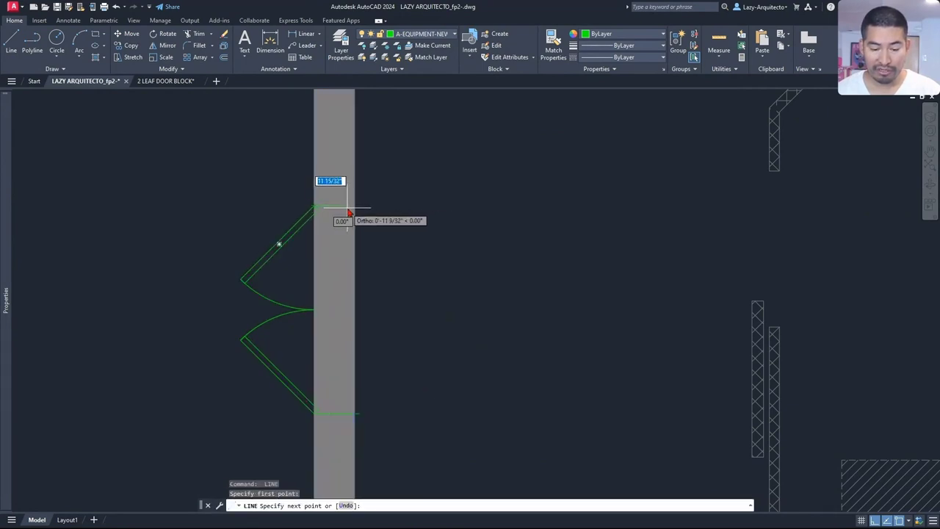
{"action": "left_click", "coordinate": [355, 207]}
{"action": "key", "text": "Return"}
Trim the wall fill and both wall edge lines between the two jamb lines to open the doorway
{"action": "type", "text": "tr"}
{"action": "key", "text": "Return"}
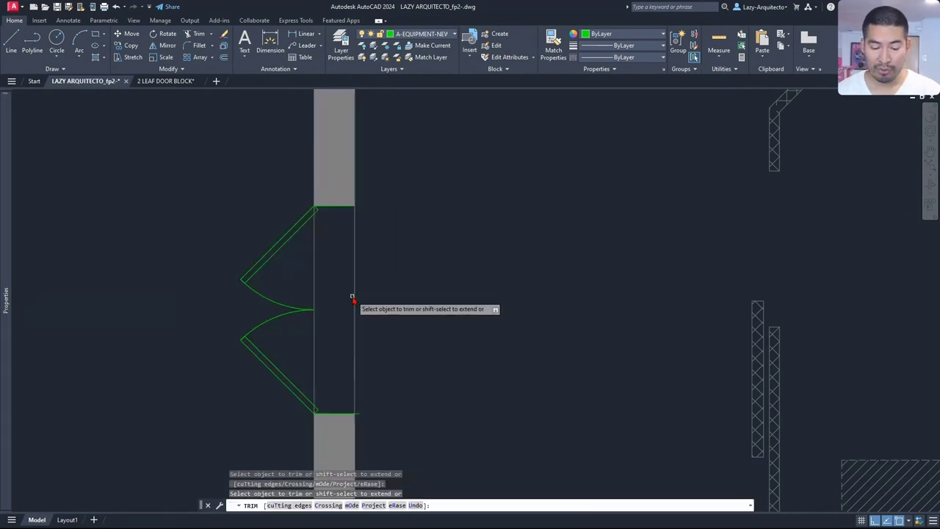
{"action": "left_click", "coordinate": [353, 298]}
{"action": "left_click", "coordinate": [318, 245]}
{"action": "left_click", "coordinate": [317, 242]}
{"action": "left_click", "coordinate": [318, 360]}
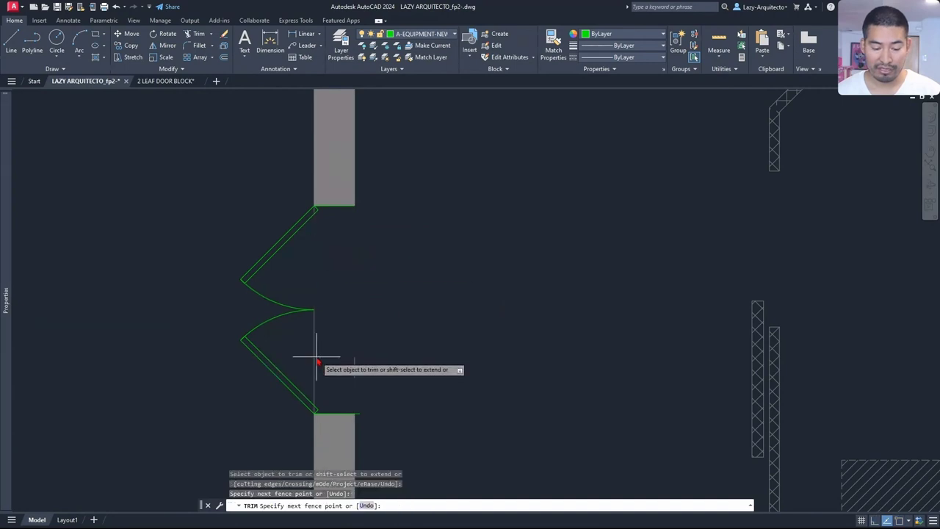
{"action": "left_click", "coordinate": [355, 370]}
{"action": "key", "text": "Return"}
{"action": "left_click", "coordinate": [353, 372]}
{"action": "key", "text": "Return"}
{"action": "key", "text": "Return"}
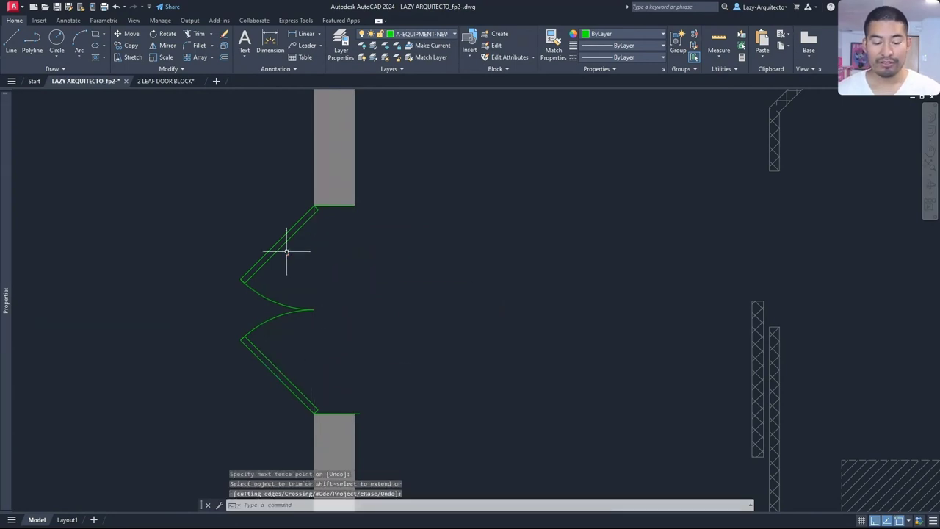
In the 2 LEAF DOOR BLOCK drawing, add a 5-inch vertical linear parameter along the left jamb line, with its label to the left
{"action": "scroll", "coordinate": [301, 321], "scroll_direction": "down", "scroll_amount": 3}
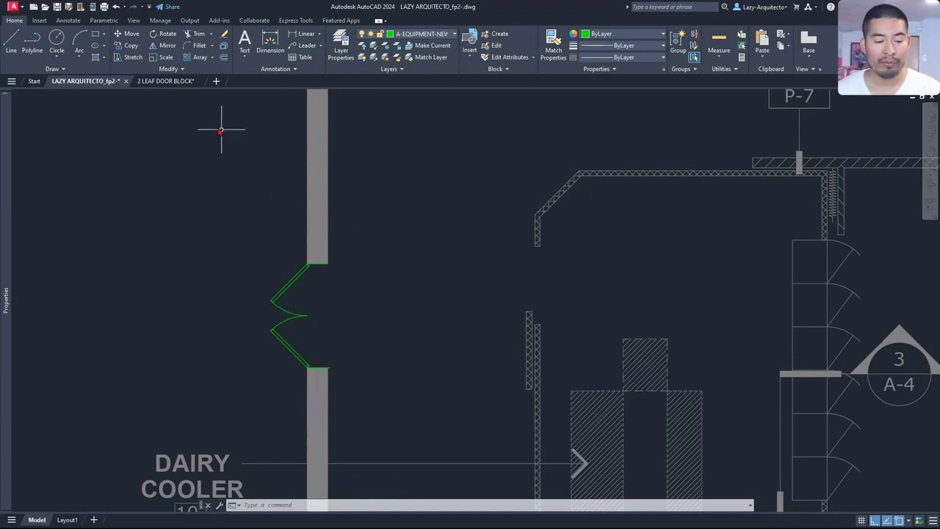
{"action": "left_click", "coordinate": [166, 81]}
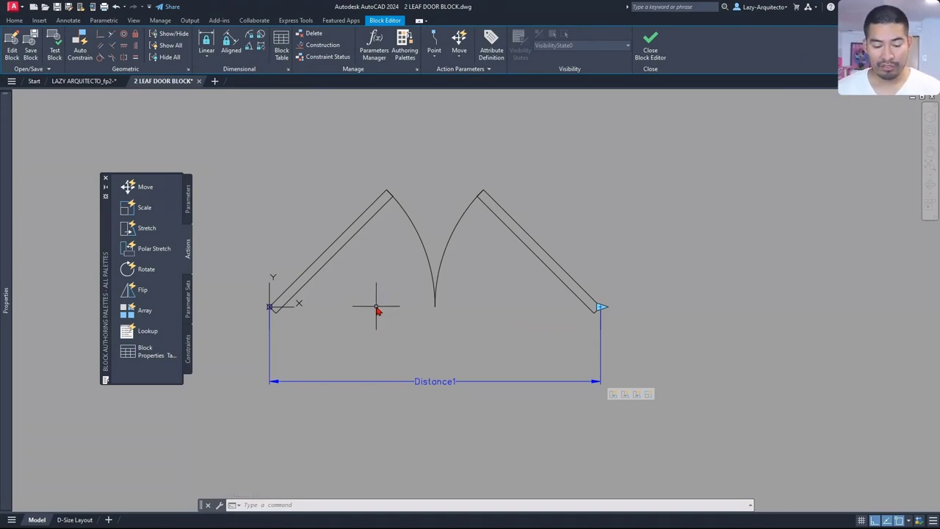
{"action": "mouse_move", "coordinate": [294, 328]}
{"action": "middle_mouse_down"}
{"action": "mouse_move", "coordinate": [307, 308]}
{"action": "mouse_move", "coordinate": [272, 301]}
{"action": "mouse_move", "coordinate": [299, 295]}
{"action": "middle_mouse_up"}
{"action": "left_click", "coordinate": [188, 197]}
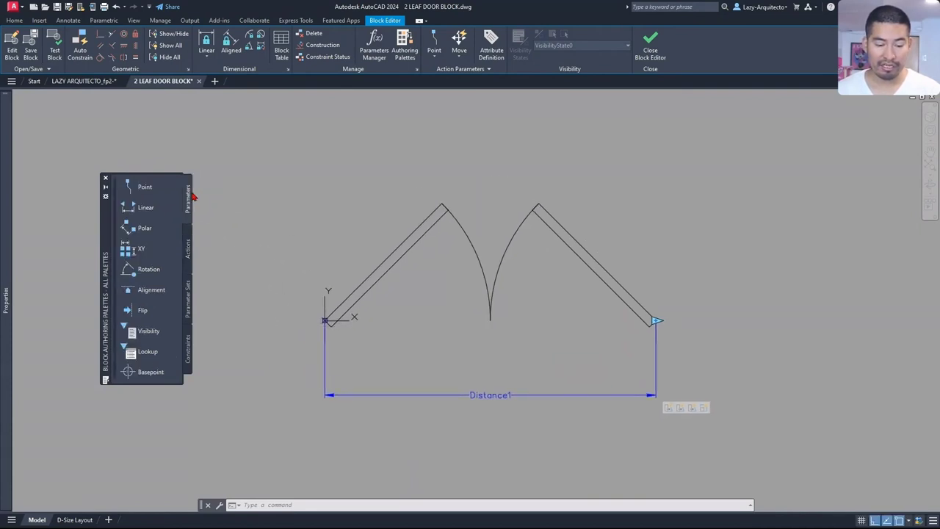
{"action": "left_click", "coordinate": [176, 209]}
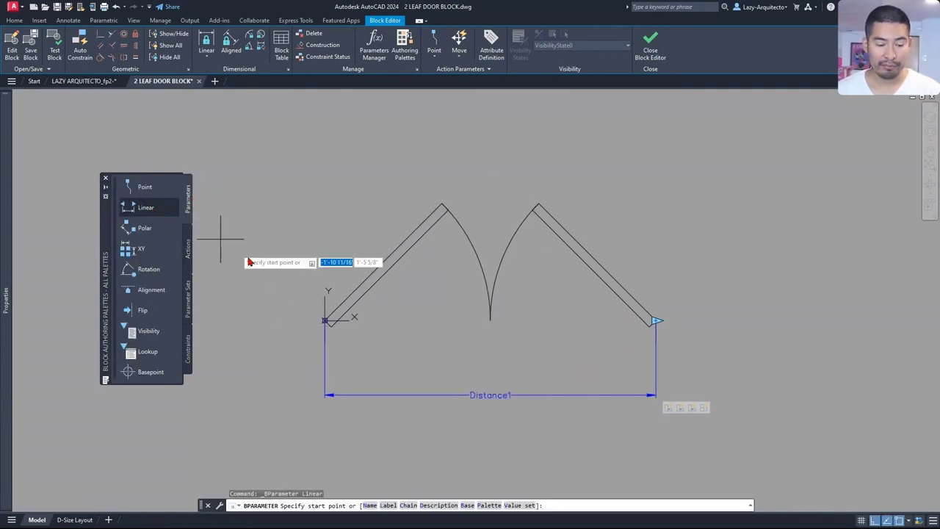
{"action": "left_click", "coordinate": [324, 321]}
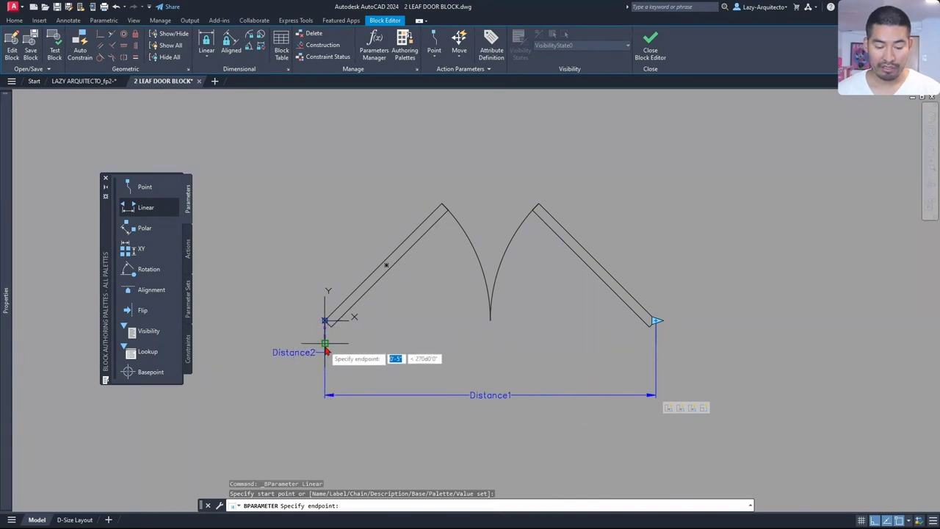
{"action": "left_click", "coordinate": [326, 351]}
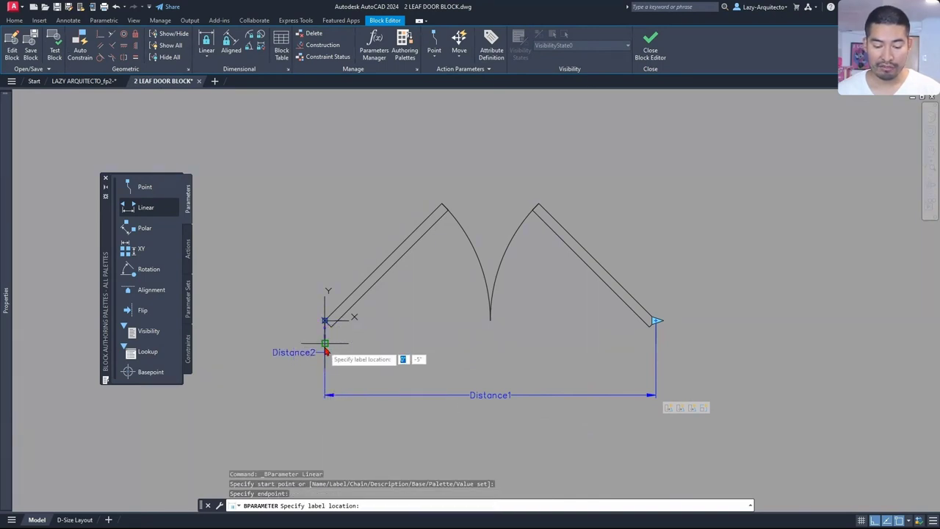
{"action": "left_click", "coordinate": [286, 343]}
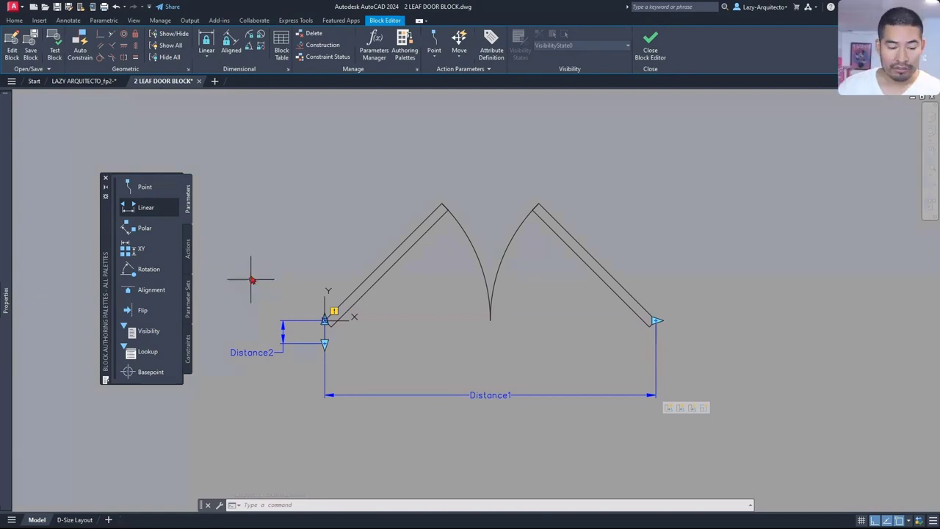
{"action": "left_click", "coordinate": [193, 245]}
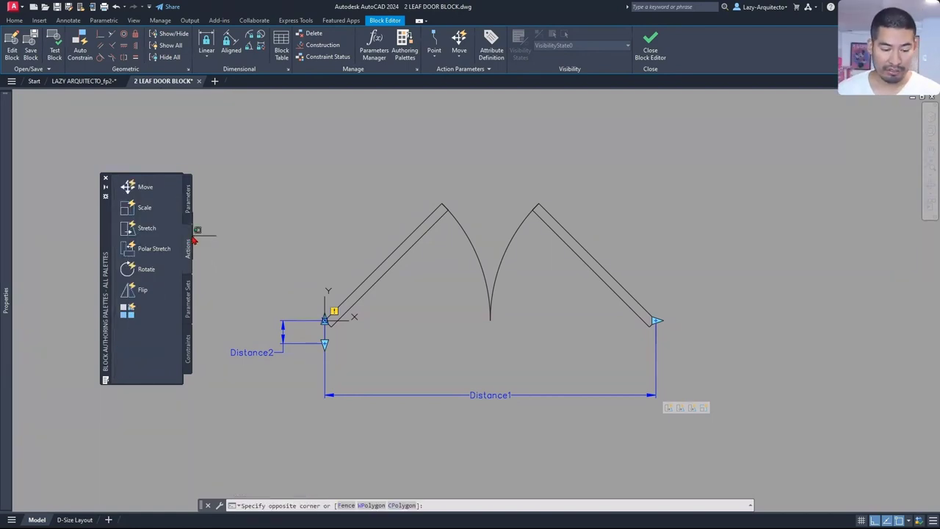
{"action": "left_click", "coordinate": [145, 228]}
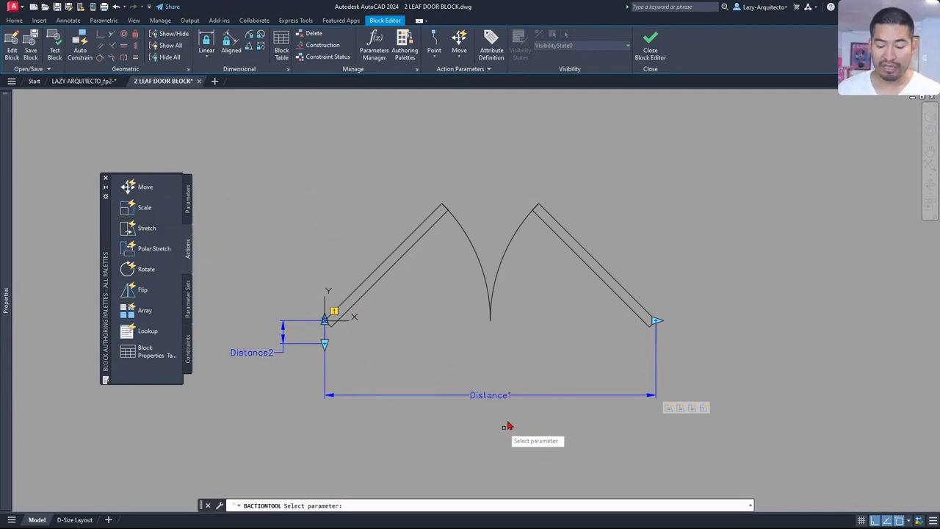
{"action": "left_click", "coordinate": [286, 331]}
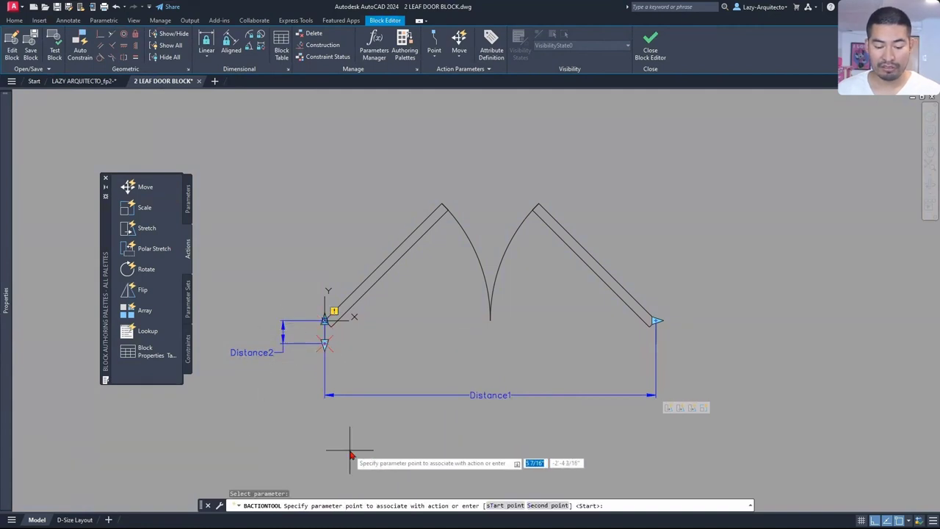
{"action": "key", "text": "Escape"}
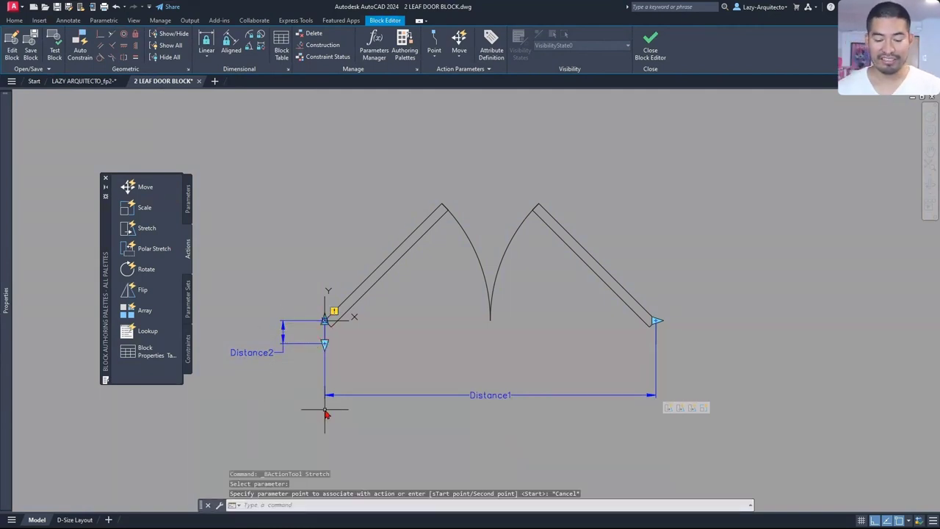
Set the number of grips of the vertical Distance2 parameter to 1
{"action": "left_click", "coordinate": [287, 334]}
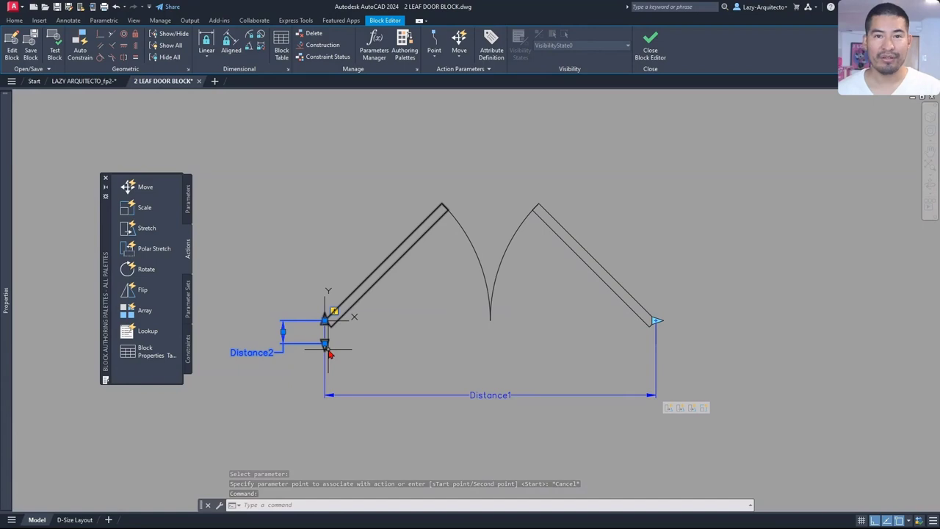
{"action": "mouse_move", "coordinate": [7, 255]}
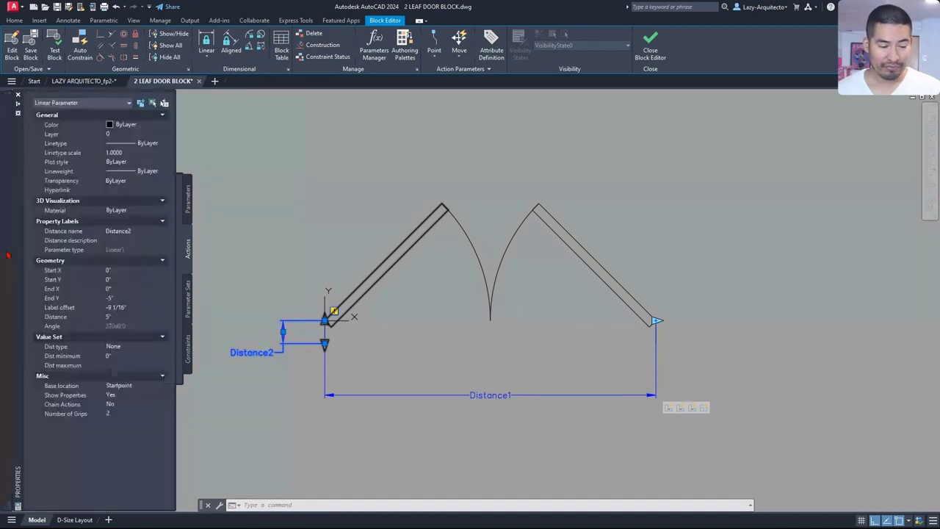
{"action": "left_click", "coordinate": [114, 415]}
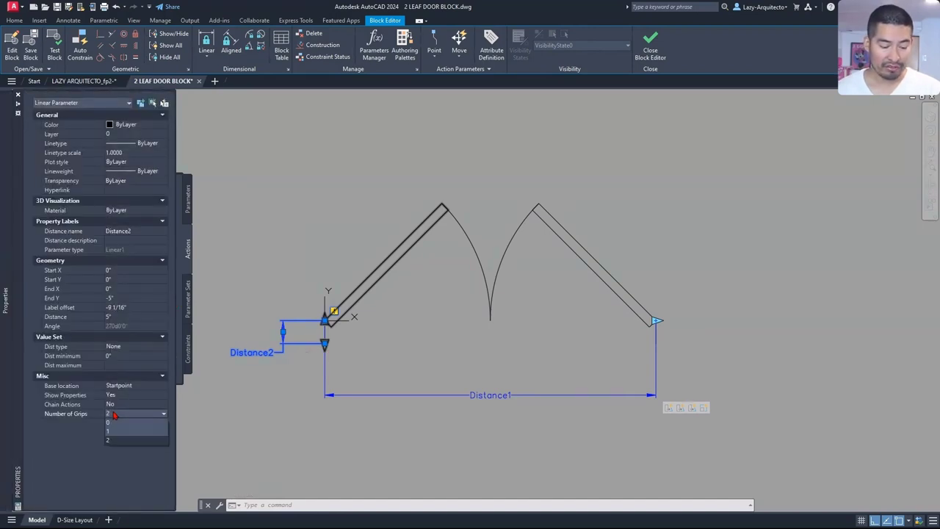
{"action": "left_click", "coordinate": [114, 432]}
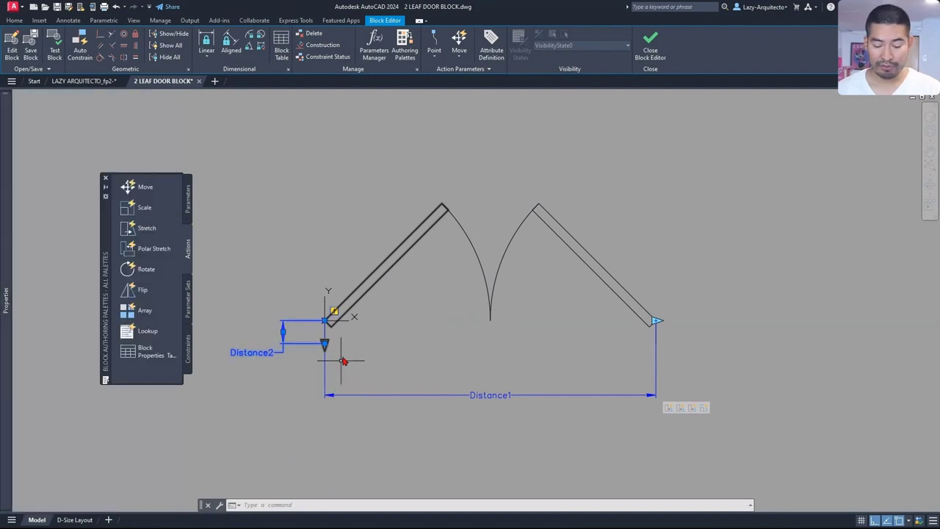
Begin a Stretch action on the lower point of Distance2, with a stretch frame enclosing the lower ends of both jamb lines
{"action": "left_click", "coordinate": [148, 230]}
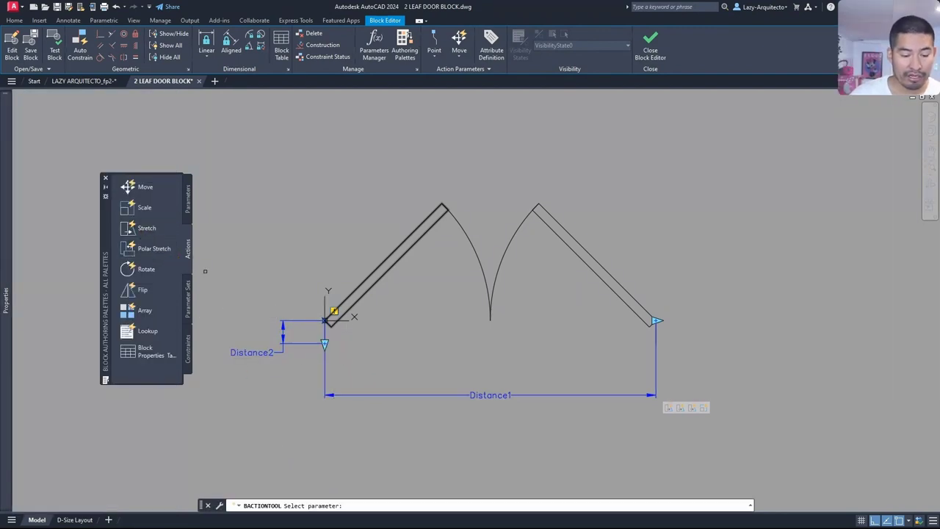
{"action": "left_click", "coordinate": [276, 353]}
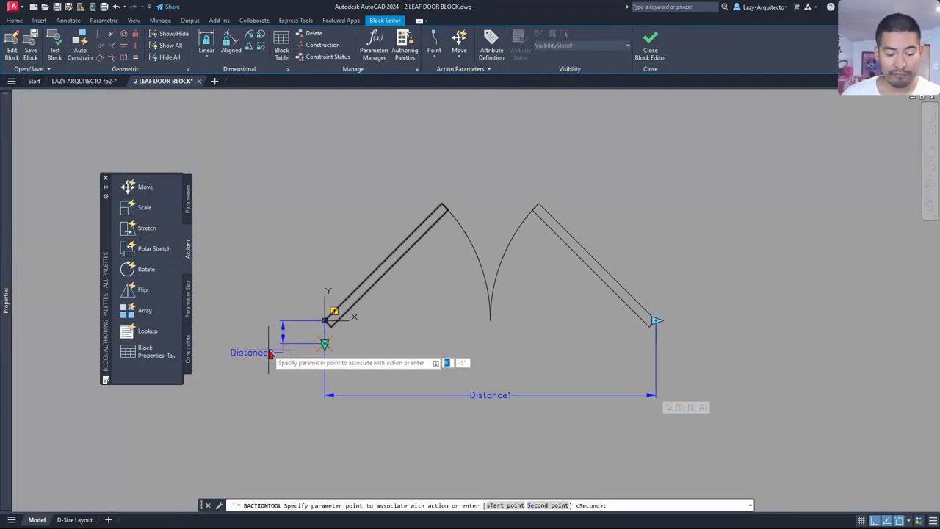
{"action": "left_click", "coordinate": [325, 344]}
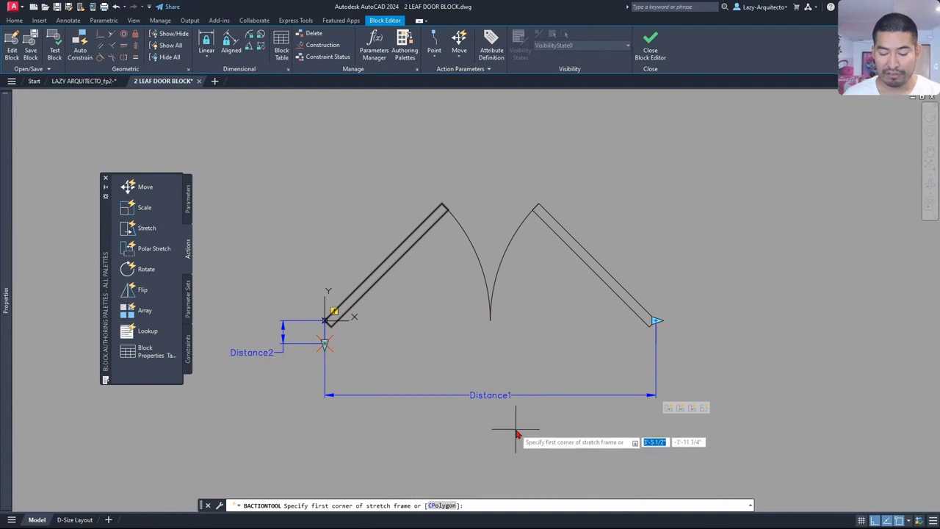
{"action": "left_click", "coordinate": [762, 436]}
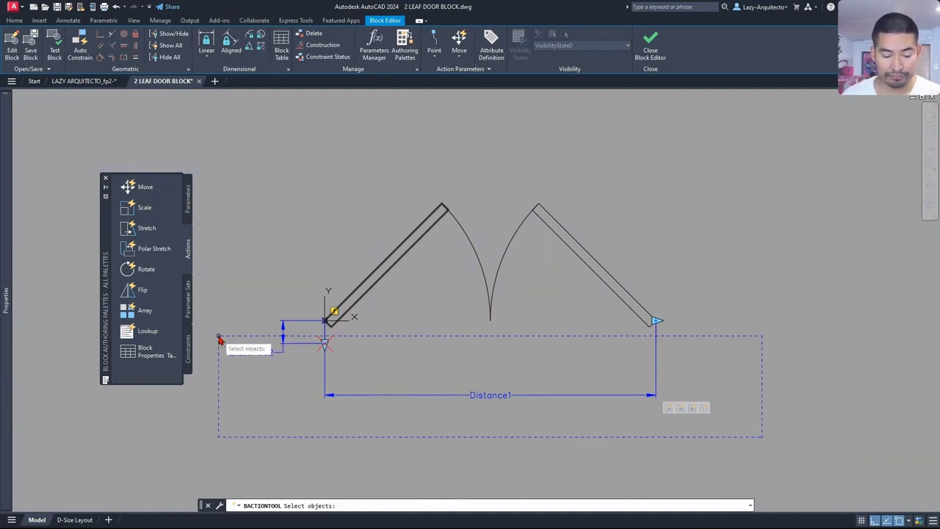
{"action": "left_click", "coordinate": [219, 339]}
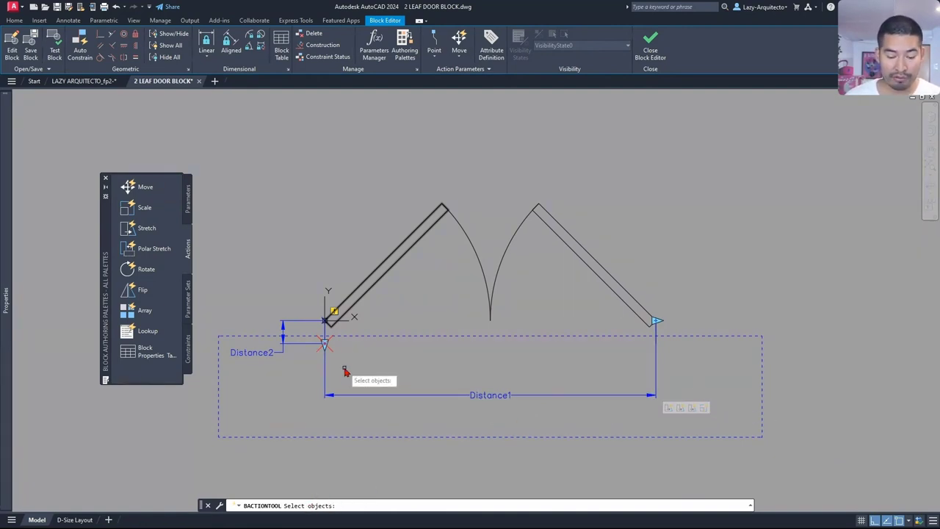
Choose the jamb lines and Distance2 as the objects to stretch, leave out the Distance1 parameter, and complete the action
{"action": "left_click", "coordinate": [344, 368]}
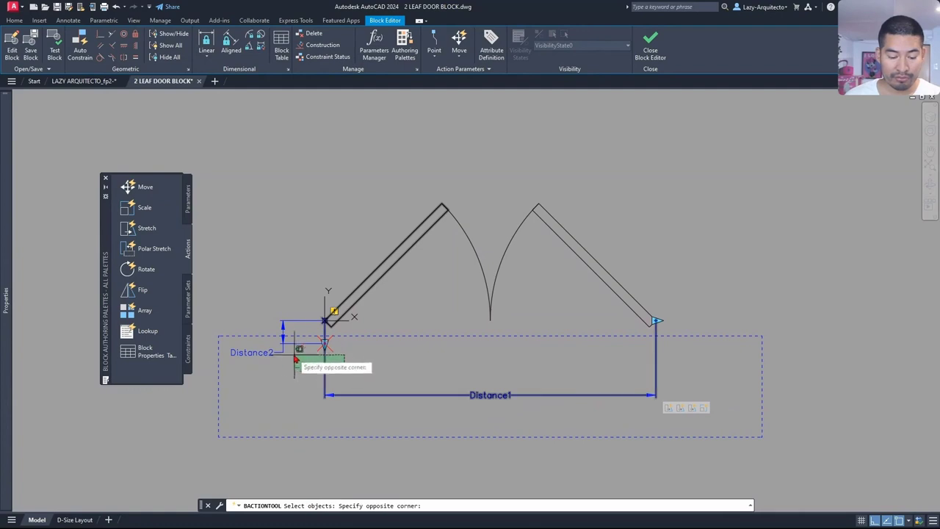
{"action": "left_click", "coordinate": [254, 338]}
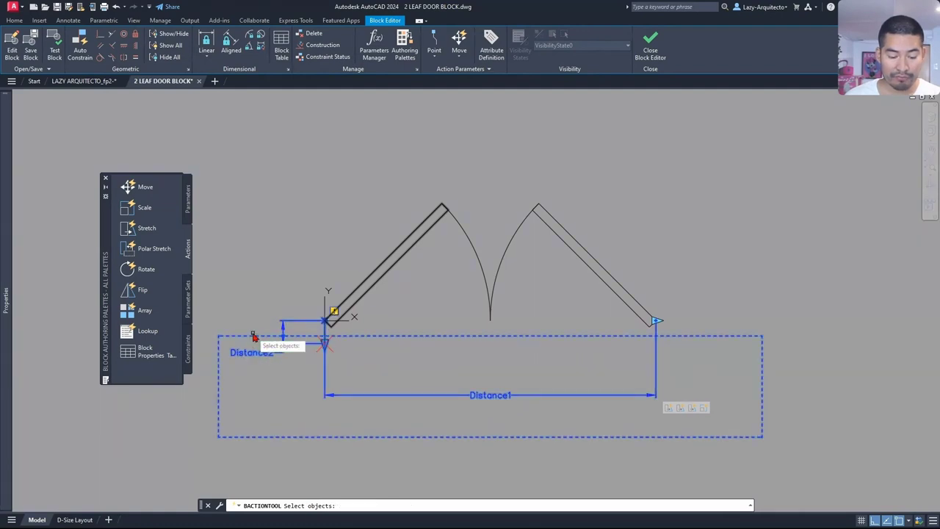
{"action": "left_click", "coordinate": [556, 403]}
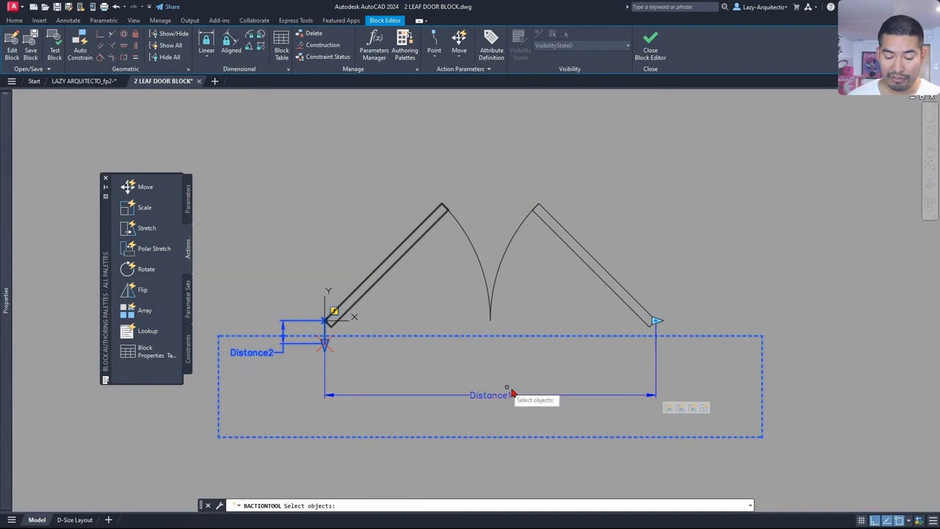
{"action": "left_click", "coordinate": [520, 418]}
{"action": "left_click", "coordinate": [519, 417]}
{"action": "left_click", "coordinate": [494, 390]}
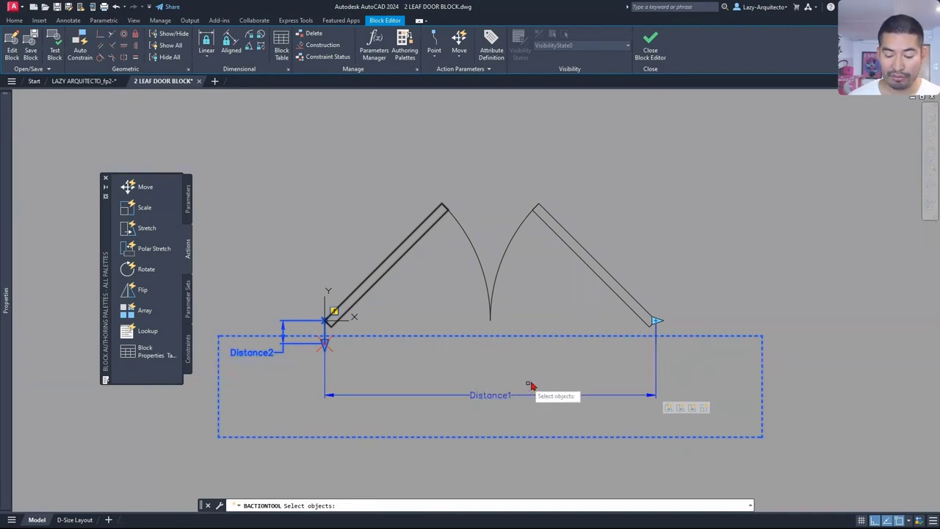
{"action": "left_click", "coordinate": [652, 322]}
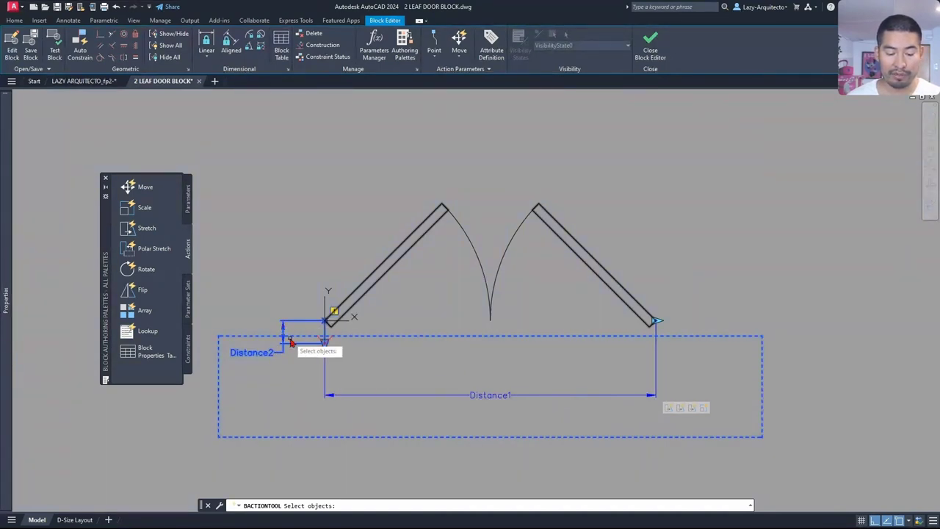
{"action": "key", "text": "Return"}
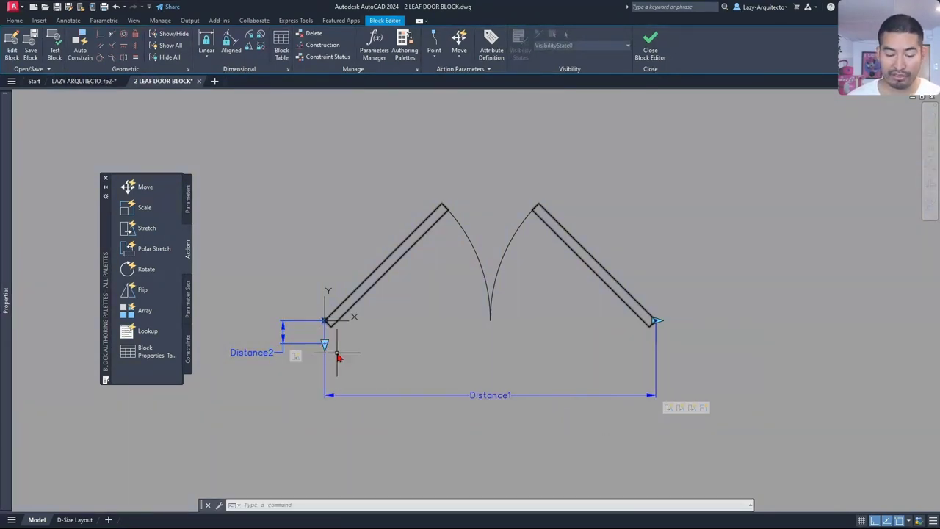
Test the block by stretching the left jamb's lower grip down and back up, and return to the block editor
{"action": "left_click", "coordinate": [56, 51]}
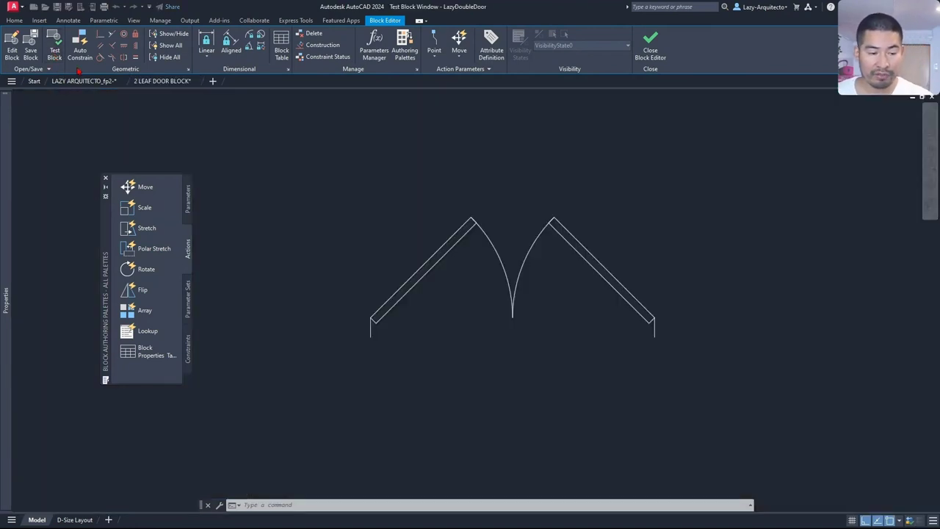
{"action": "left_click", "coordinate": [455, 241]}
{"action": "left_click", "coordinate": [375, 348]}
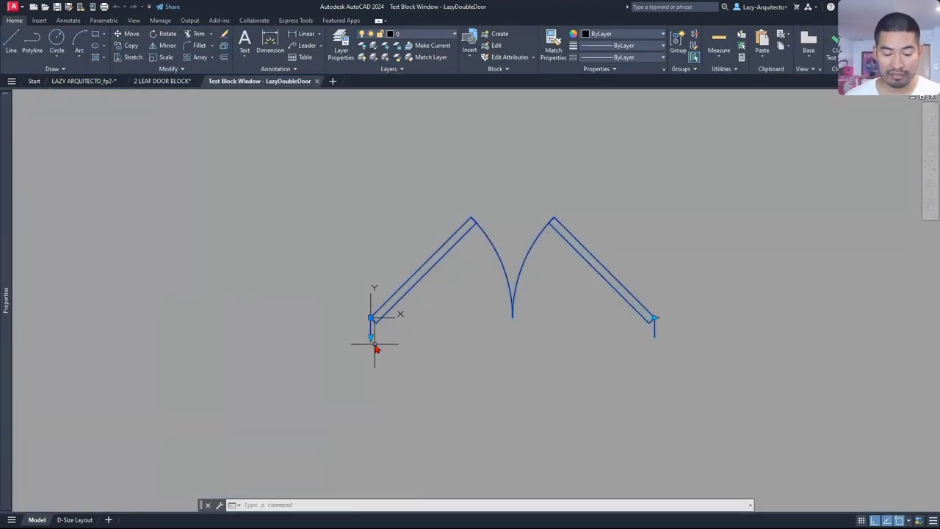
{"action": "left_click", "coordinate": [371, 338]}
{"action": "left_click", "coordinate": [364, 393]}
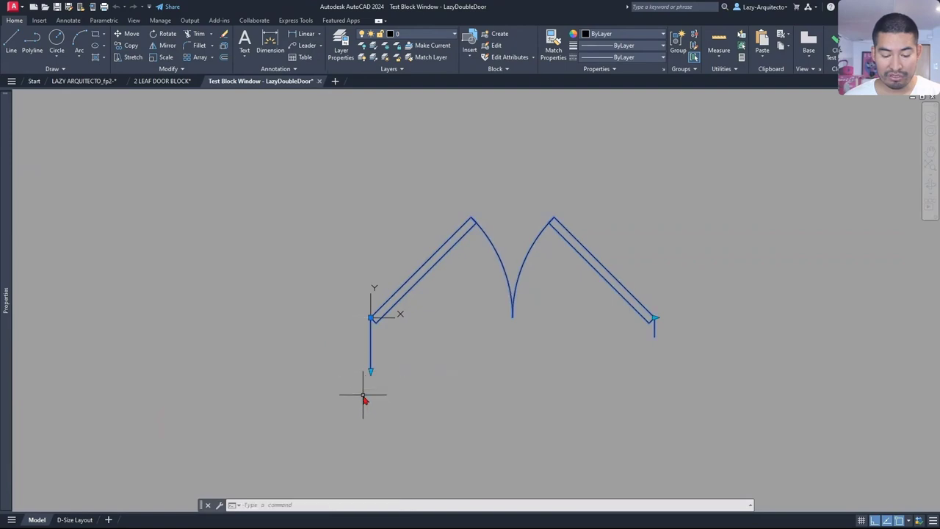
{"action": "left_click", "coordinate": [374, 376]}
{"action": "left_click", "coordinate": [407, 380]}
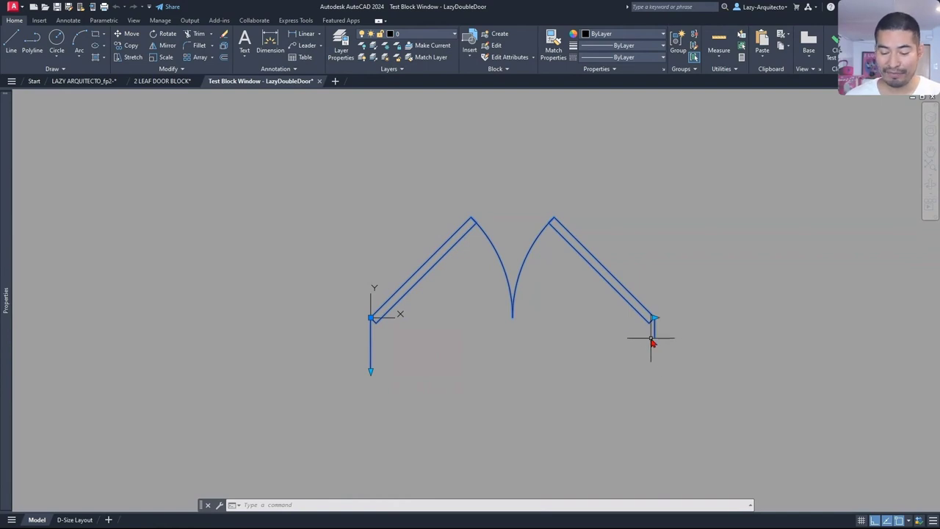
{"action": "left_click", "coordinate": [372, 373]}
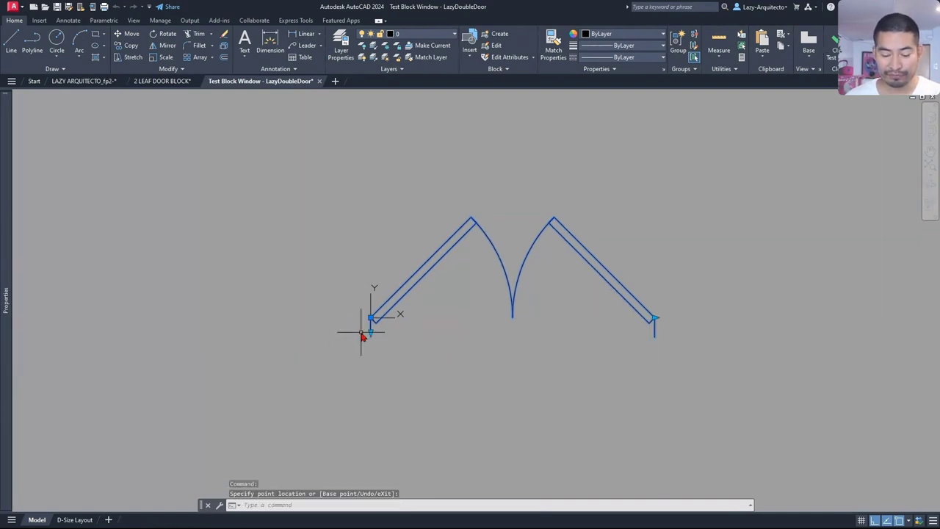
{"action": "left_click", "coordinate": [836, 48]}
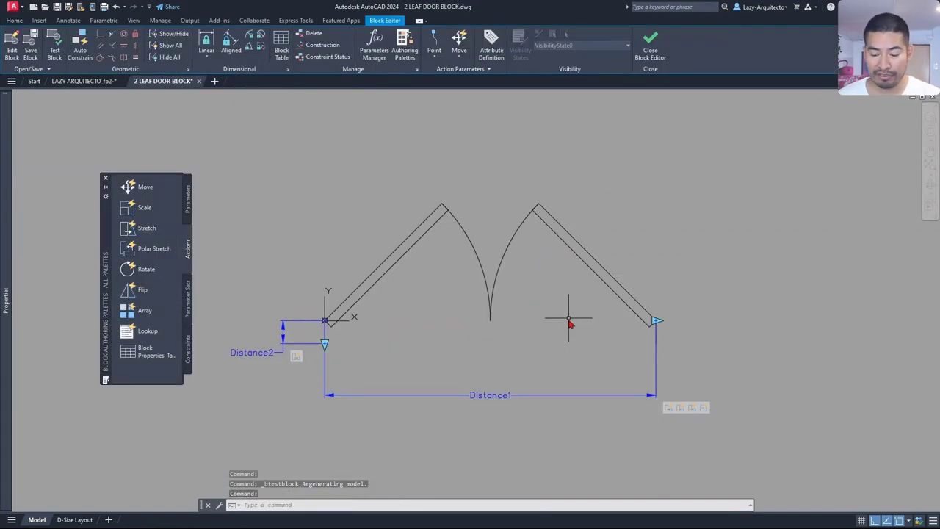
Modify the Distance2 stretch action's selection set, keeping its existing frame, and add the right jamb line
{"action": "right_click", "coordinate": [299, 359]}
{"action": "mouse_move", "coordinate": [345, 381]}
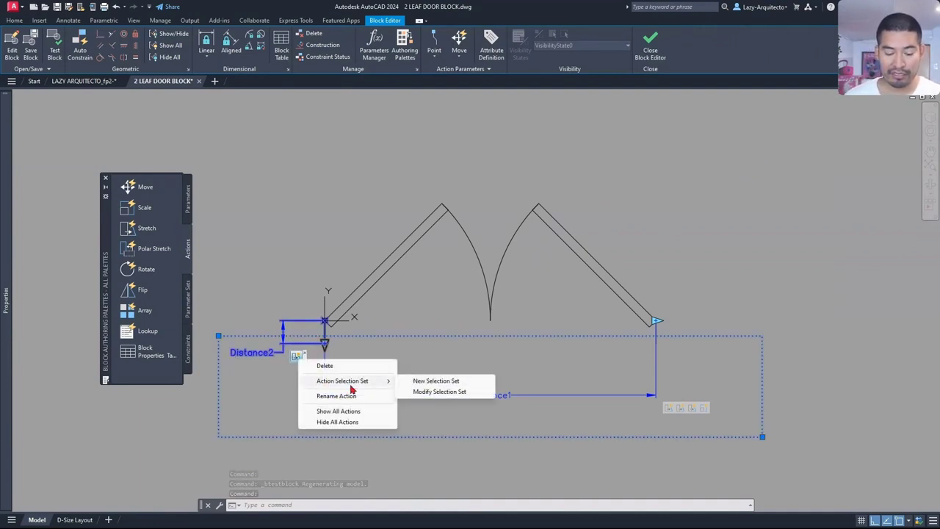
{"action": "left_click", "coordinate": [421, 392]}
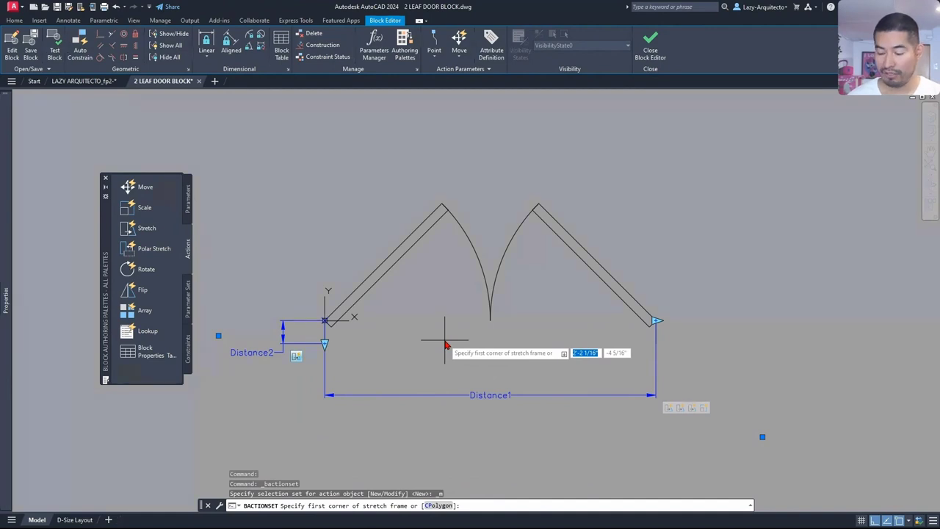
{"action": "key", "text": "Return"}
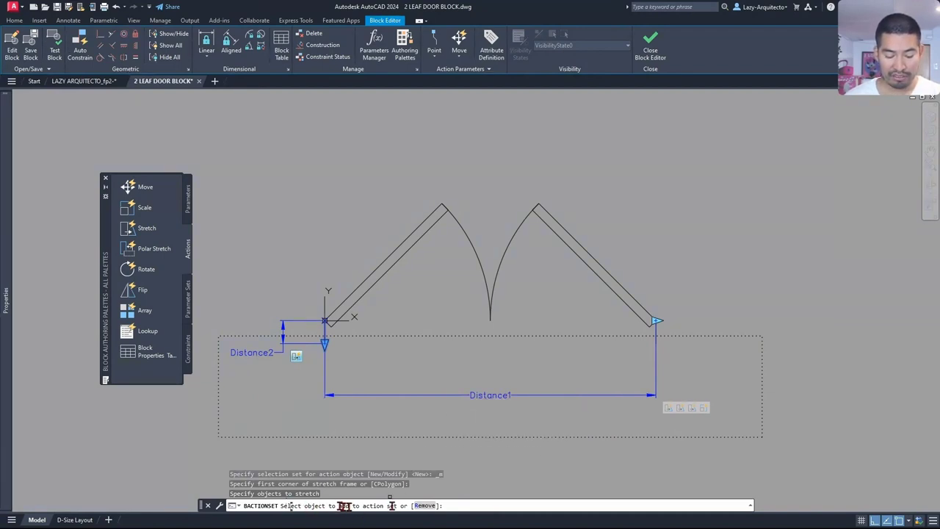
{"action": "scroll", "coordinate": [658, 340], "scroll_direction": "up", "scroll_amount": 3}
{"action": "left_click", "coordinate": [663, 338]}
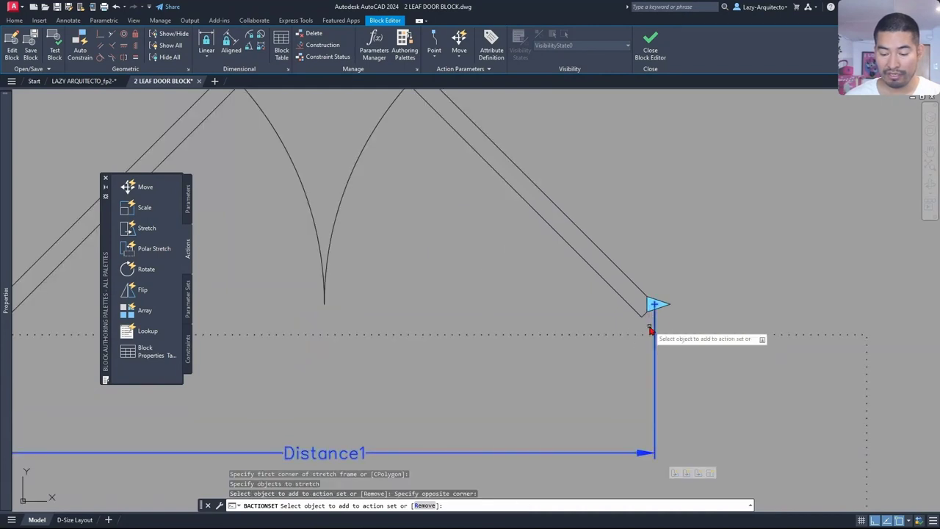
Try to take the Distance1 parameter out of the stretch action's selection set, and finish modifying the set
{"action": "scroll", "coordinate": [639, 345], "scroll_direction": "down", "scroll_amount": 4}
{"action": "left_click", "coordinate": [599, 390]}
{"action": "left_click", "coordinate": [580, 386]}
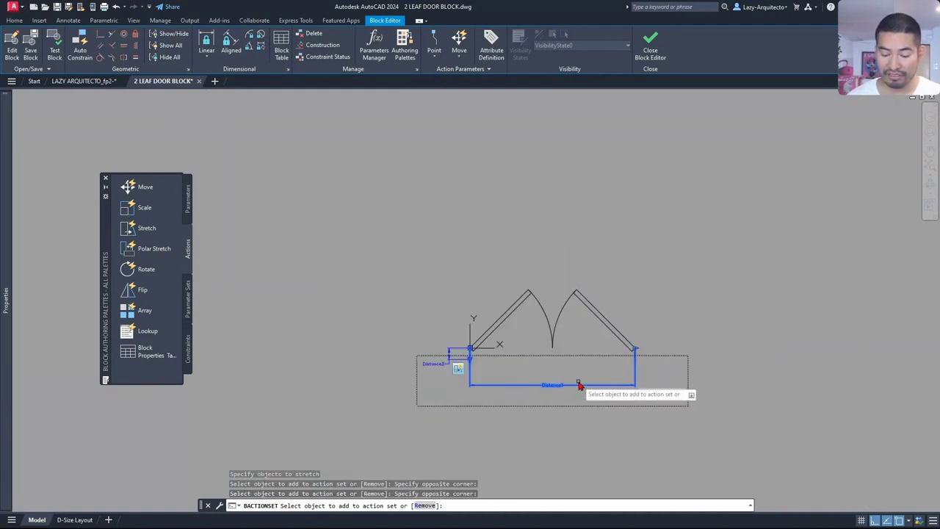
{"action": "left_click", "coordinate": [570, 400]}
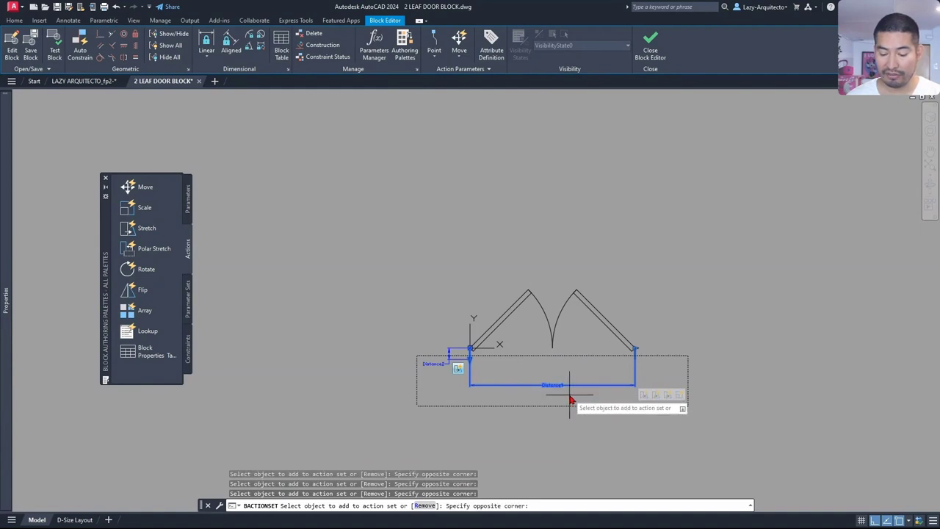
{"action": "left_click", "coordinate": [553, 381]}
{"action": "left_click", "coordinate": [551, 386]}
{"action": "left_click", "coordinate": [558, 389]}
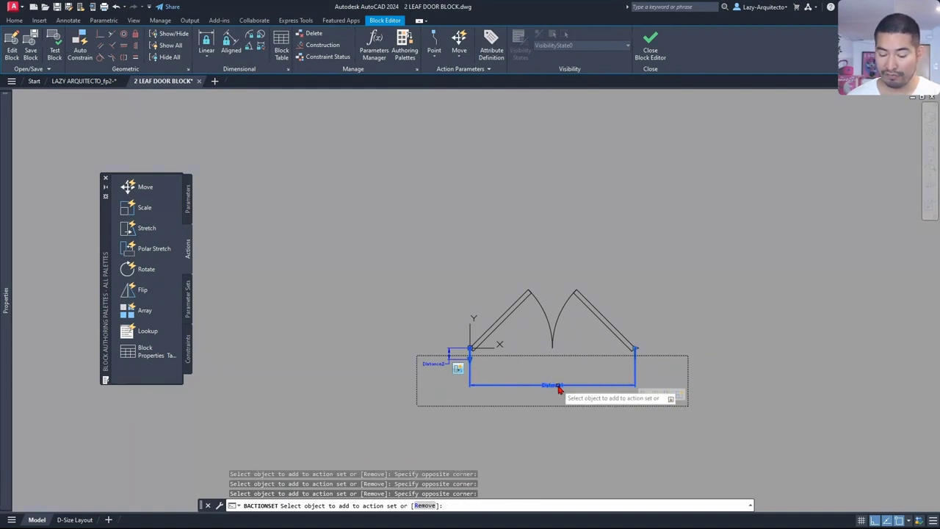
{"action": "key", "text": "Return"}
Test the block again by stretching the jamb grip downward to check both jamb lines, and close the test window
{"action": "left_click", "coordinate": [54, 50]}
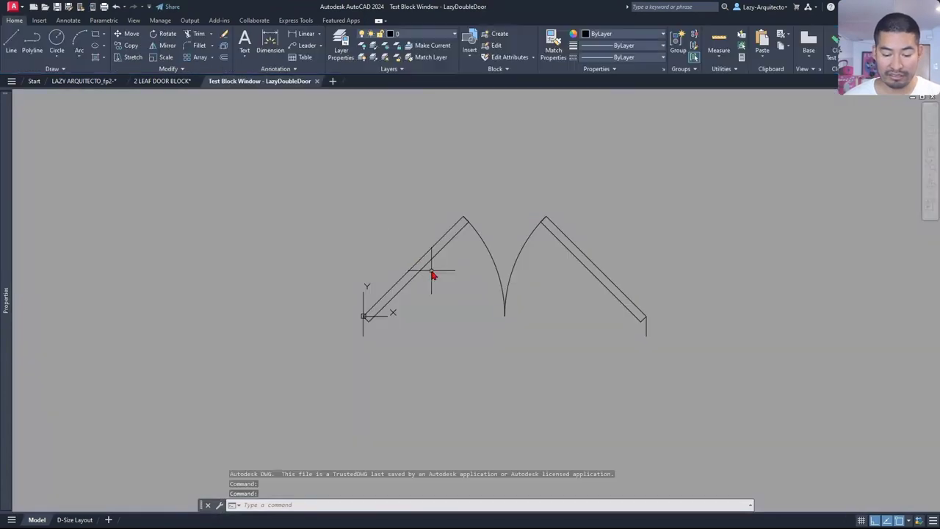
{"action": "left_click", "coordinate": [433, 274]}
{"action": "left_click", "coordinate": [646, 318]}
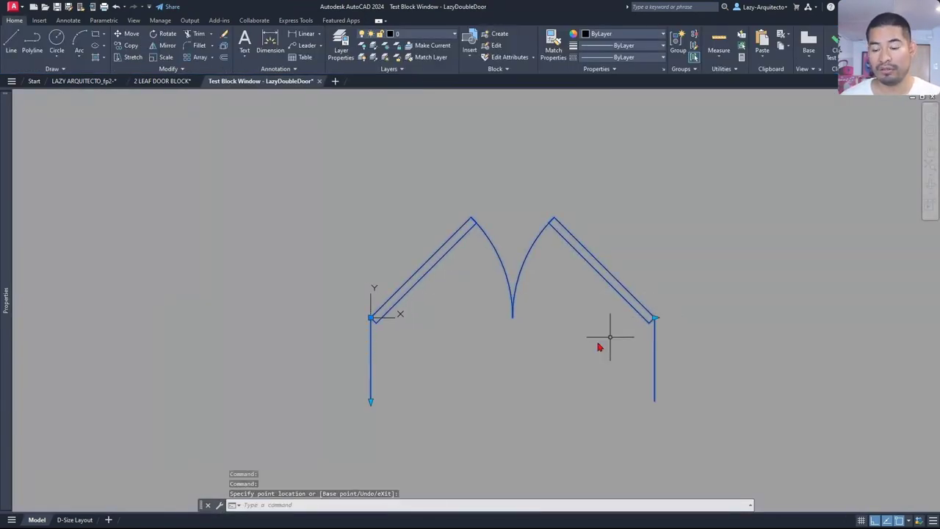
{"action": "left_click", "coordinate": [342, 346]}
{"action": "left_click", "coordinate": [318, 80]}
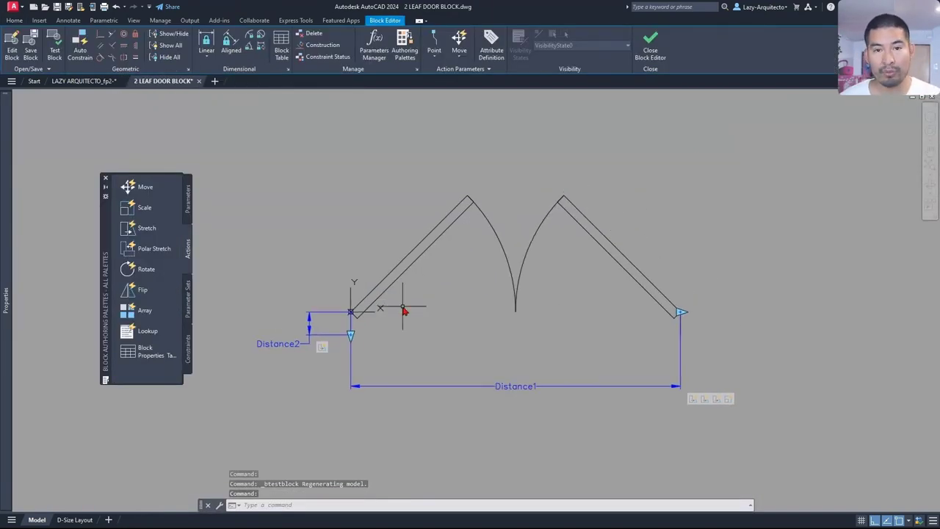
Draw a 6'-0" by 5" rectangle from the left jamb's upper end to the right jamb's lower end
{"action": "right_click", "coordinate": [384, 343]}
{"action": "key", "text": "Escape"}
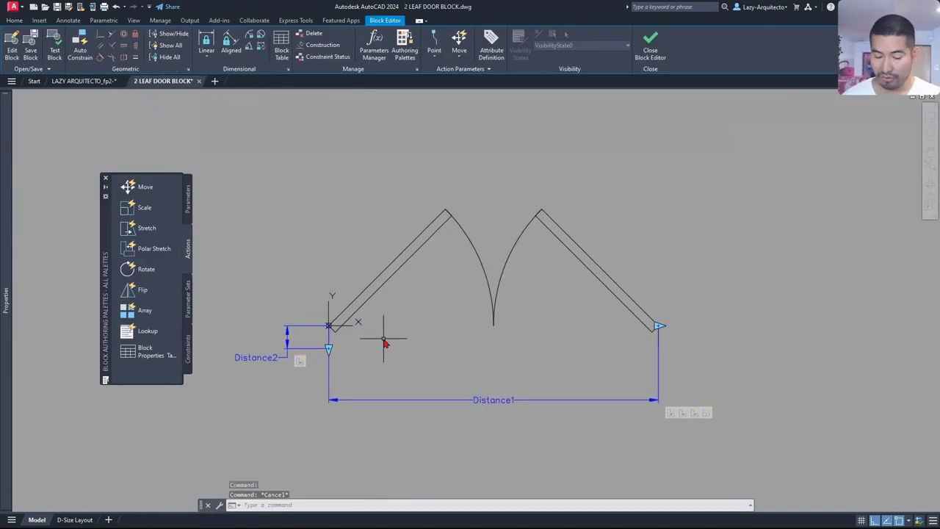
{"action": "type", "text": "REC"}
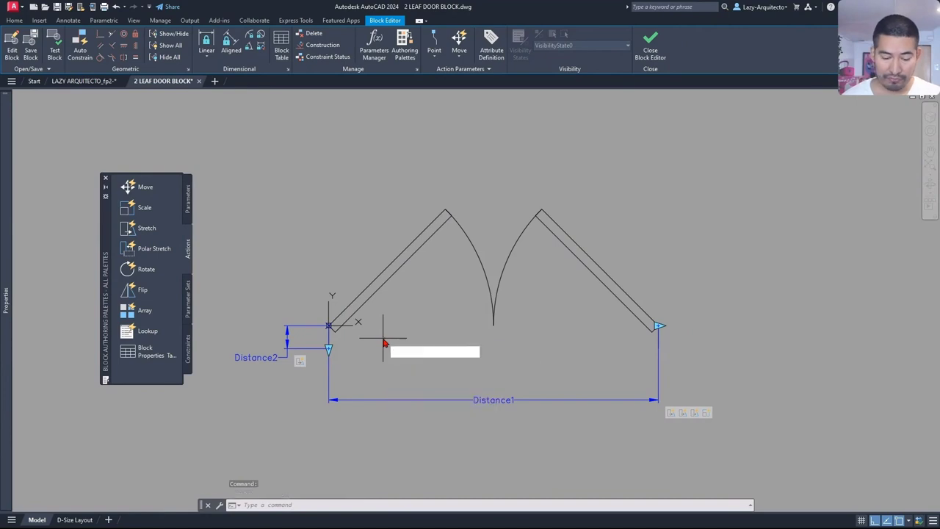
{"action": "key", "text": "Return"}
{"action": "scroll", "coordinate": [331, 332], "scroll_direction": "up", "scroll_amount": 3}
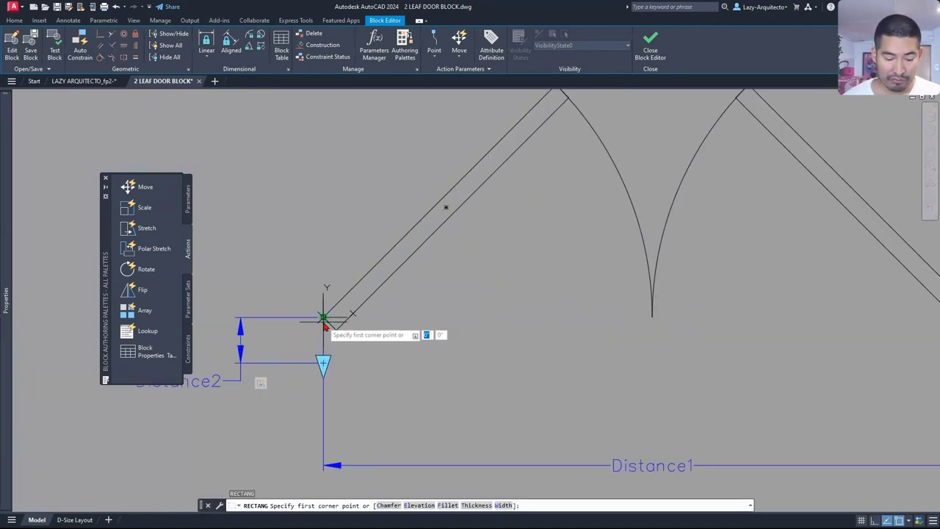
{"action": "left_click", "coordinate": [325, 319]}
{"action": "scroll", "coordinate": [422, 338], "scroll_direction": "down", "scroll_amount": 3}
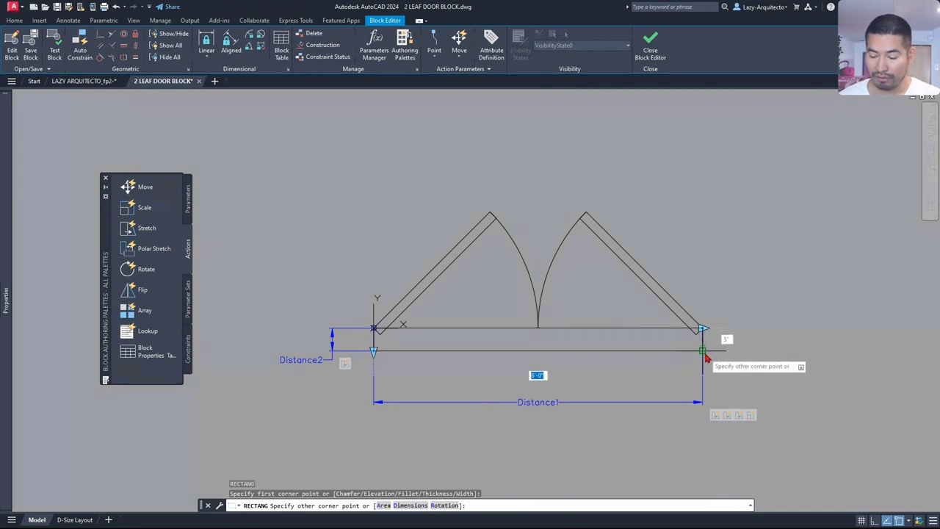
{"action": "left_click", "coordinate": [704, 351]}
{"action": "middle_click_drag", "start_coordinate": [457, 367], "coordinate": [406, 374]}
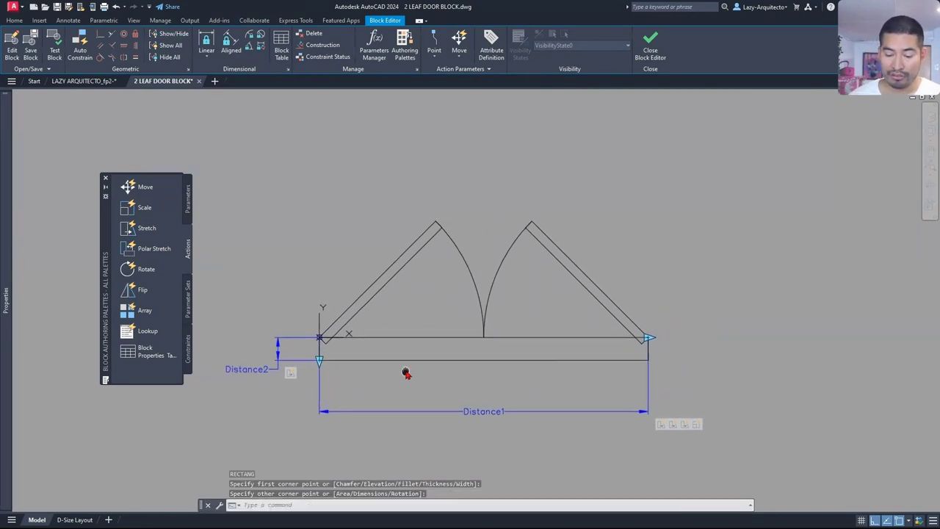
Create a wipeout from the opening rectangle's polyline and erase the original polyline
{"action": "type", "text": "WIPE"}
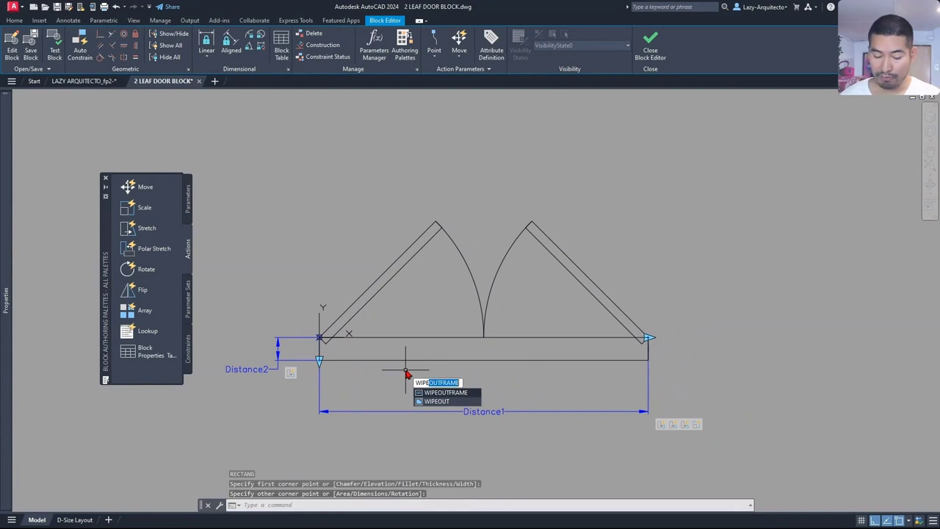
{"action": "key", "text": "Down"}
{"action": "key", "text": "Return"}
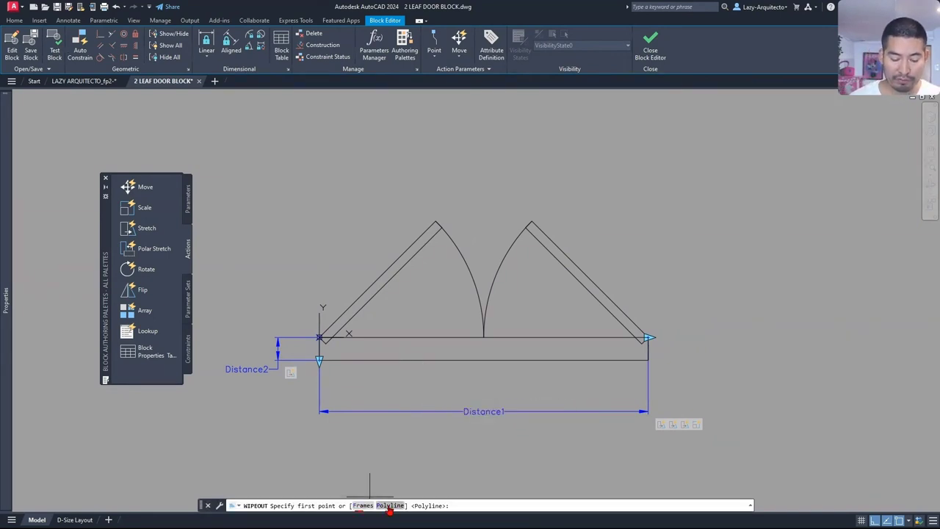
{"action": "left_click", "coordinate": [389, 507]}
{"action": "left_click", "coordinate": [441, 362]}
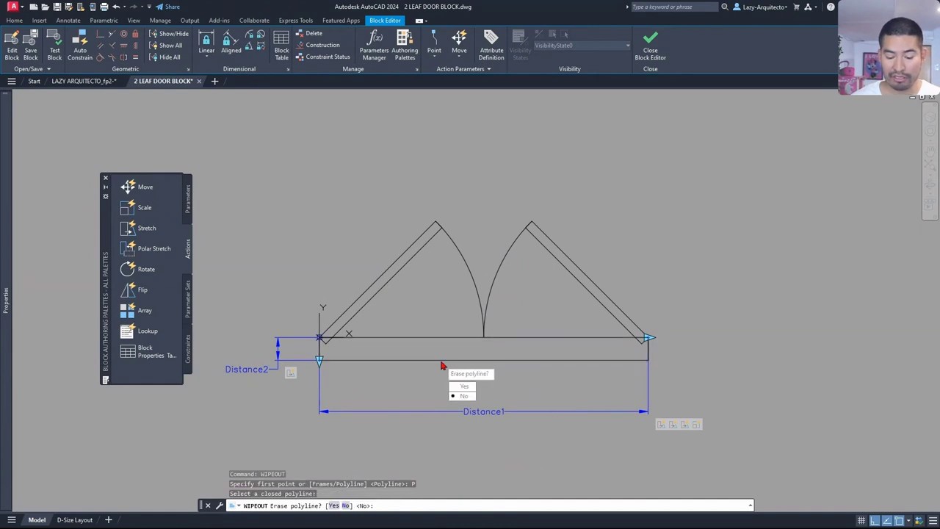
{"action": "left_click", "coordinate": [463, 387]}
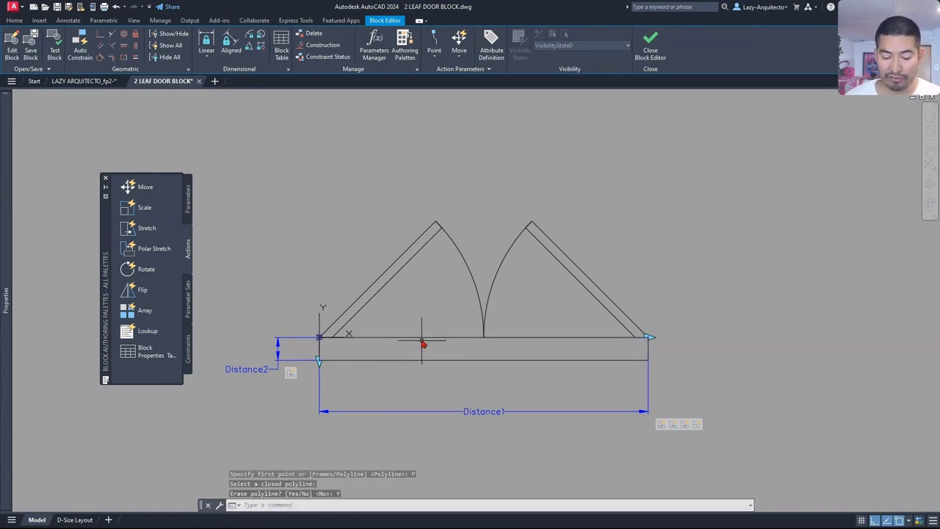
Send the wipeout to the back of the draw order, behind the door leaves and parameter grips
{"action": "mouse_move", "coordinate": [9, 166]}
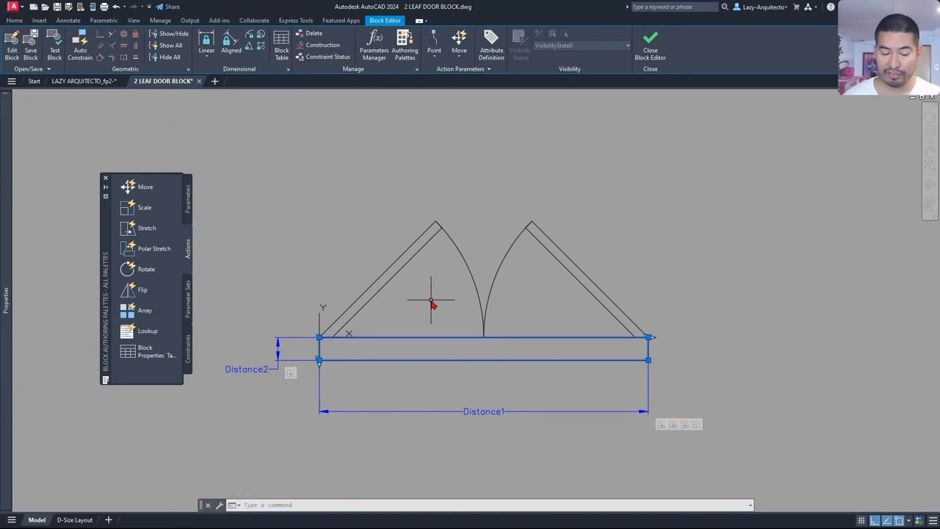
{"action": "key", "text": "Escape"}
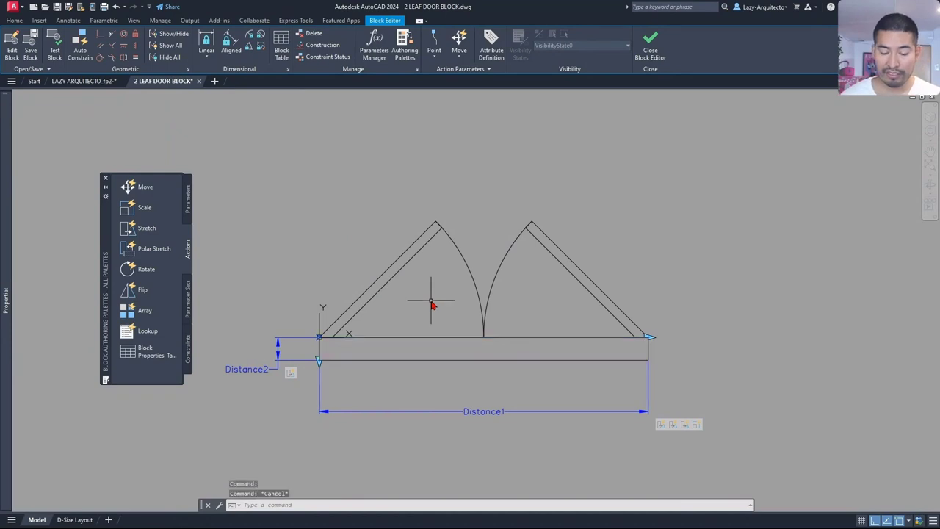
{"action": "left_click", "coordinate": [407, 340]}
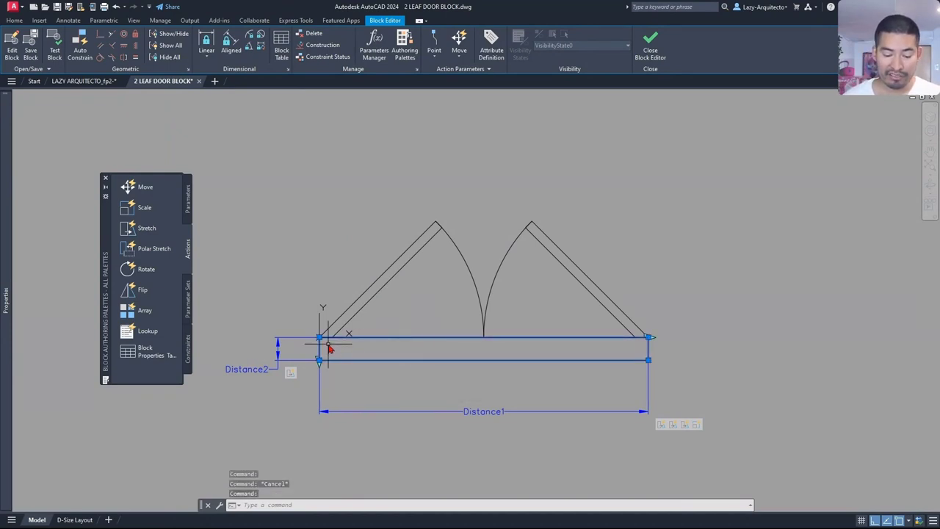
{"action": "scroll", "coordinate": [327, 340], "scroll_direction": "up", "scroll_amount": 3}
{"action": "scroll", "coordinate": [337, 345], "scroll_direction": "down", "scroll_amount": 3}
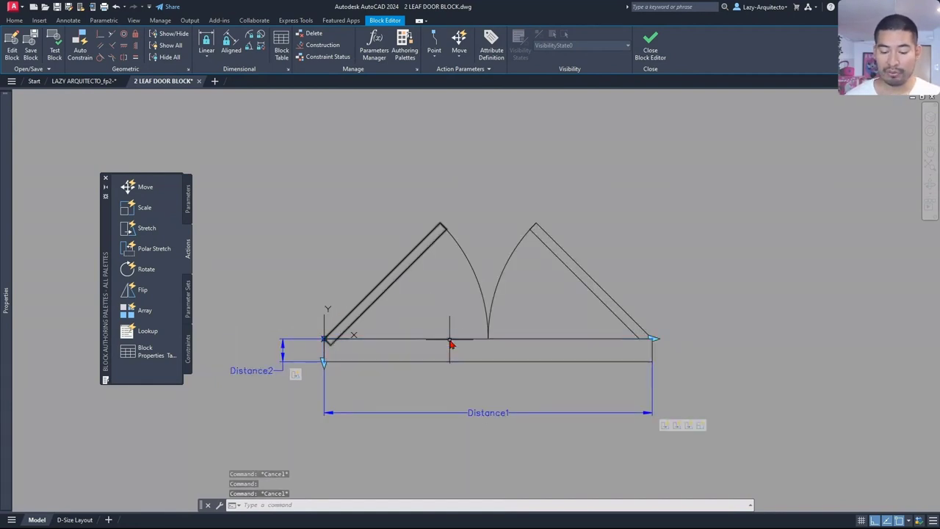
{"action": "type", "text": "DR"}
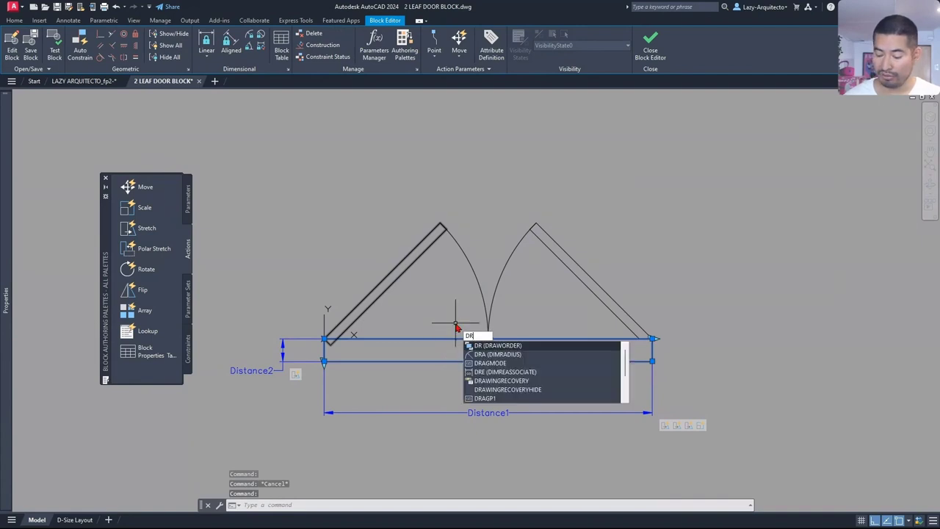
{"action": "key", "text": "Return"}
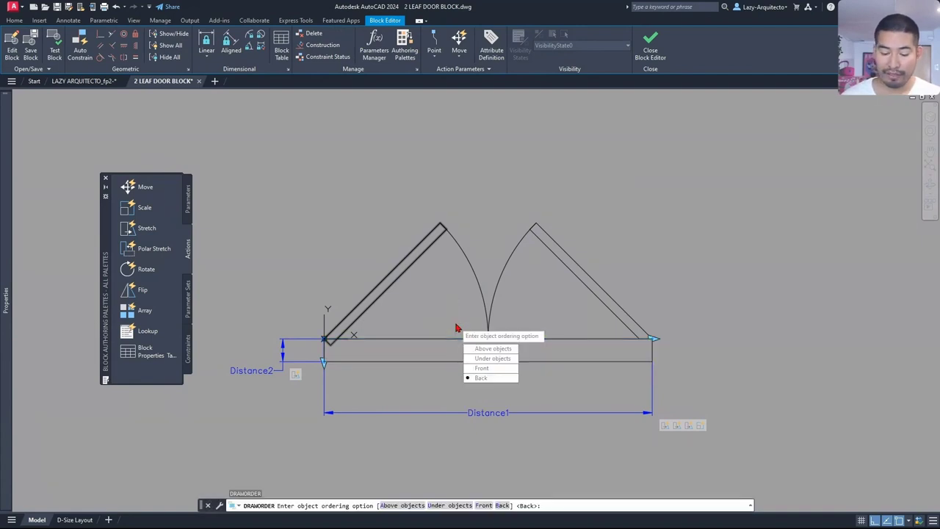
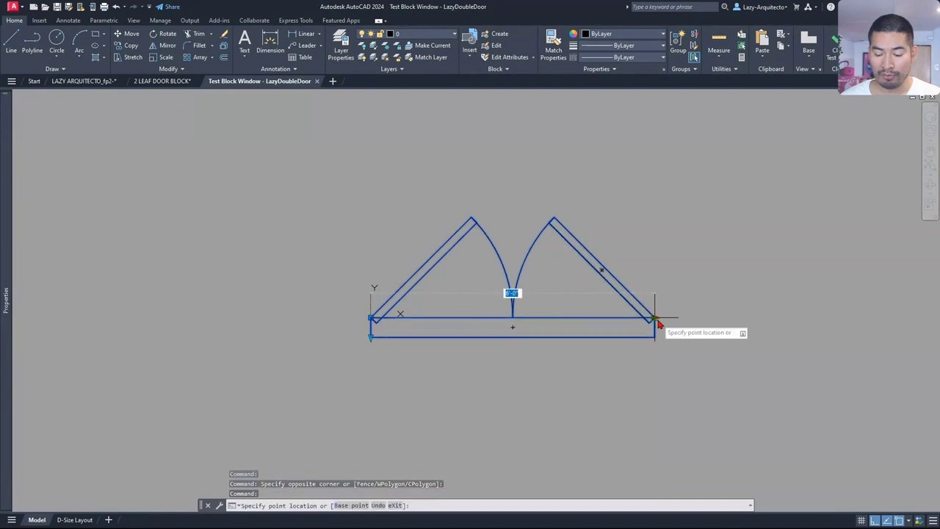
Test the block by stretching its width to the right and its jambs downward, and close the test window
{"action": "left_click", "coordinate": [654, 318]}
{"action": "left_click", "coordinate": [733, 321]}
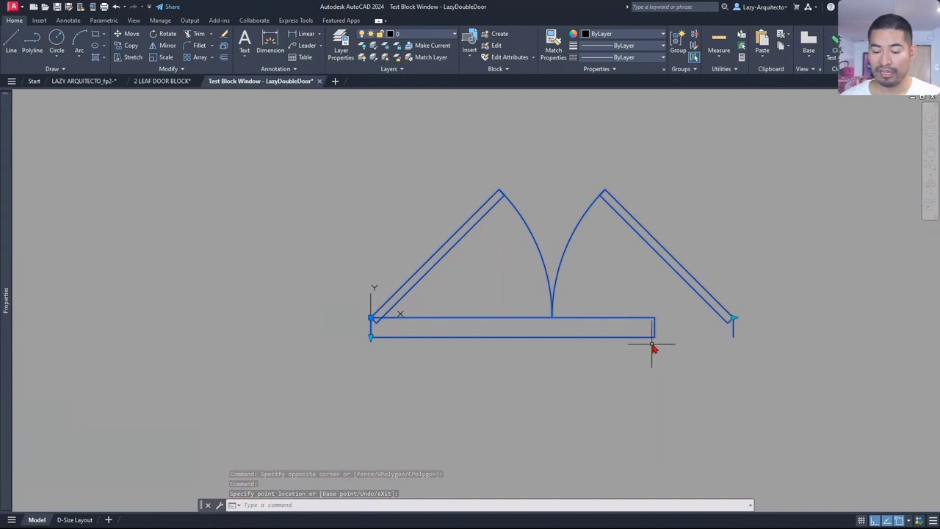
{"action": "left_click", "coordinate": [375, 338]}
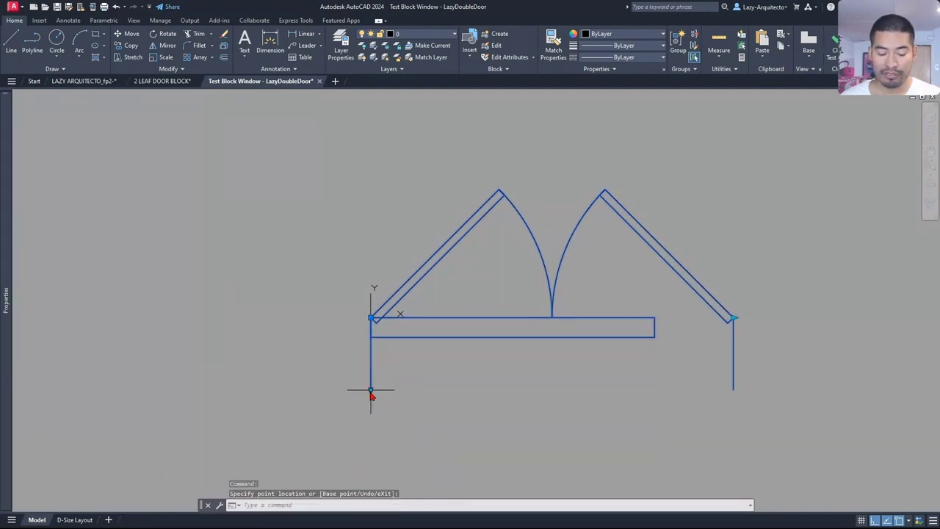
{"action": "left_click", "coordinate": [370, 390]}
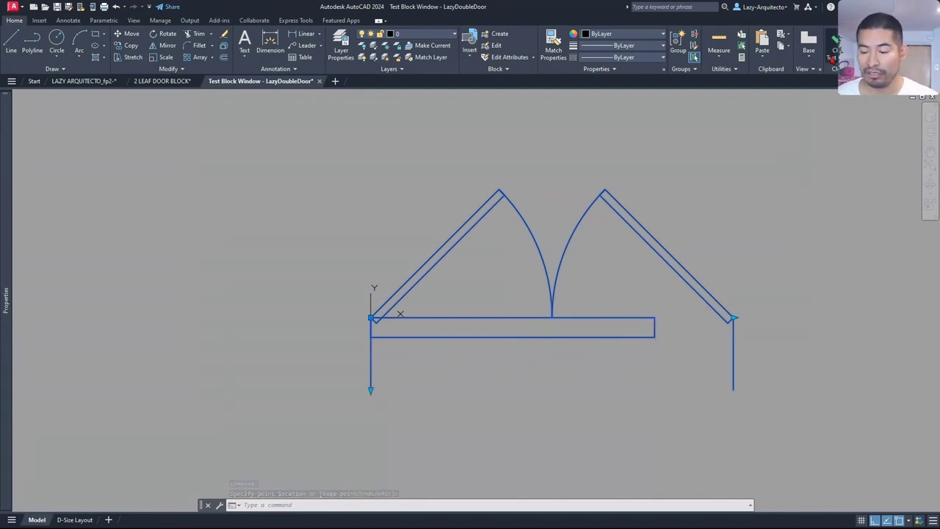
{"action": "left_click", "coordinate": [835, 45]}
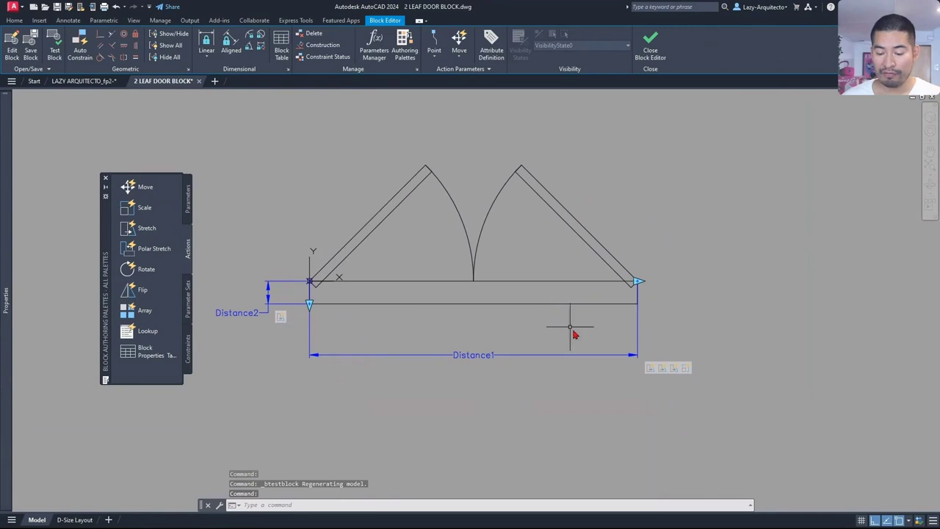
Modify the Distance2 stretch action's selection set, keeping its existing frame, and add the wipeout
{"action": "mouse_move", "coordinate": [280, 317]}
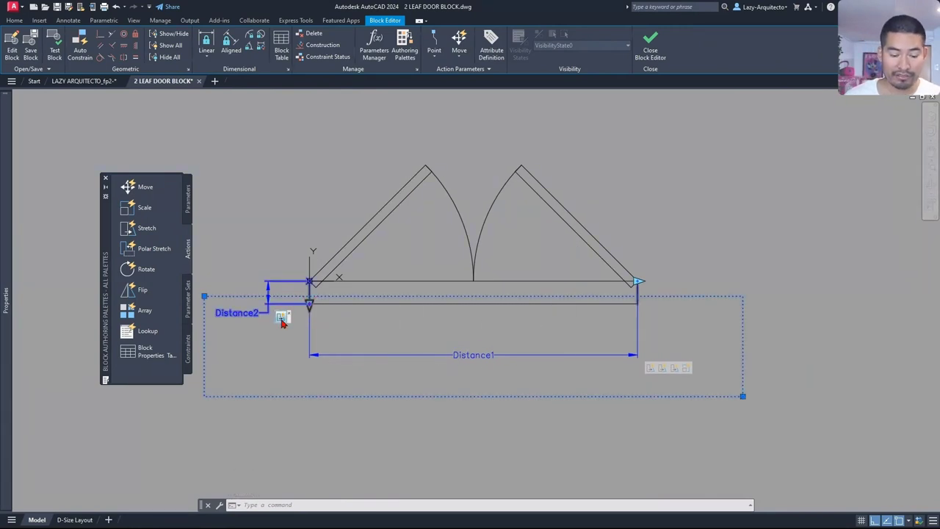
{"action": "right_click", "coordinate": [282, 320]}
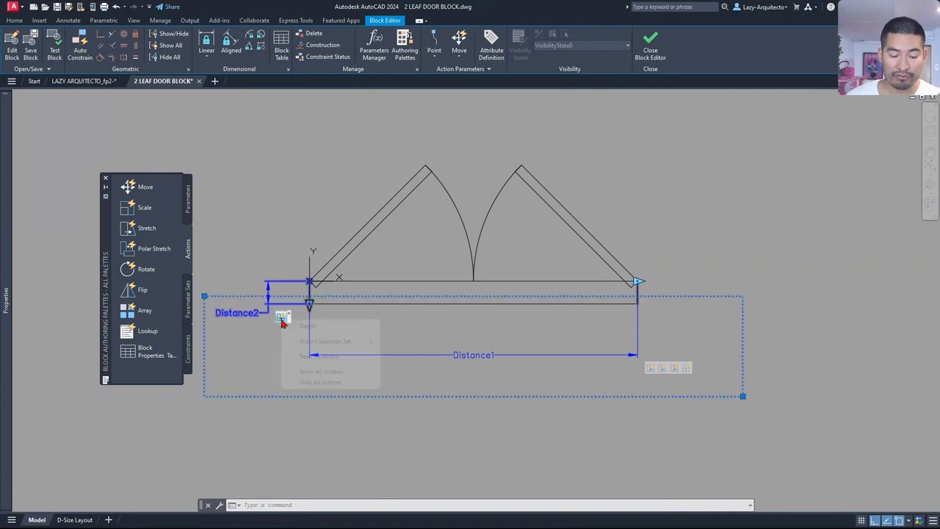
{"action": "mouse_move", "coordinate": [310, 343]}
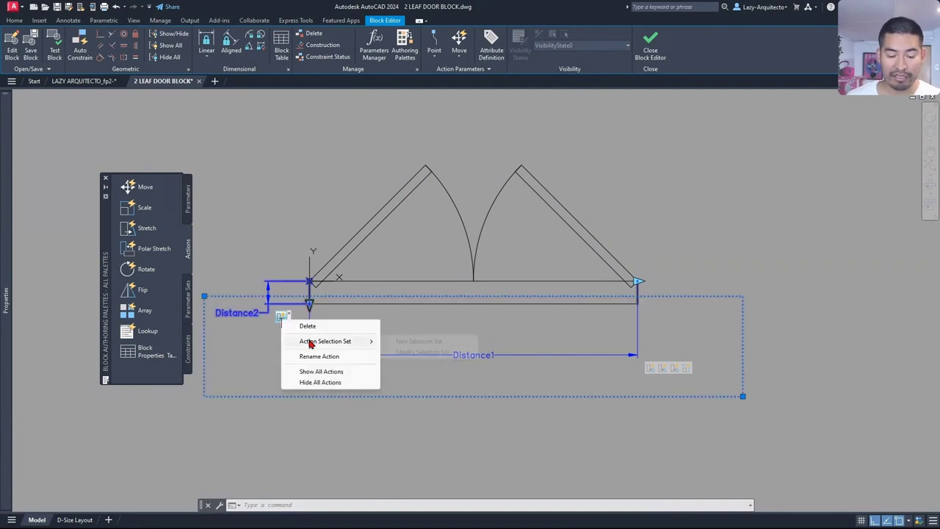
{"action": "left_click", "coordinate": [404, 351]}
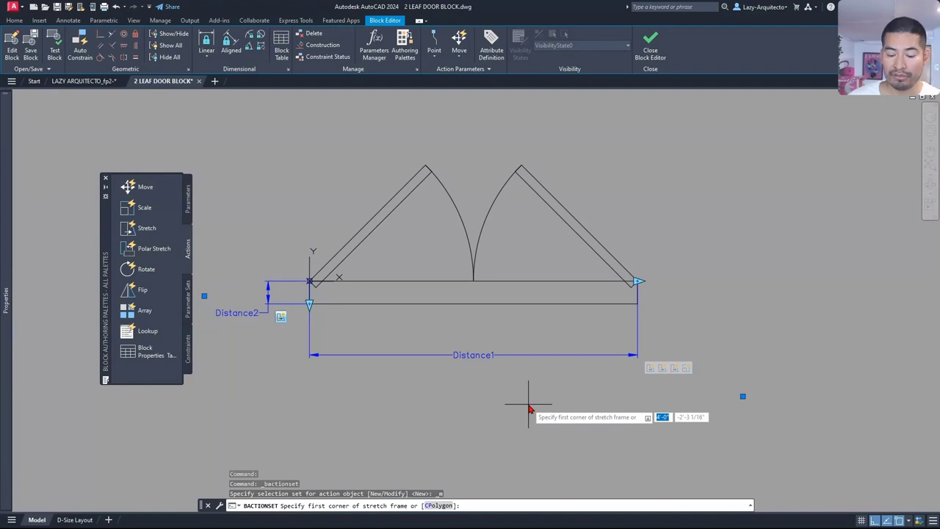
{"action": "key", "text": "Return"}
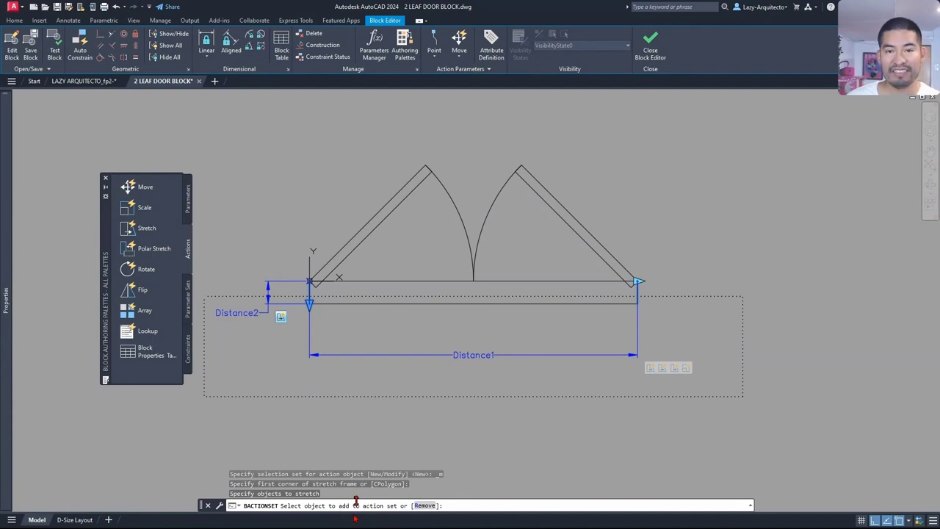
{"action": "left_click", "coordinate": [398, 302]}
{"action": "key", "text": "Return"}
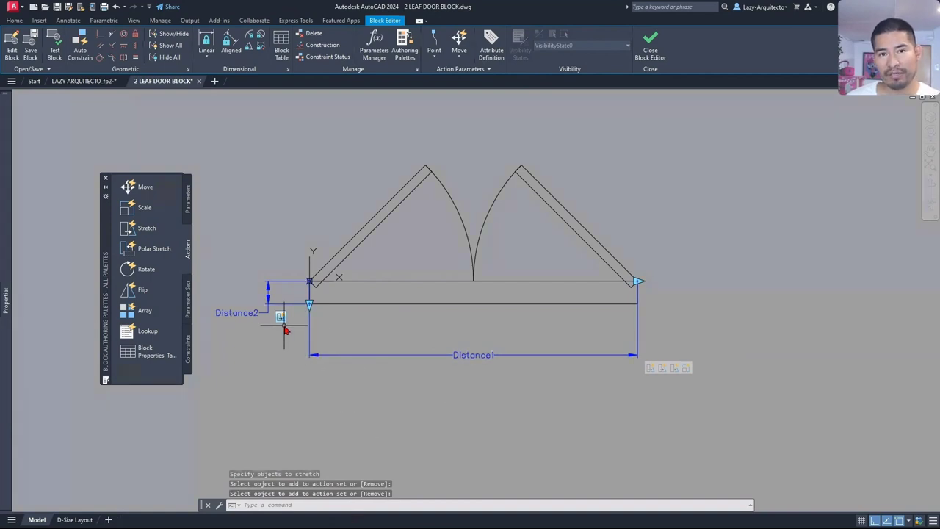
Add the wipeout to the selection set of Distance1's right-leaf stretch action, keeping its existing frame
{"action": "right_click", "coordinate": [651, 368]}
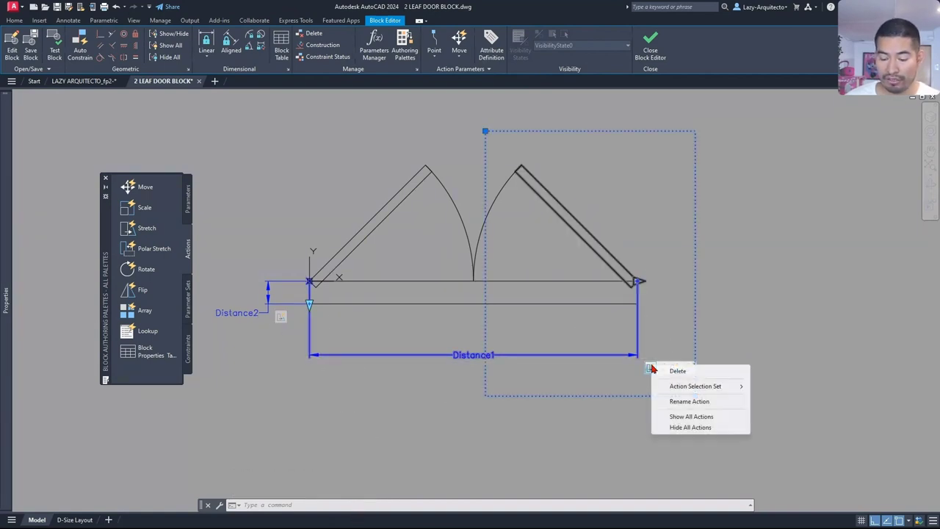
{"action": "mouse_move", "coordinate": [676, 386]}
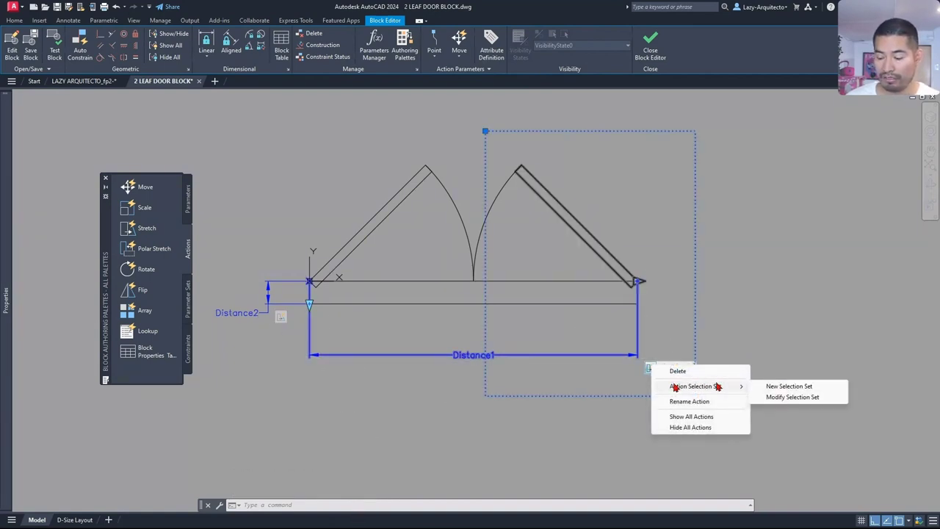
{"action": "left_click", "coordinate": [783, 398]}
{"action": "key", "text": "Return"}
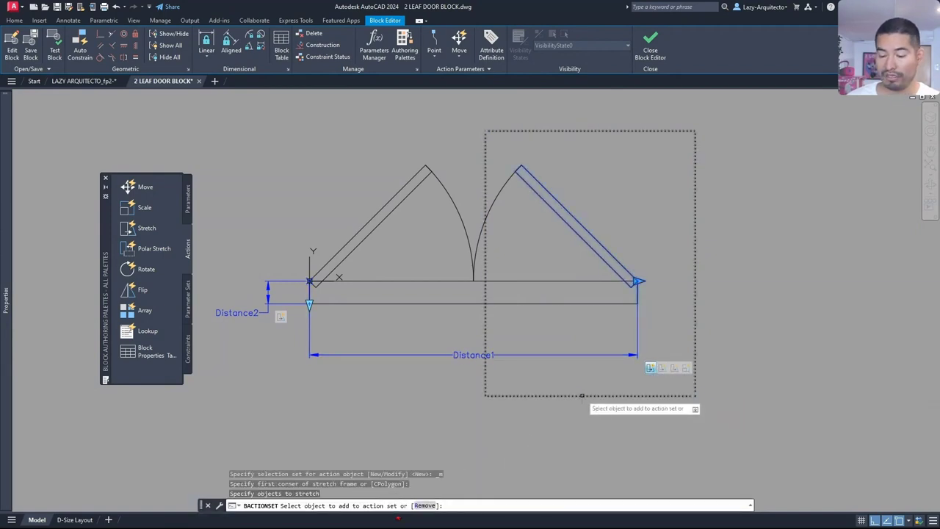
{"action": "left_click", "coordinate": [614, 305]}
{"action": "key", "text": "Return"}
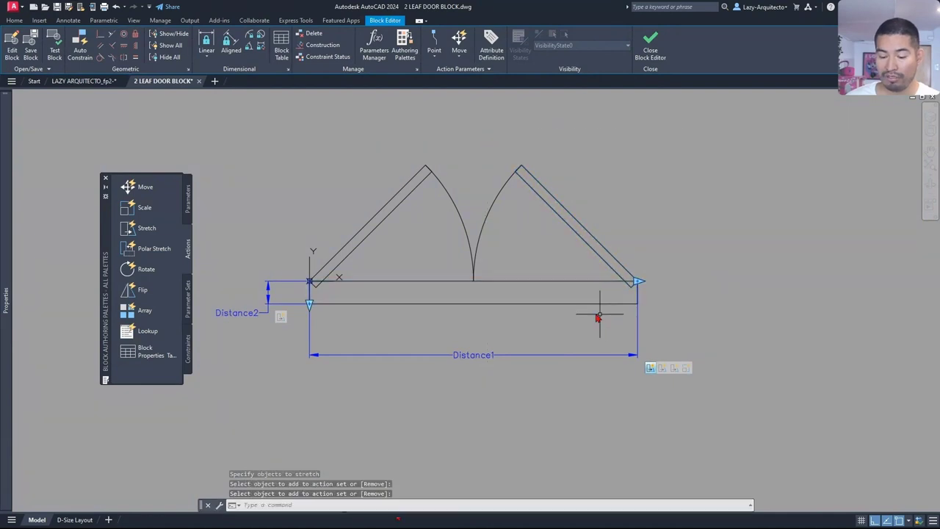
Retest the block by widening the opening and deepening the jambs to check the wipeout, and return to the block editor
{"action": "left_click", "coordinate": [54, 48]}
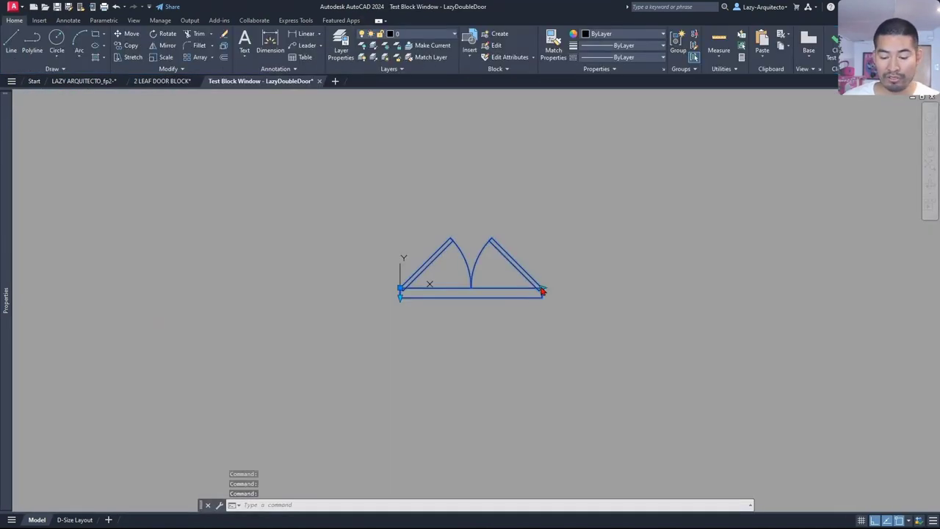
{"action": "left_click", "coordinate": [542, 291]}
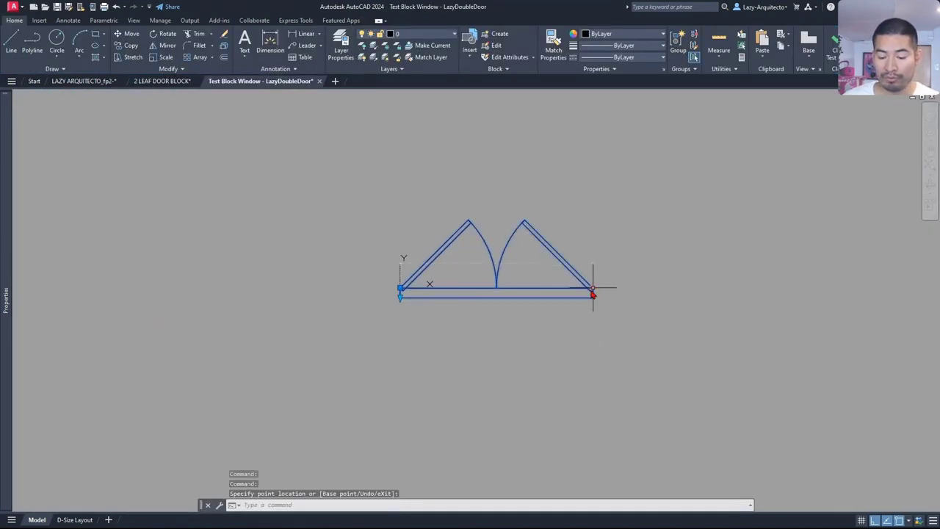
{"action": "left_click", "coordinate": [592, 292]}
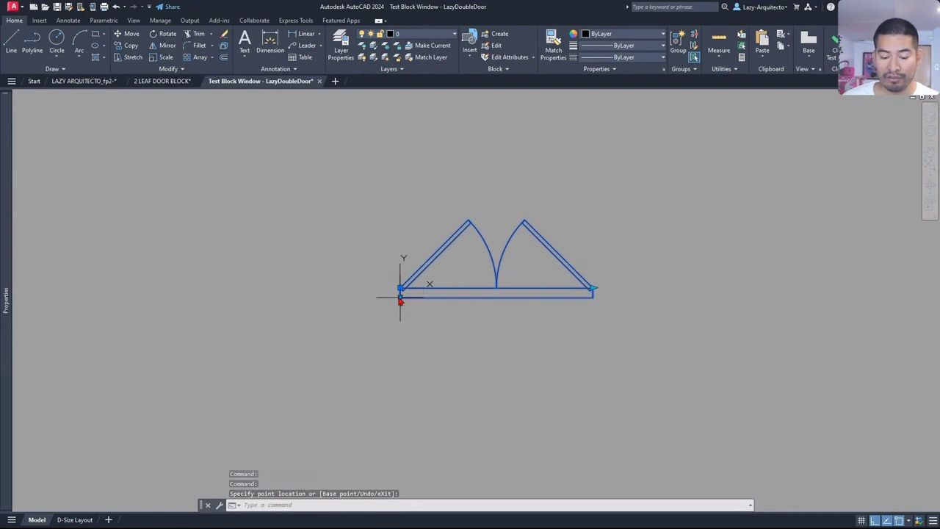
{"action": "left_click", "coordinate": [400, 318]}
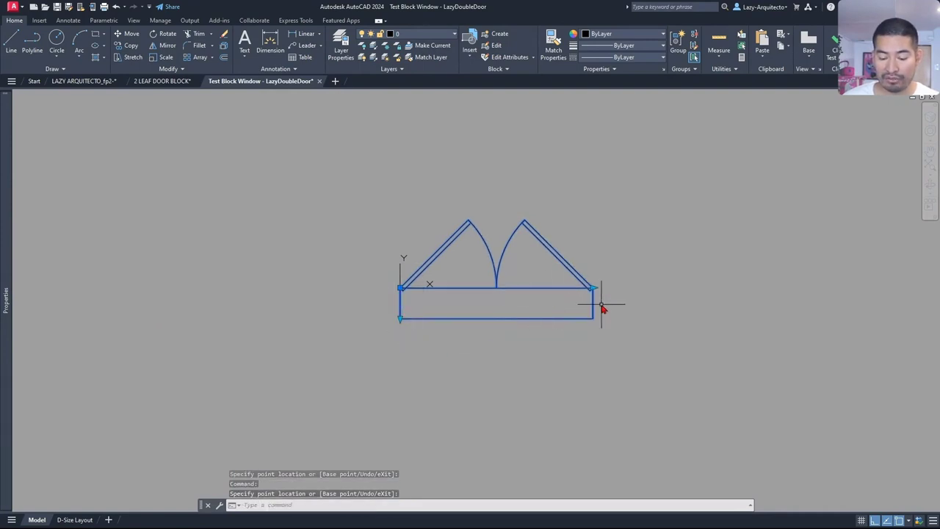
{"action": "left_click", "coordinate": [834, 46]}
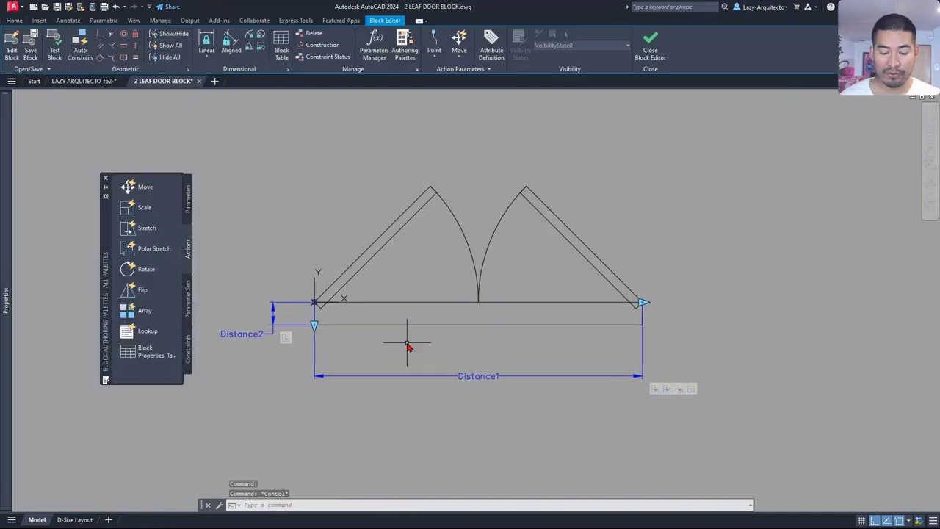
Select the wipeout and stretch its upper-left corner upward by .5
{"action": "left_click", "coordinate": [382, 303]}
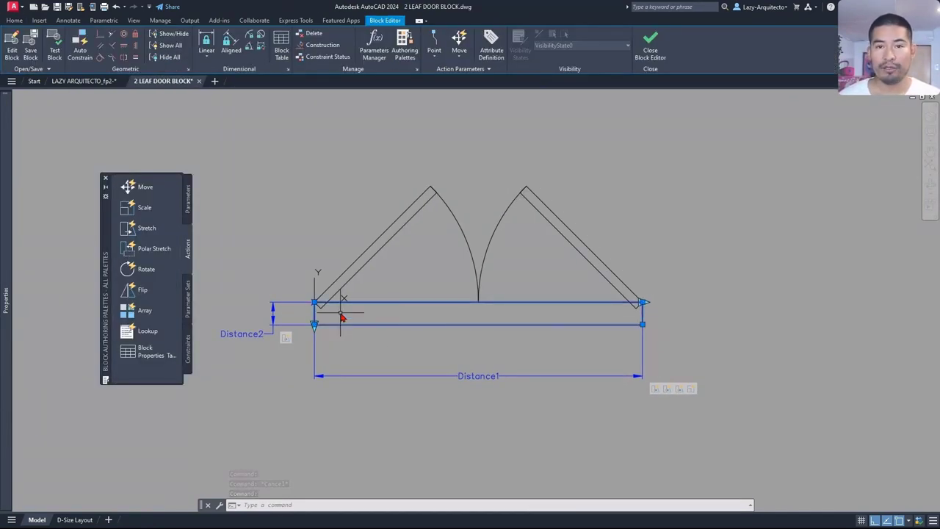
{"action": "scroll", "coordinate": [315, 304], "scroll_direction": "up", "scroll_amount": 5}
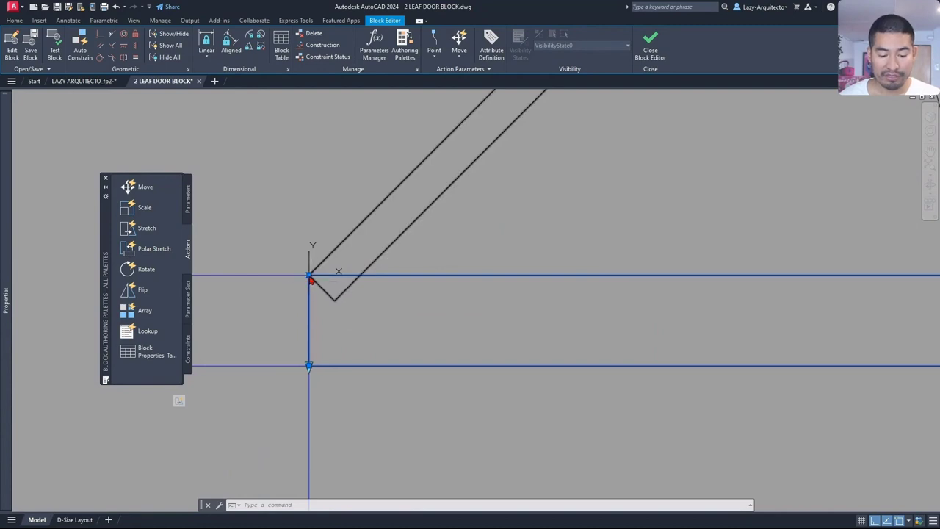
{"action": "left_click", "coordinate": [309, 276]}
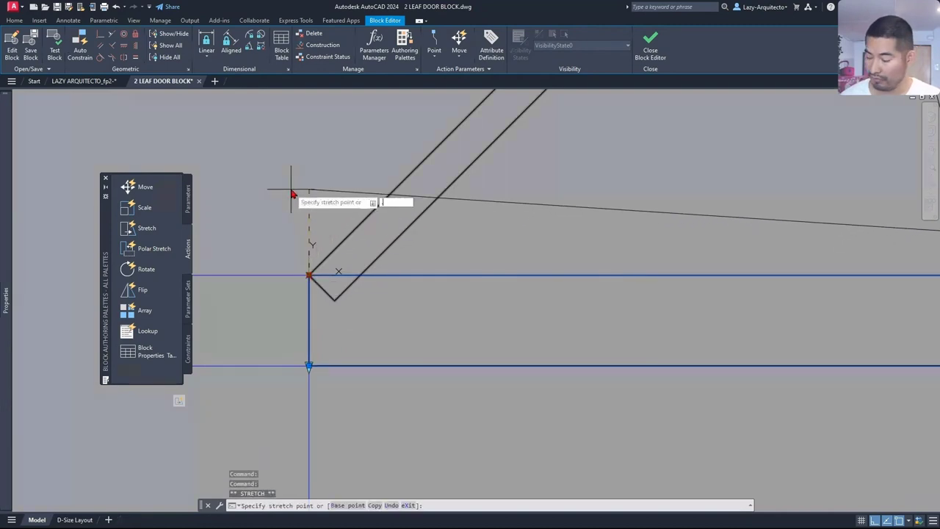
{"action": "type", "text": ".5"}
{"action": "key", "text": "Return"}
{"action": "scroll", "coordinate": [300, 206], "scroll_direction": "down", "scroll_amount": 3}
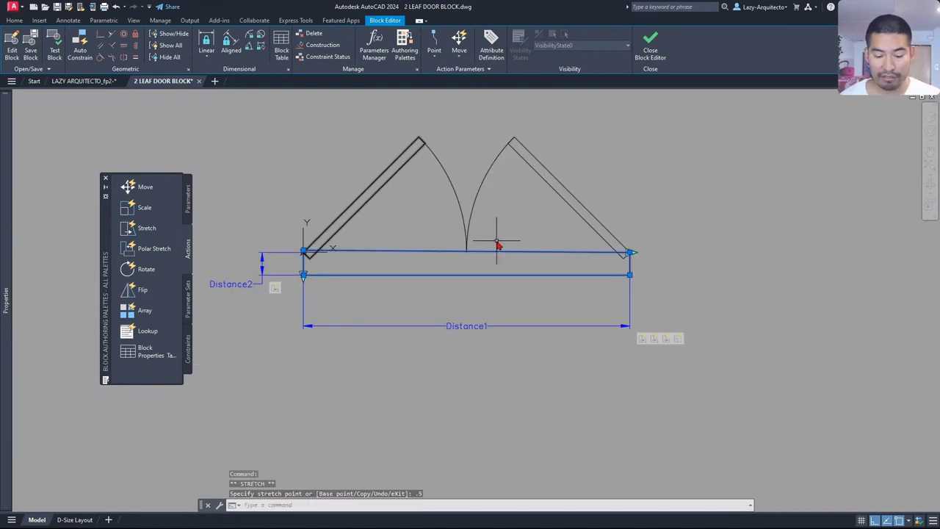
Stretch the wipeout's upper-right corner upward and both lower corners downward by .5 each, and deselect it
{"action": "left_click", "coordinate": [632, 251]}
{"action": "scroll", "coordinate": [623, 294], "scroll_direction": "up", "scroll_amount": 3}
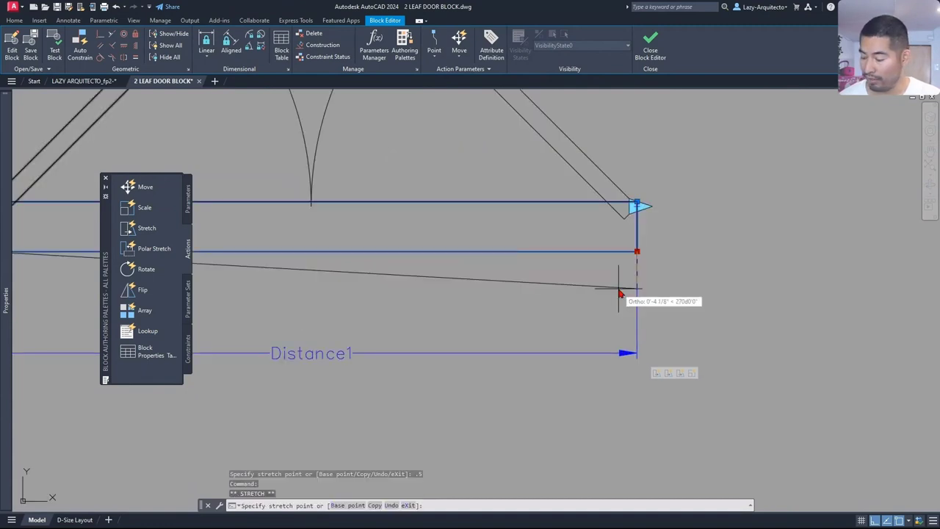
{"action": "type", "text": ".5"}
{"action": "key", "text": "Return"}
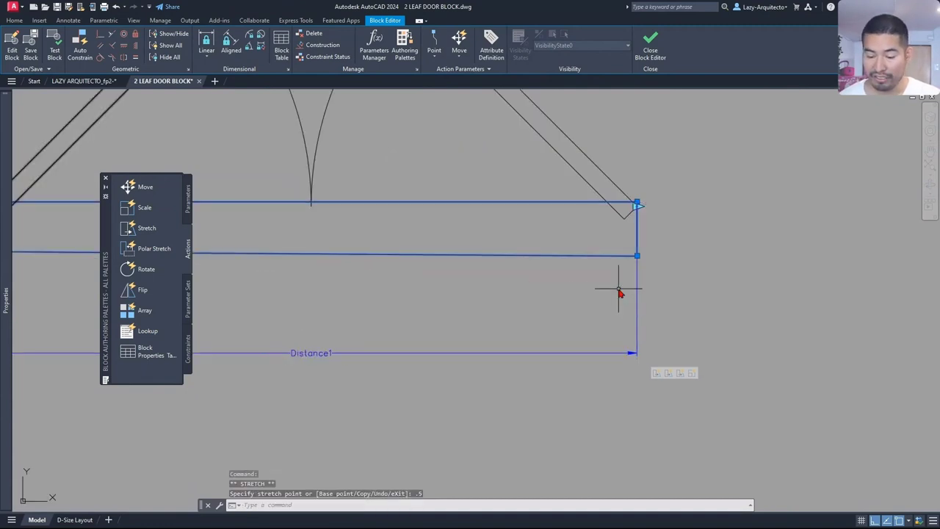
{"action": "scroll", "coordinate": [619, 288], "scroll_direction": "down", "scroll_amount": 3}
{"action": "scroll", "coordinate": [455, 276], "scroll_direction": "up", "scroll_amount": 3}
{"action": "left_click", "coordinate": [454, 274]}
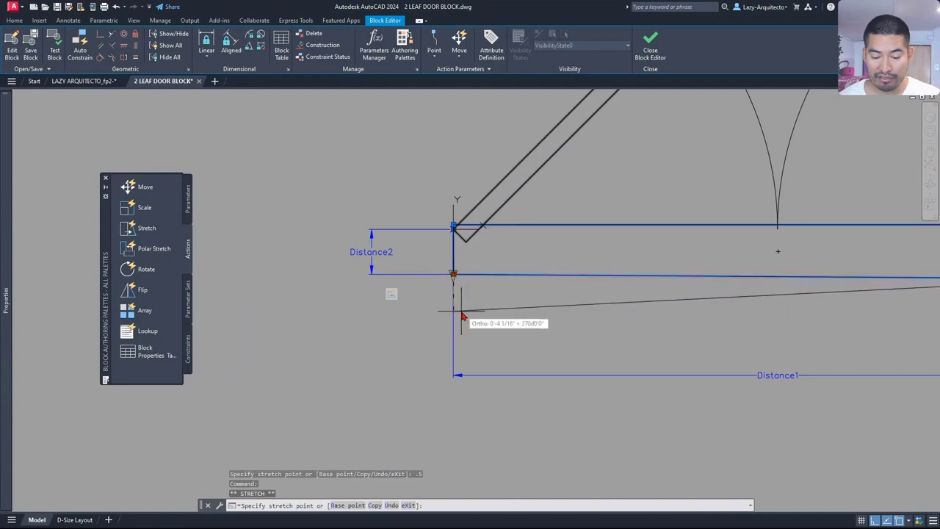
{"action": "type", "text": ".5"}
{"action": "key", "text": "Return"}
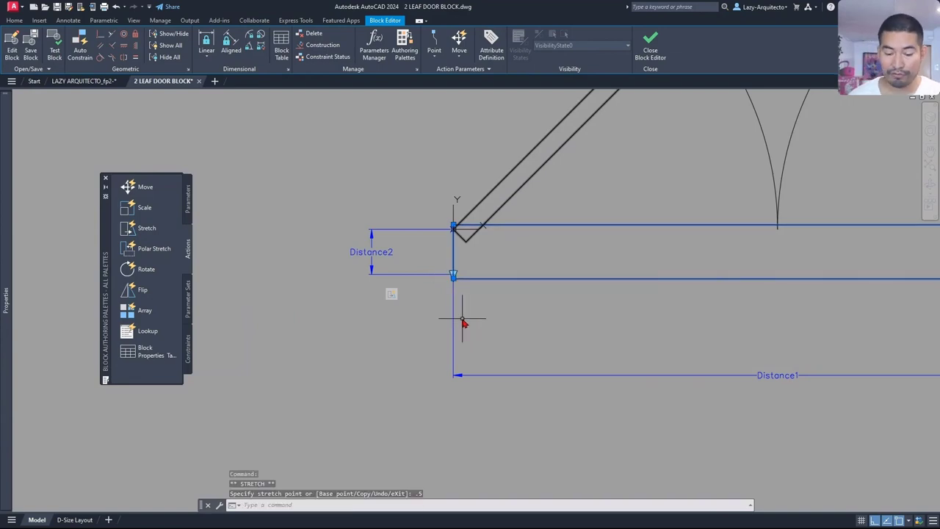
{"action": "scroll", "coordinate": [464, 316], "scroll_direction": "down", "scroll_amount": 2}
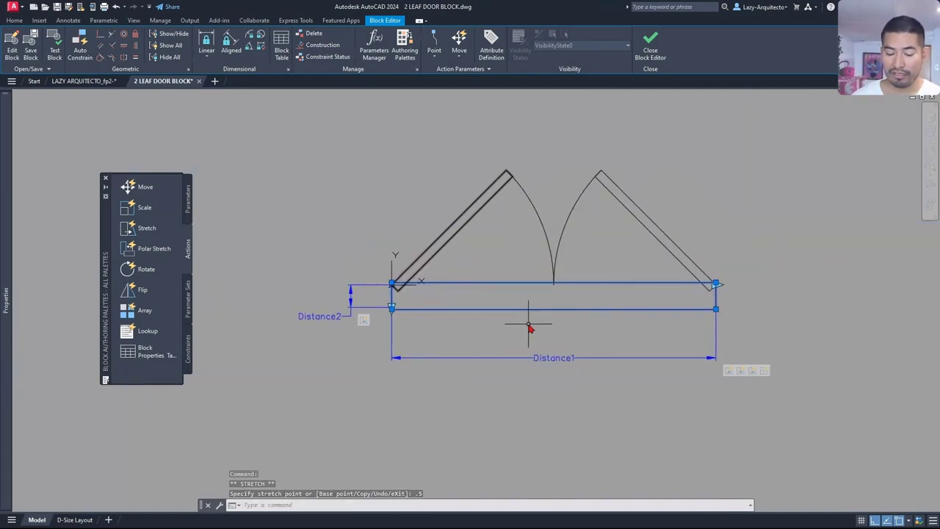
{"action": "key", "text": "Escape"}
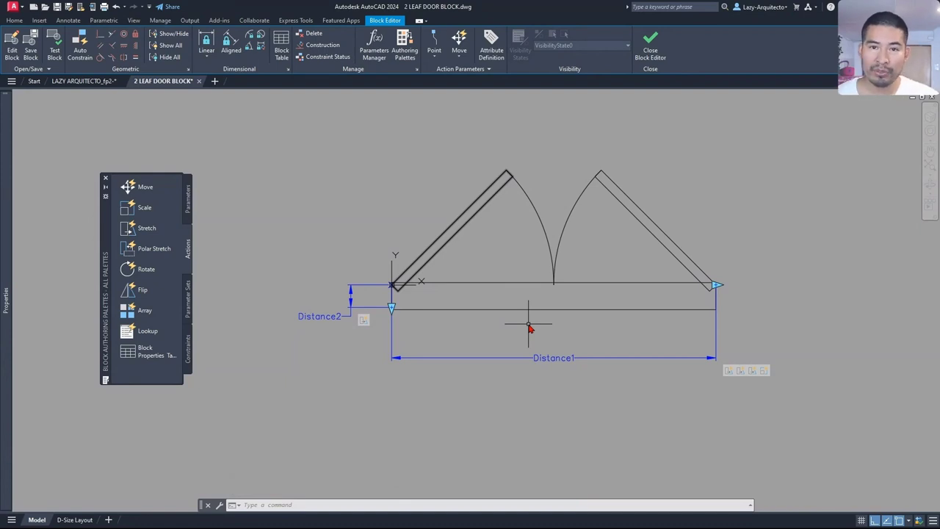
Hide the wipeout's outline by setting WIPEOUTFRAME to 0
{"action": "middle_click_drag", "start_coordinate": [529, 328], "coordinate": [430, 361]}
{"action": "key", "text": "Escape"}
{"action": "key", "text": "Escape"}
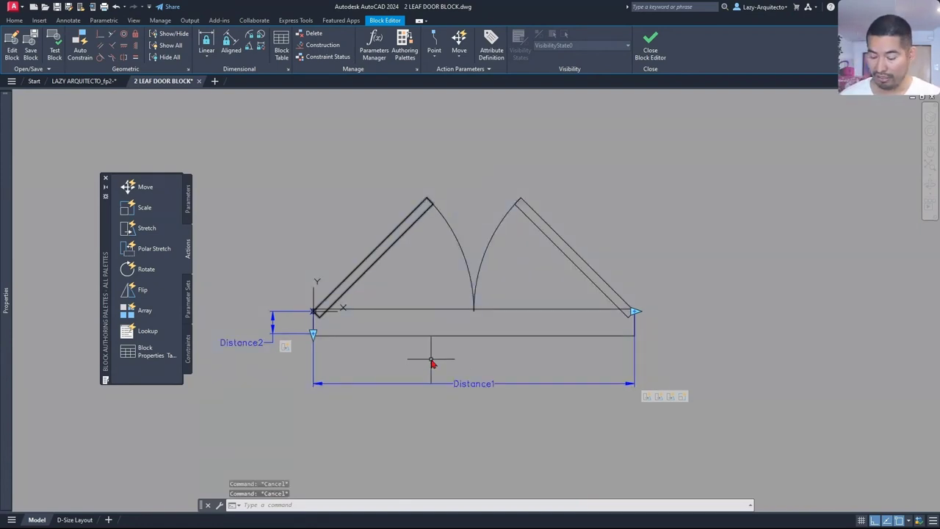
{"action": "type", "text": "WIPE"}
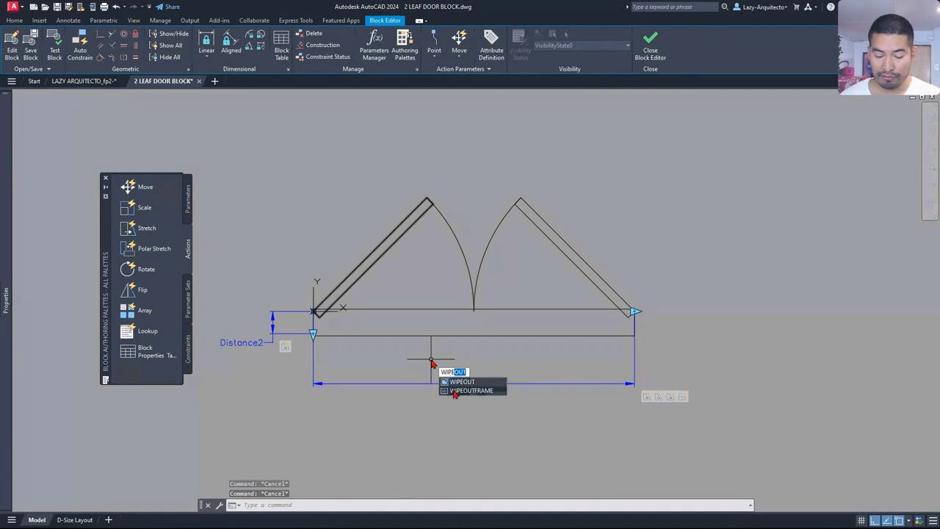
{"action": "left_click", "coordinate": [456, 391]}
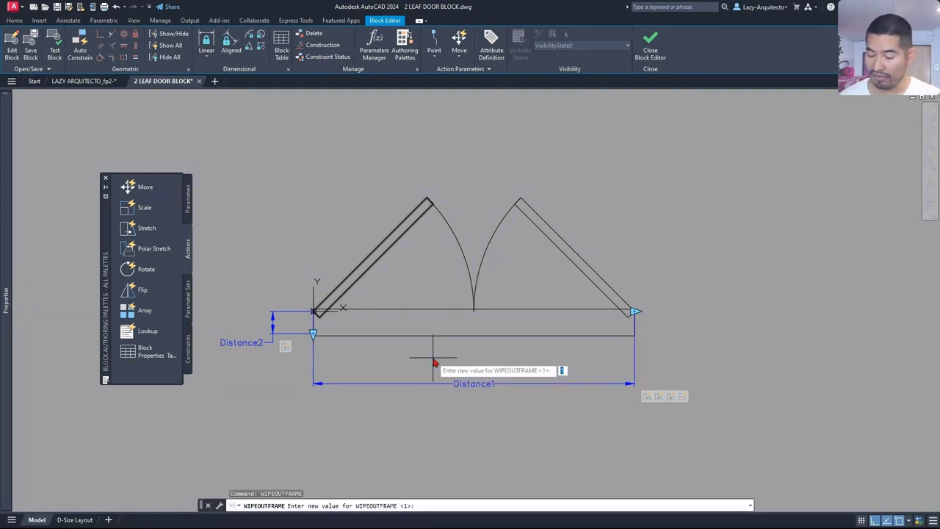
{"action": "type", "text": "0"}
{"action": "key", "text": "Return"}
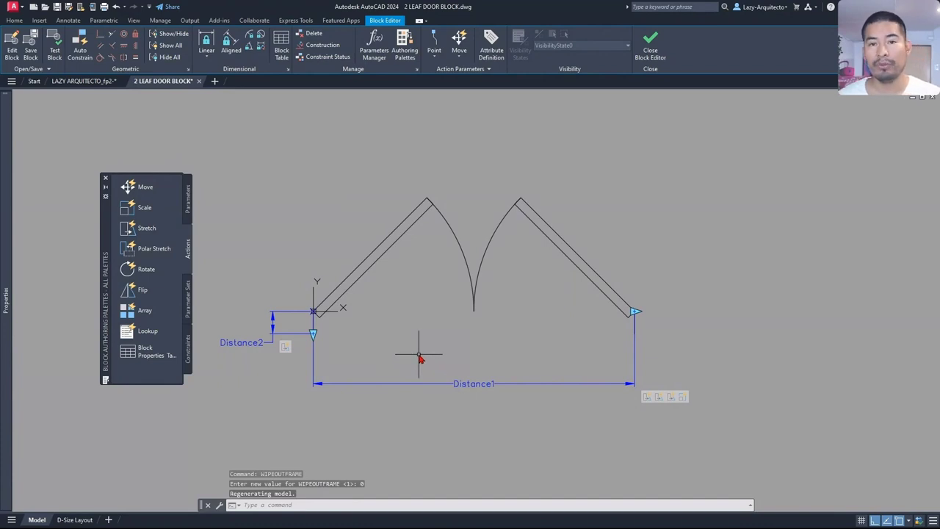
Test the block by widening the door opening and deepening the jambs together with the enlarged wipeout
{"action": "middle_click_drag", "start_coordinate": [565, 290], "coordinate": [545, 300]}
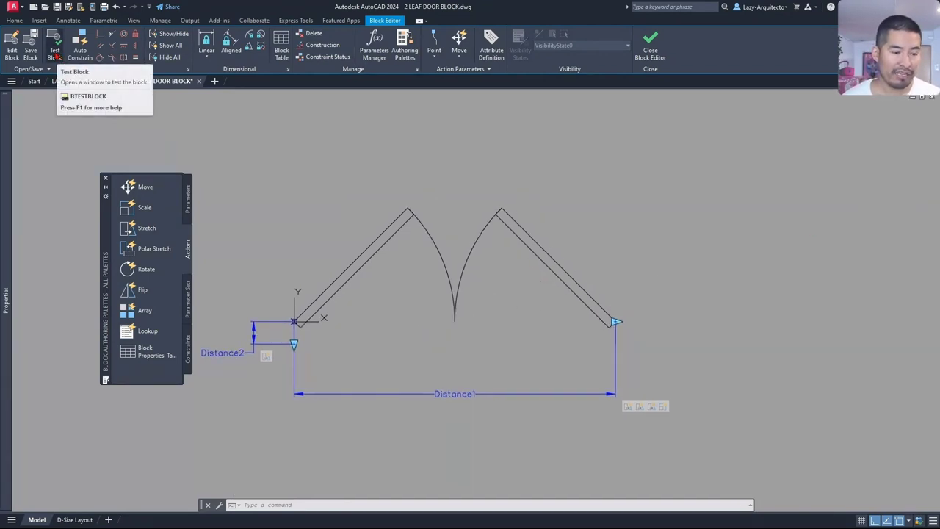
{"action": "left_click", "coordinate": [56, 56]}
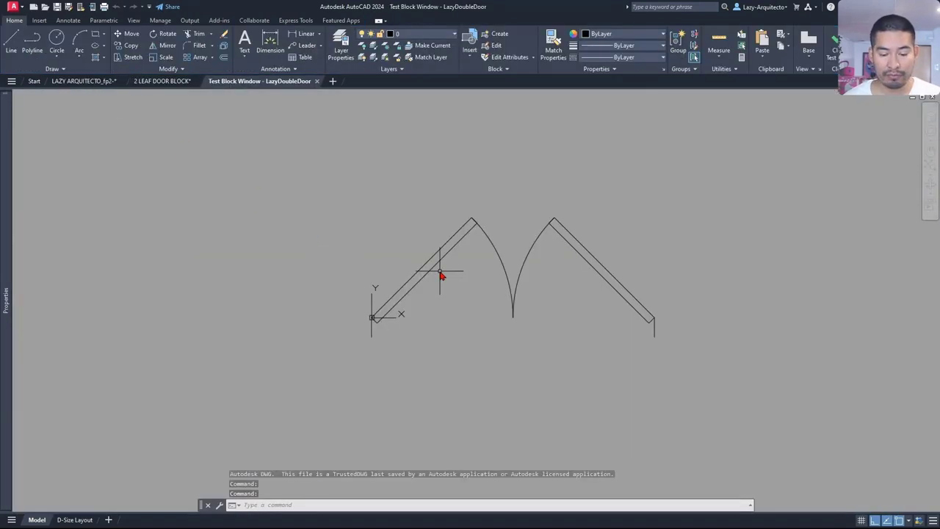
{"action": "left_click", "coordinate": [442, 276]}
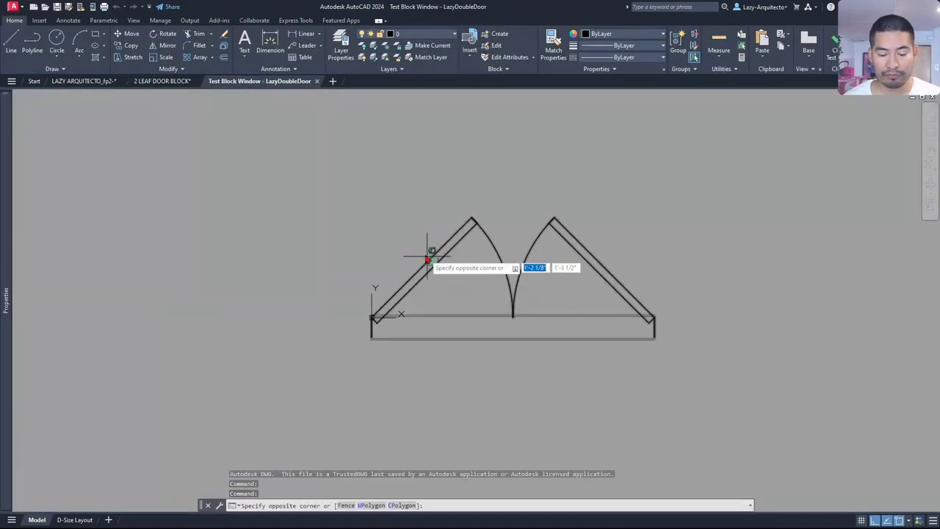
{"action": "left_click", "coordinate": [415, 264]}
{"action": "middle_click_drag", "start_coordinate": [598, 323], "coordinate": [485, 315]}
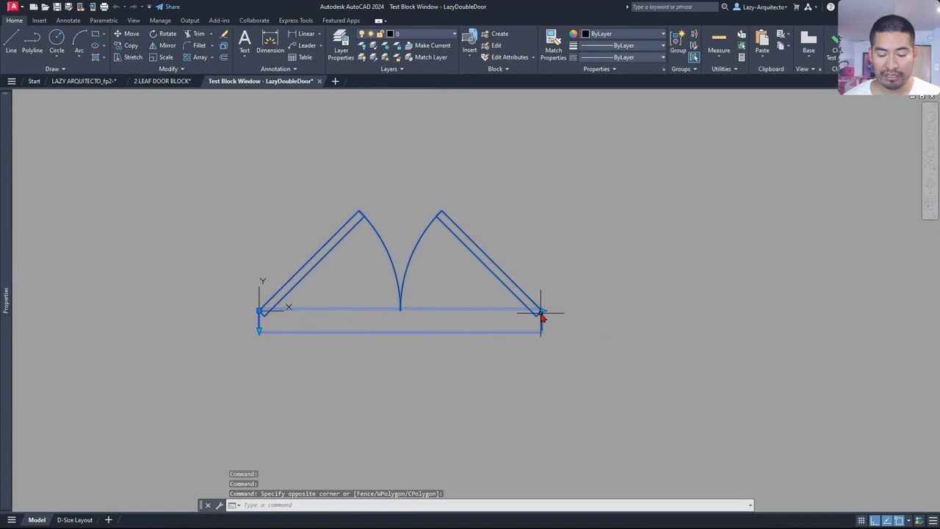
{"action": "left_click", "coordinate": [541, 312]}
{"action": "left_click", "coordinate": [647, 310]}
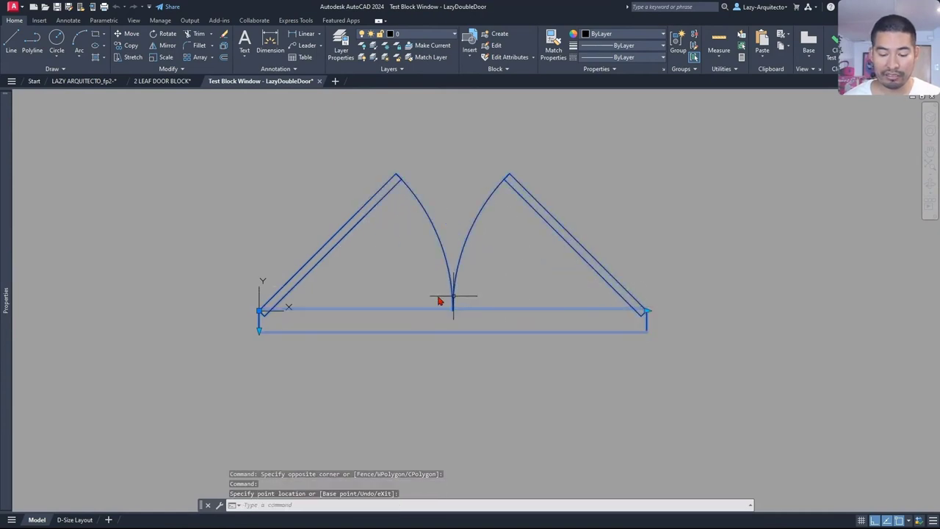
{"action": "left_click", "coordinate": [258, 335]}
{"action": "left_click", "coordinate": [260, 397]}
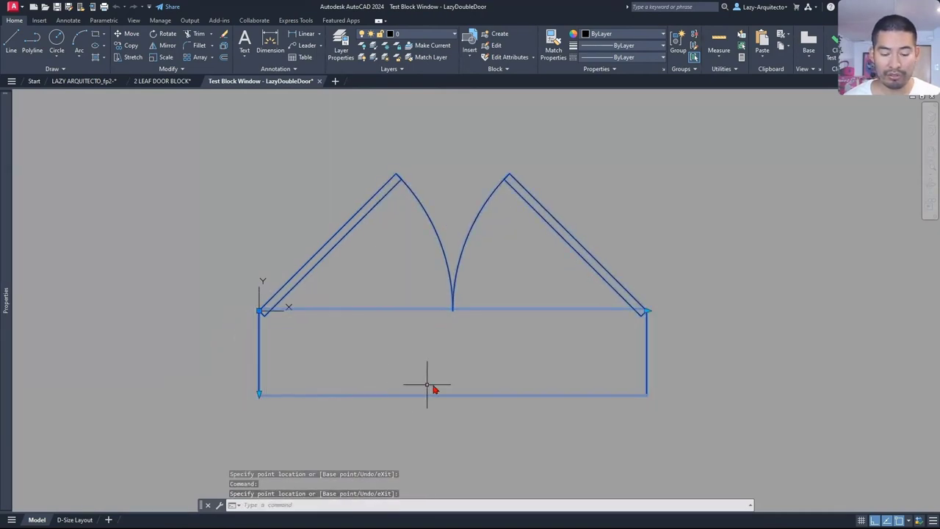
{"action": "scroll", "coordinate": [357, 361], "scroll_direction": "down", "scroll_amount": 2}
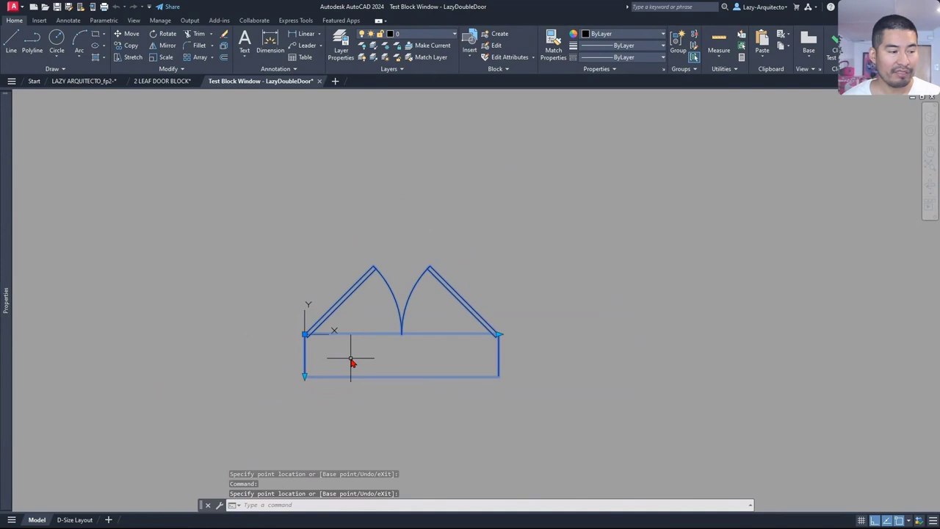
Test extreme sizes by shrinking the opening until the leaves overlap, widening it slightly and lengthening the jambs further
{"action": "left_click", "coordinate": [498, 335]}
{"action": "scroll", "coordinate": [311, 347], "scroll_direction": "up", "scroll_amount": 3}
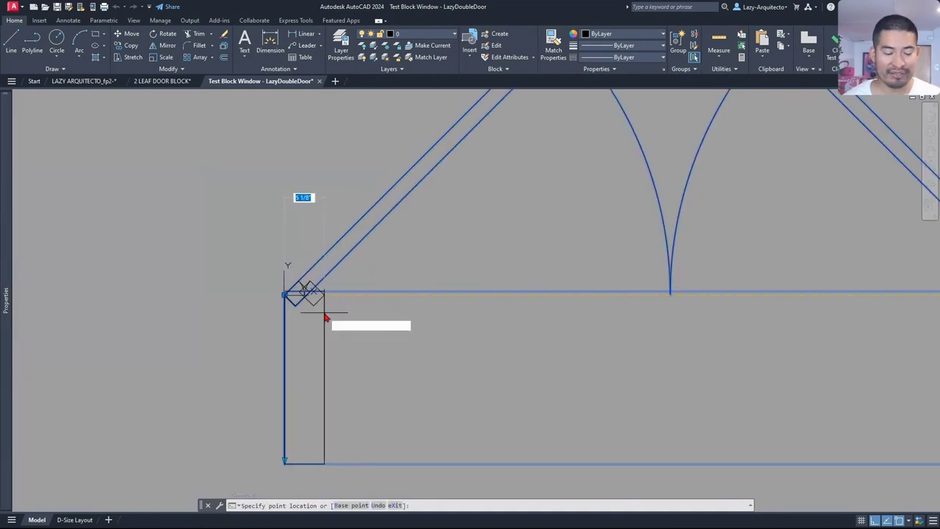
{"action": "left_click", "coordinate": [357, 318]}
{"action": "scroll", "coordinate": [316, 292], "scroll_direction": "up", "scroll_amount": 4}
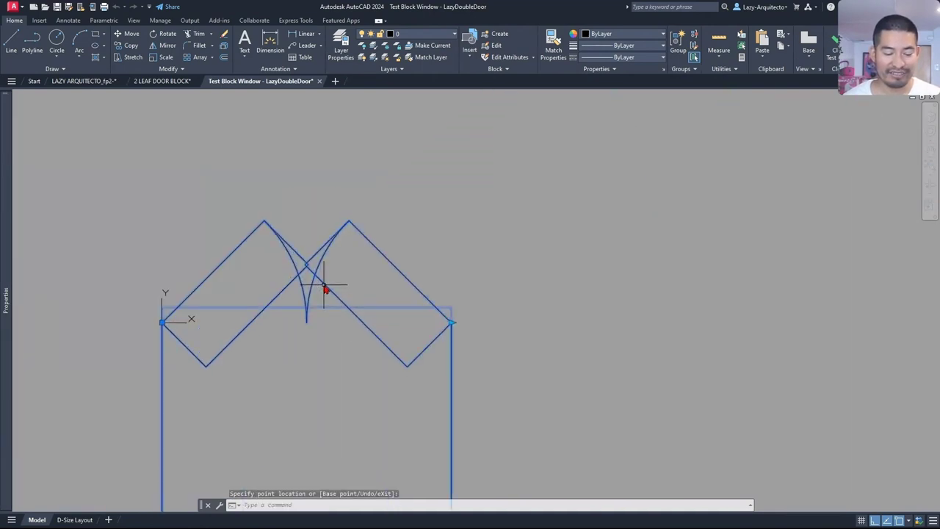
{"action": "scroll", "coordinate": [308, 268], "scroll_direction": "down", "scroll_amount": 6}
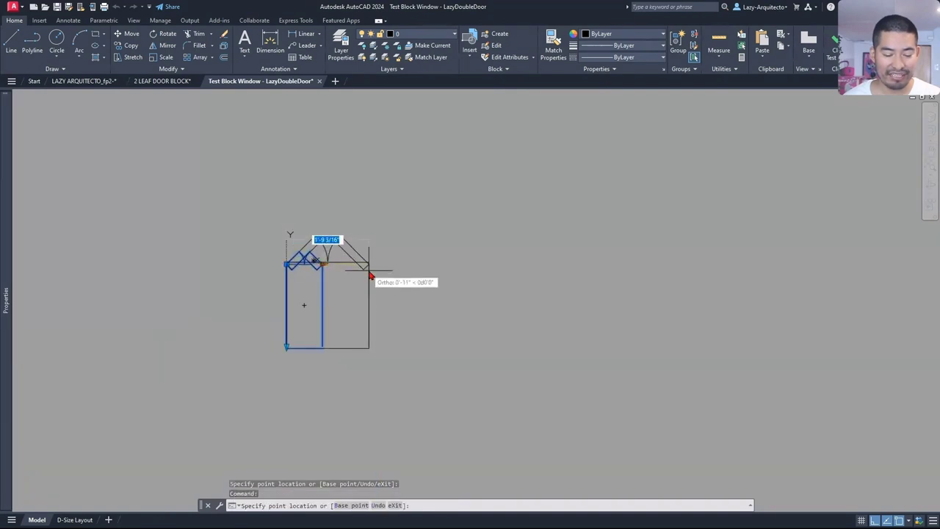
{"action": "left_click", "coordinate": [370, 279]}
{"action": "left_click", "coordinate": [288, 348]}
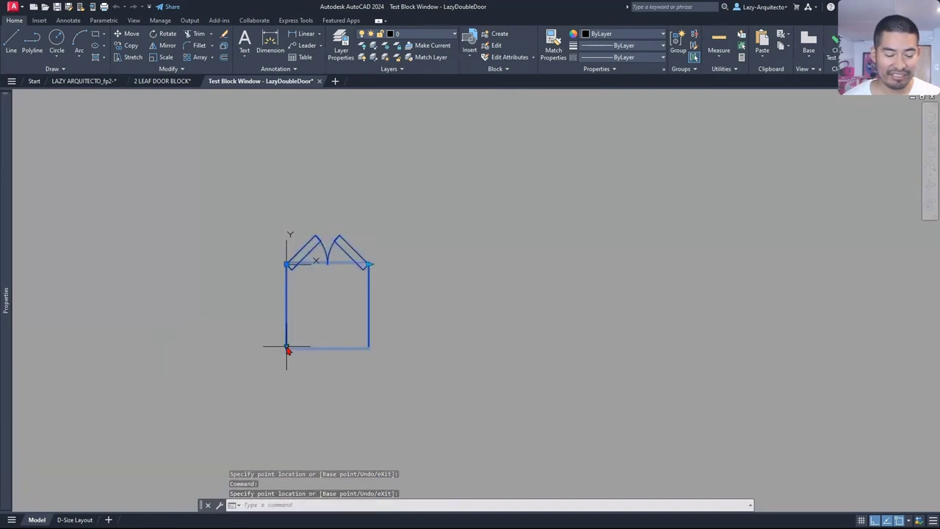
{"action": "left_click", "coordinate": [285, 458]}
{"action": "scroll", "coordinate": [309, 339], "scroll_direction": "down", "scroll_amount": 3}
{"action": "middle_click_drag", "start_coordinate": [308, 341], "coordinate": [342, 298]}
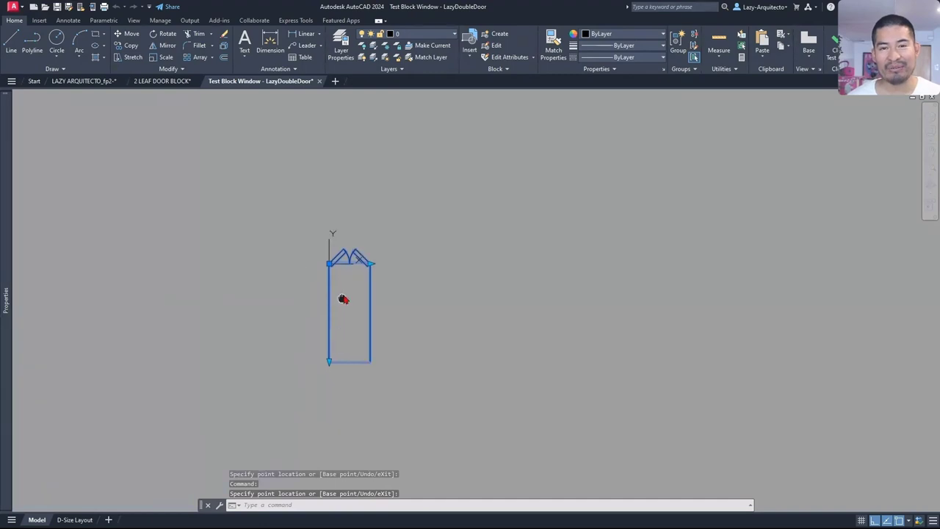
{"action": "scroll", "coordinate": [341, 275], "scroll_direction": "up", "scroll_amount": 5}
{"action": "scroll", "coordinate": [339, 271], "scroll_direction": "down", "scroll_amount": 6}
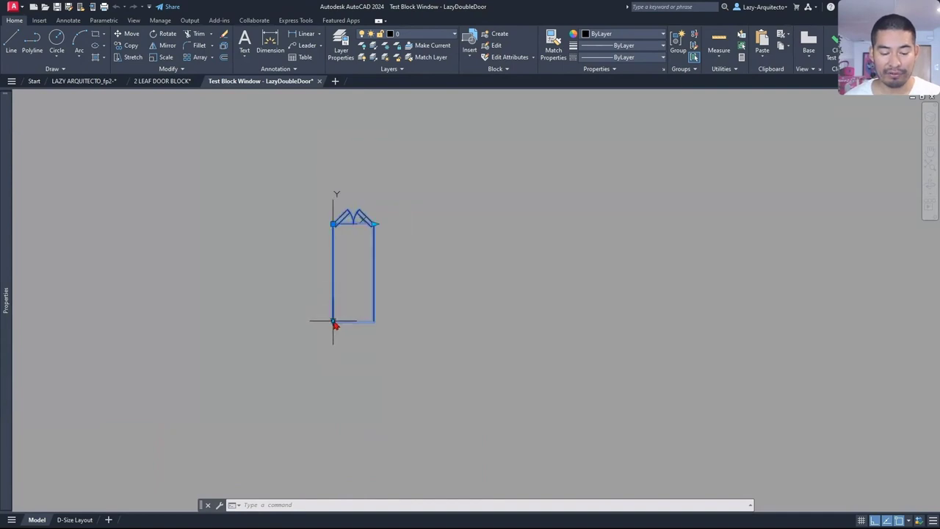
Shorten the jambs and widen the opening again in the test block, and close the test window
{"action": "left_click", "coordinate": [334, 323]}
{"action": "left_click", "coordinate": [317, 241]}
{"action": "scroll", "coordinate": [384, 225], "scroll_direction": "up", "scroll_amount": 5}
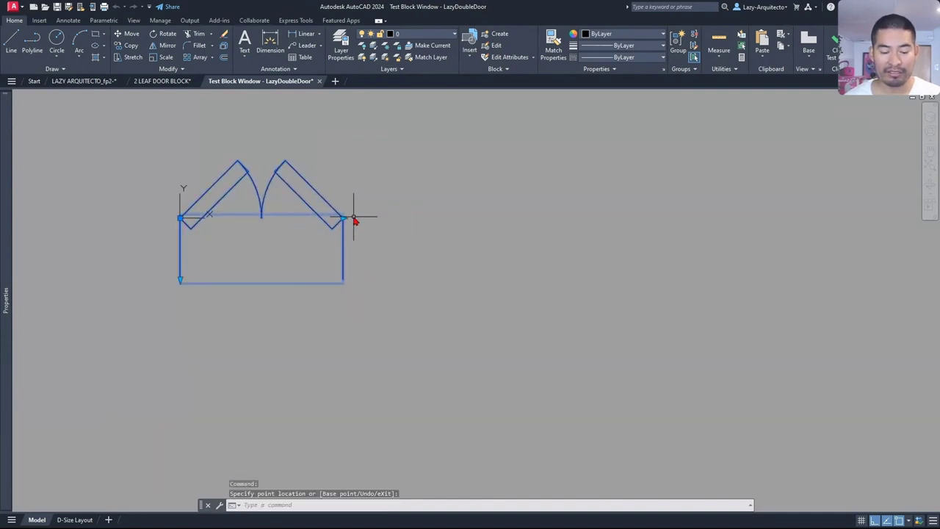
{"action": "left_click", "coordinate": [558, 232]}
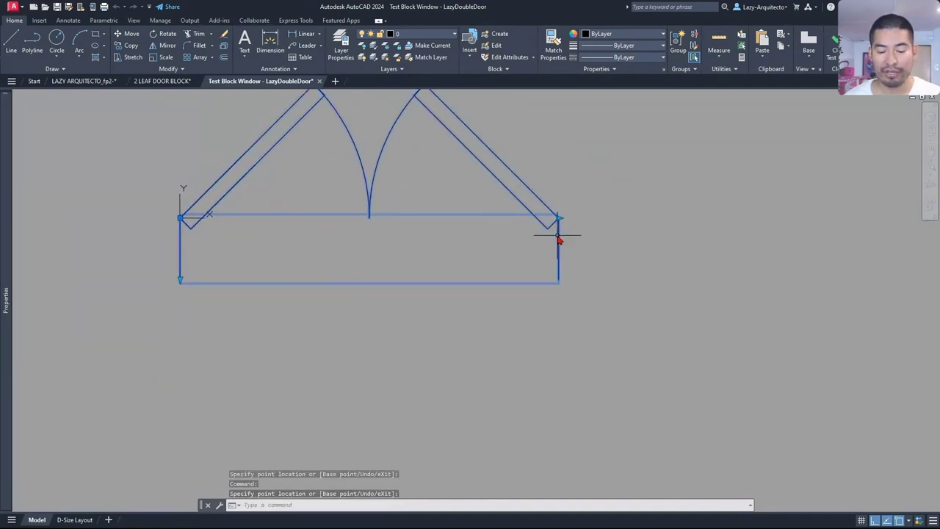
{"action": "scroll", "coordinate": [557, 235], "scroll_direction": "down", "scroll_amount": 3}
{"action": "left_click", "coordinate": [834, 45]}
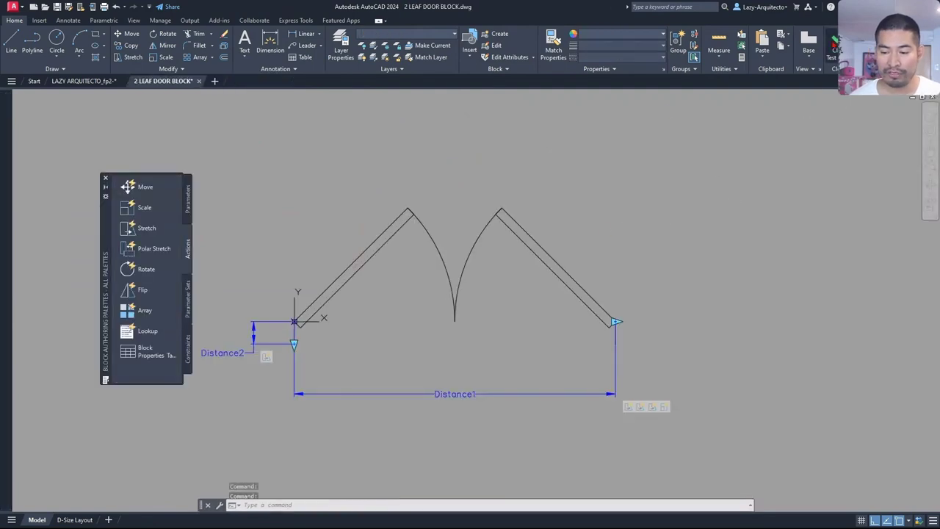
Set a maximum distance in the value set of the Distance2 jamb-depth parameter
{"action": "left_click", "coordinate": [263, 340]}
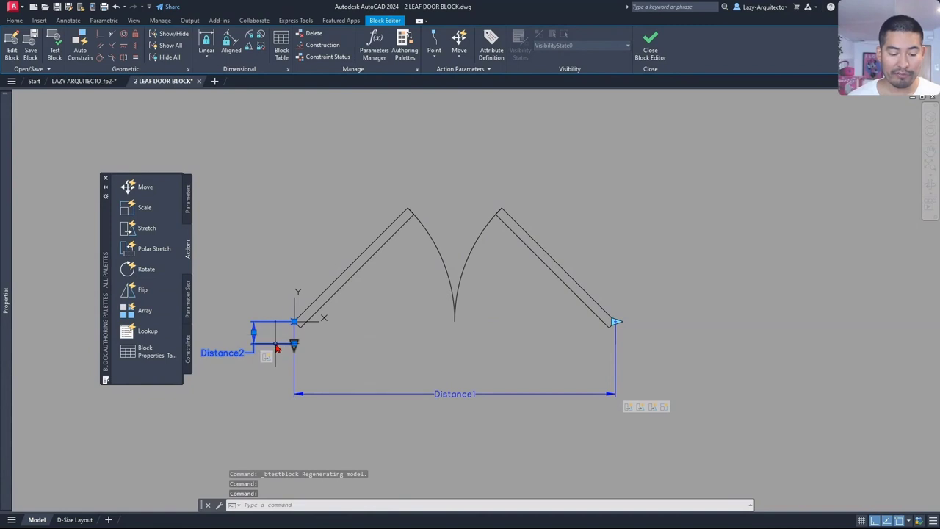
{"action": "mouse_move", "coordinate": [11, 193]}
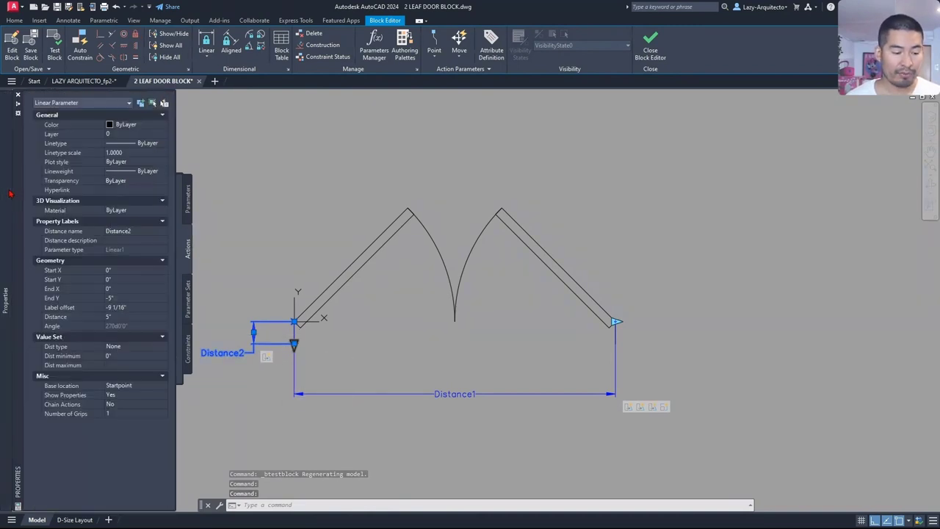
{"action": "left_click", "coordinate": [115, 355]}
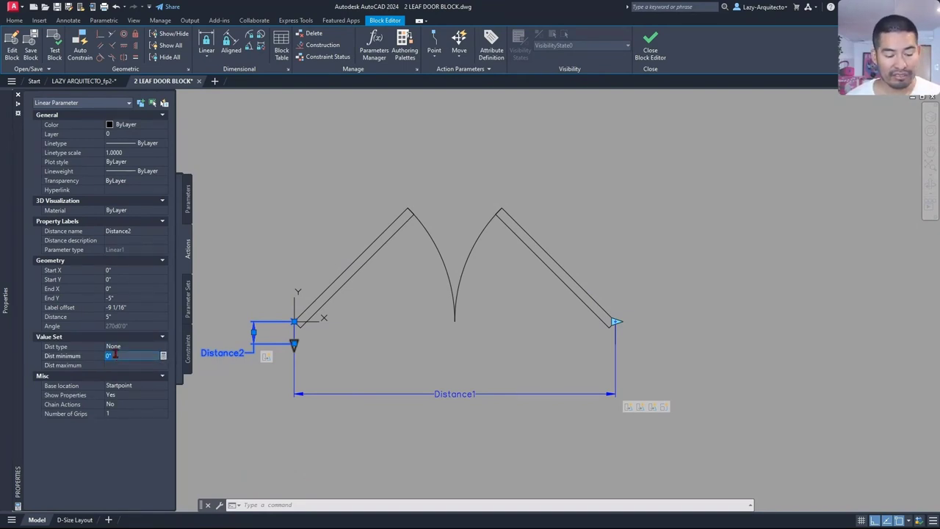
{"action": "left_click", "coordinate": [115, 365]}
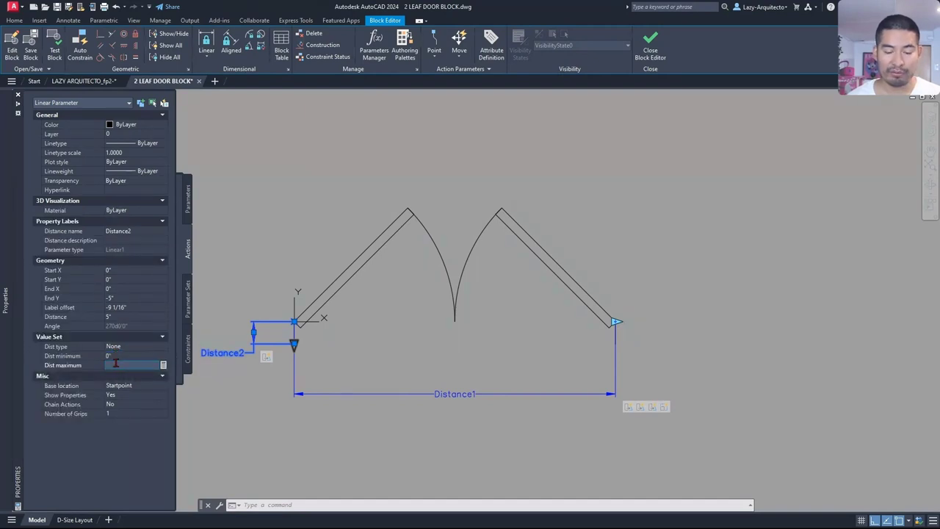
{"action": "left_click", "coordinate": [114, 346]}
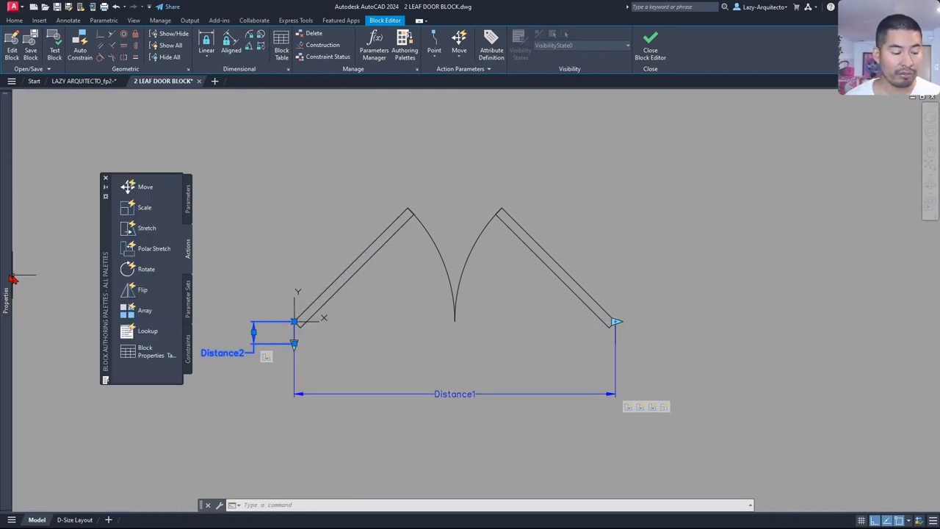
{"action": "mouse_move", "coordinate": [10, 273]}
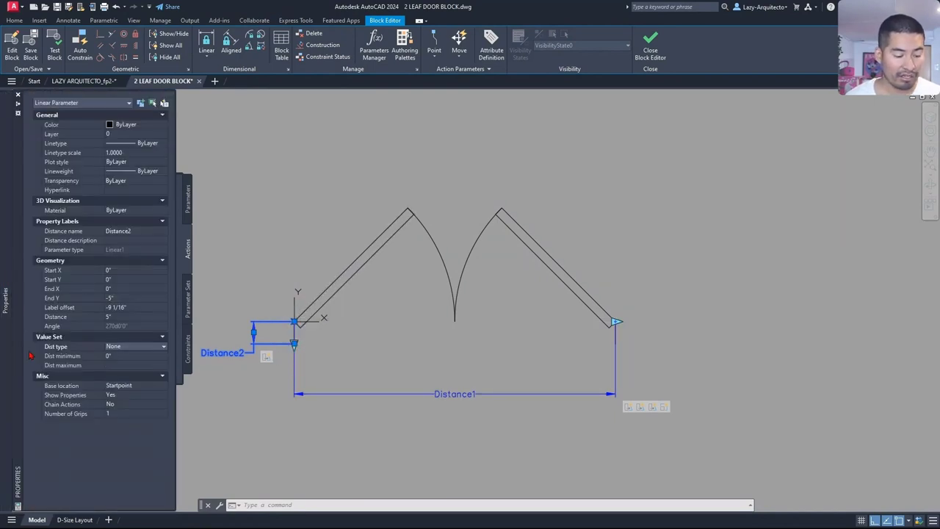
{"action": "left_click", "coordinate": [121, 365]}
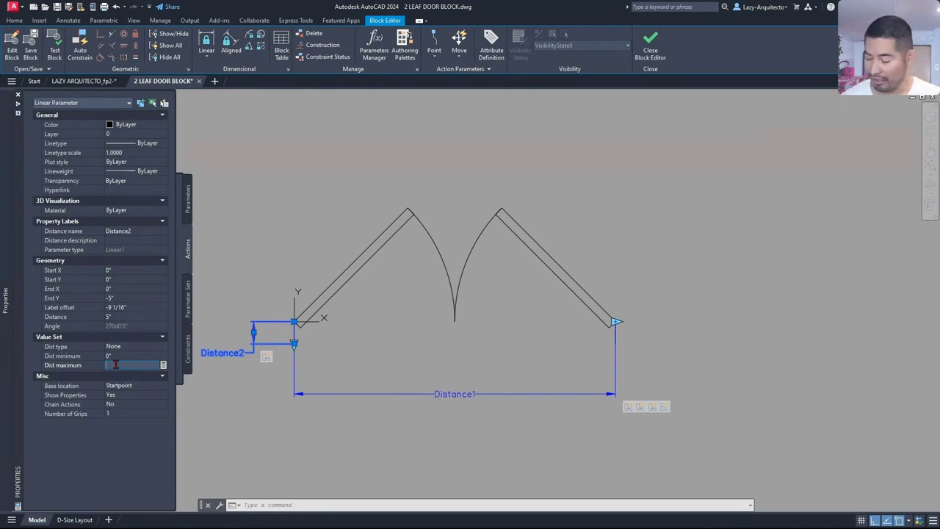
{"action": "key", "text": "Return"}
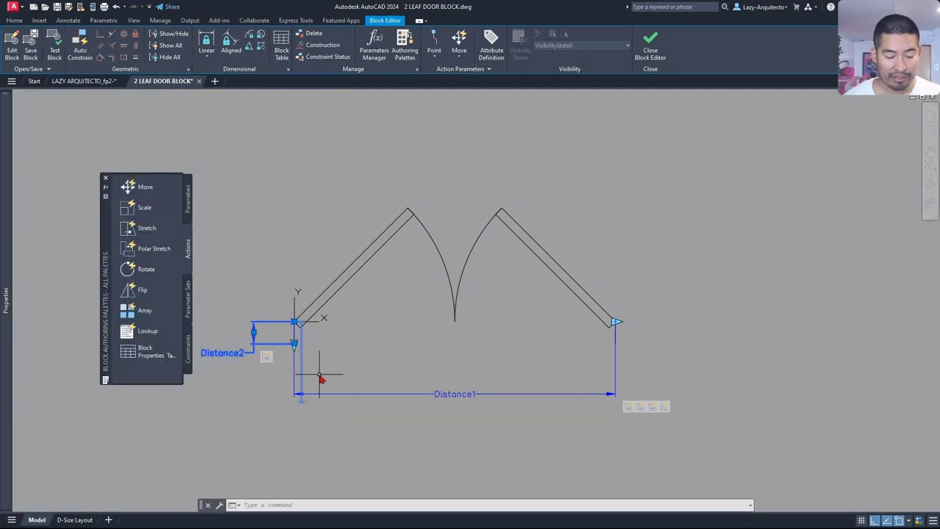
{"action": "key", "text": "Escape"}
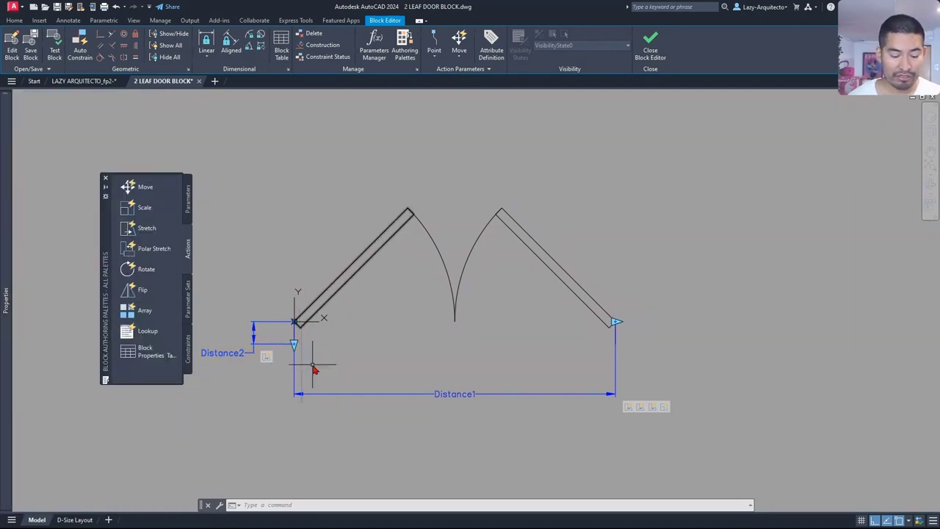
Test the limit by stretching the jambs as deep as they go in the test block, and close the test window
{"action": "left_click", "coordinate": [54, 45]}
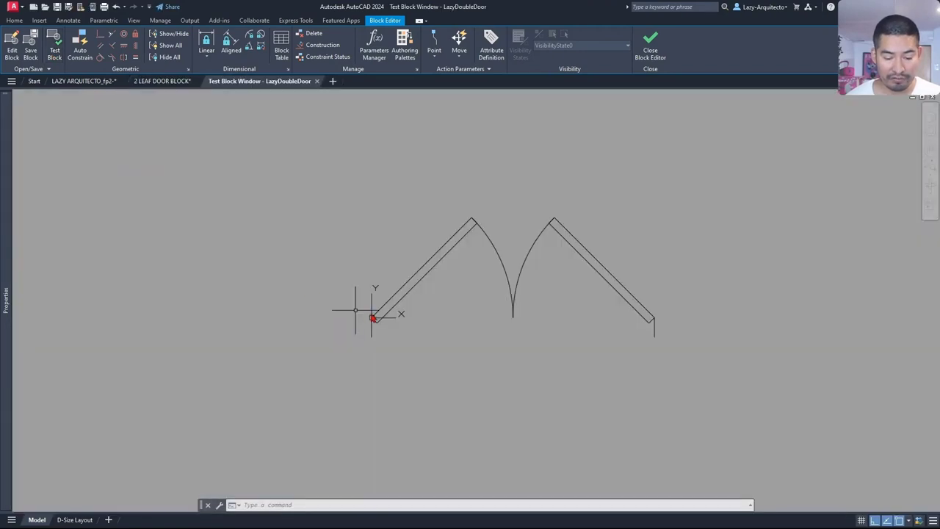
{"action": "left_click", "coordinate": [373, 317]}
{"action": "left_click", "coordinate": [373, 318]}
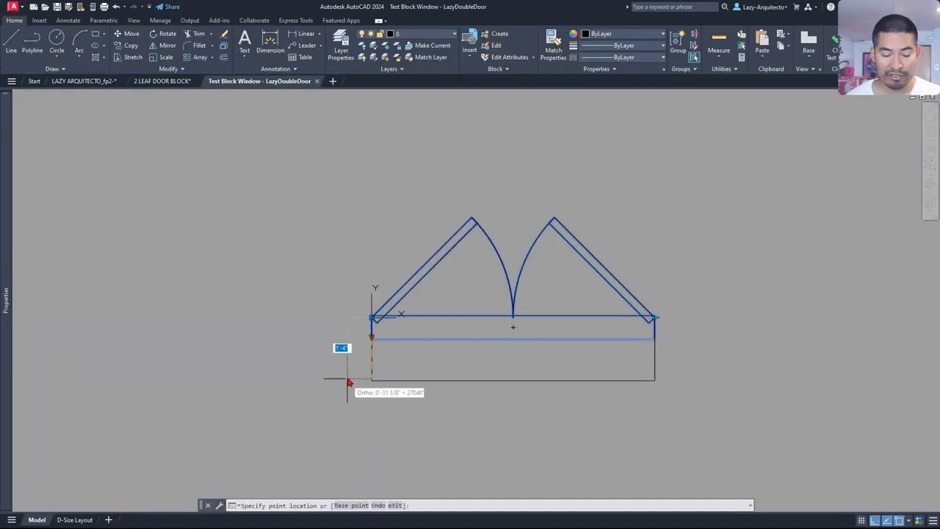
{"action": "left_click", "coordinate": [359, 438]}
{"action": "left_click", "coordinate": [373, 390]}
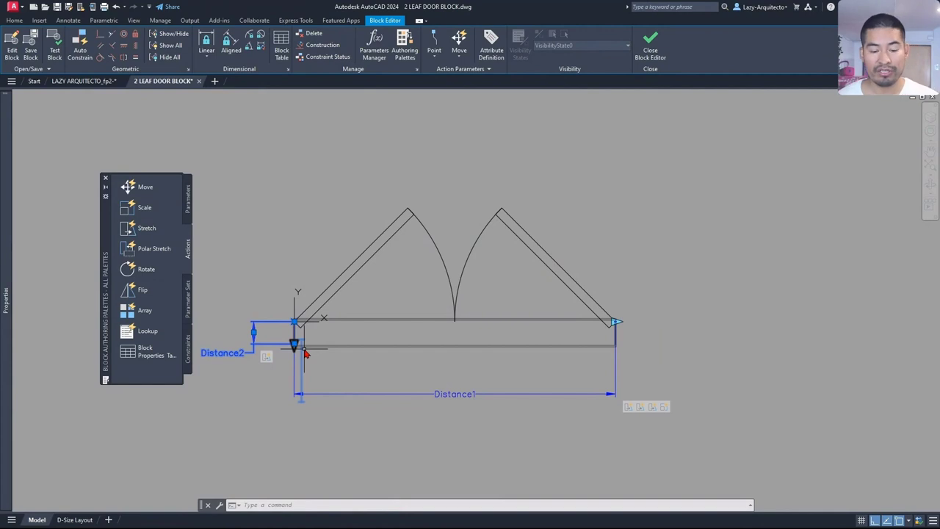
Change the Dist type of the Distance1 width parameter to List
{"action": "middle_click_drag", "start_coordinate": [307, 354], "coordinate": [357, 340]}
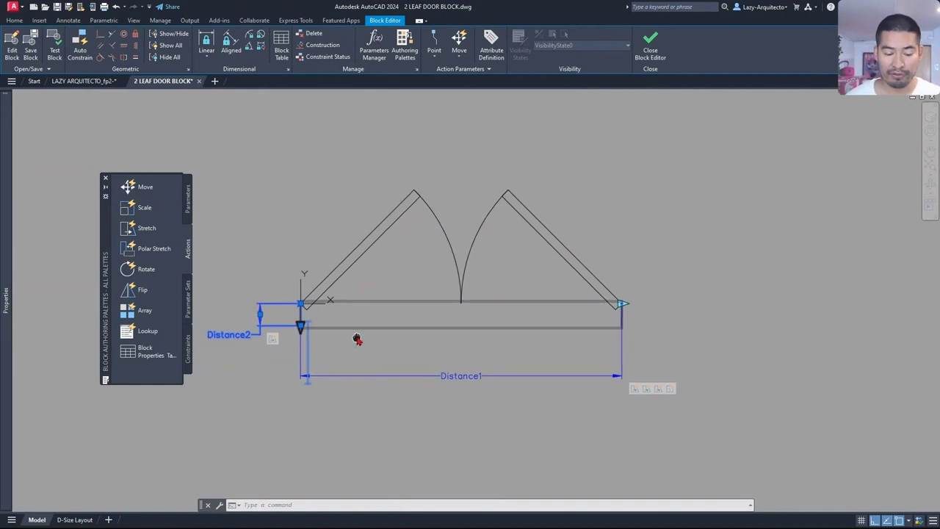
{"action": "key", "text": "Escape"}
{"action": "left_click", "coordinate": [451, 382]}
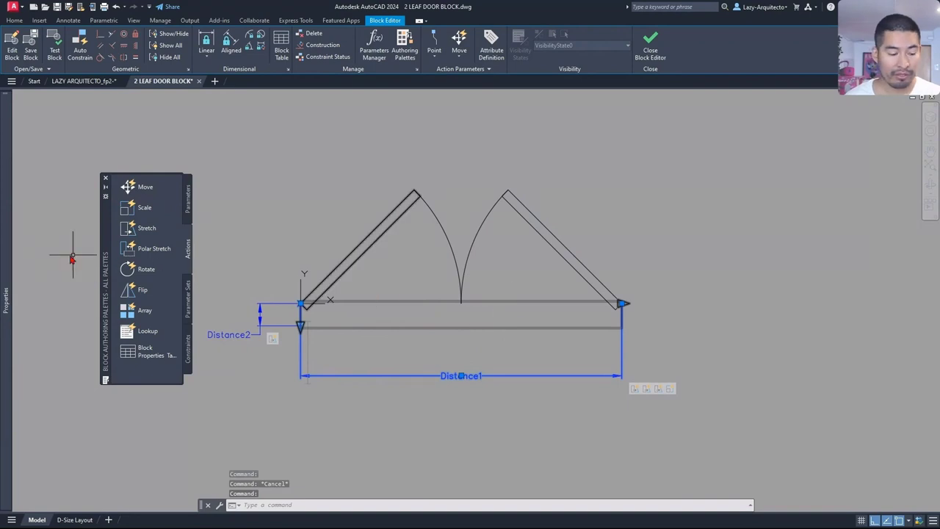
{"action": "mouse_move", "coordinate": [12, 249]}
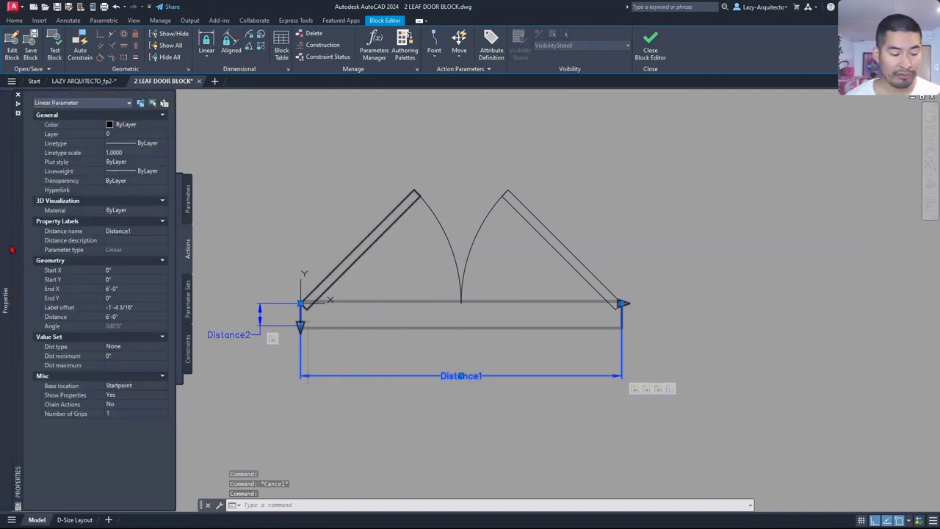
{"action": "left_click", "coordinate": [136, 346]}
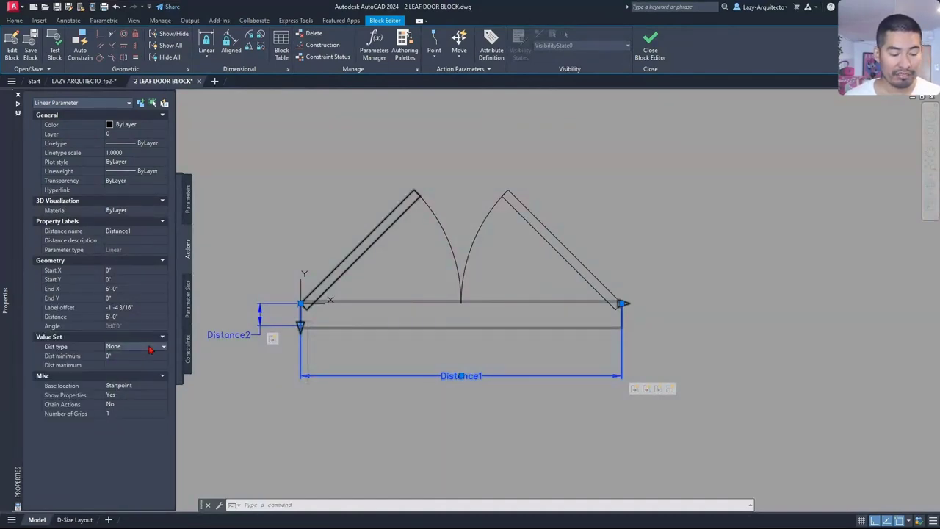
{"action": "left_click", "coordinate": [139, 347]}
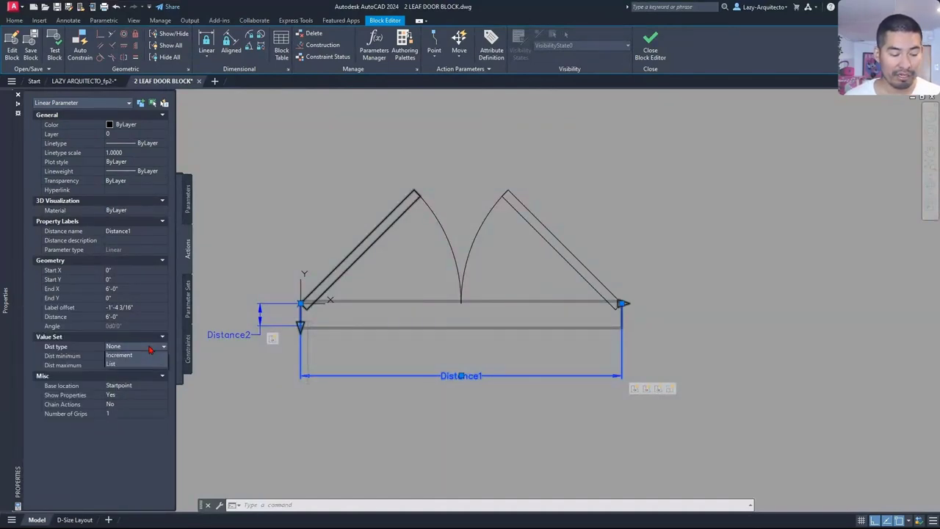
{"action": "left_click", "coordinate": [117, 373]}
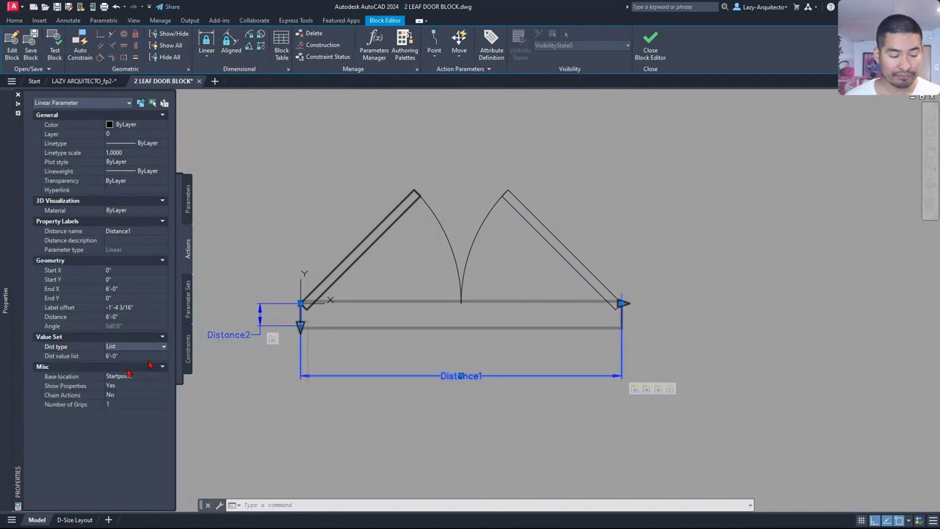
Add the distances 4', 5' and 8' to the Distance1 value list
{"action": "left_click", "coordinate": [164, 357]}
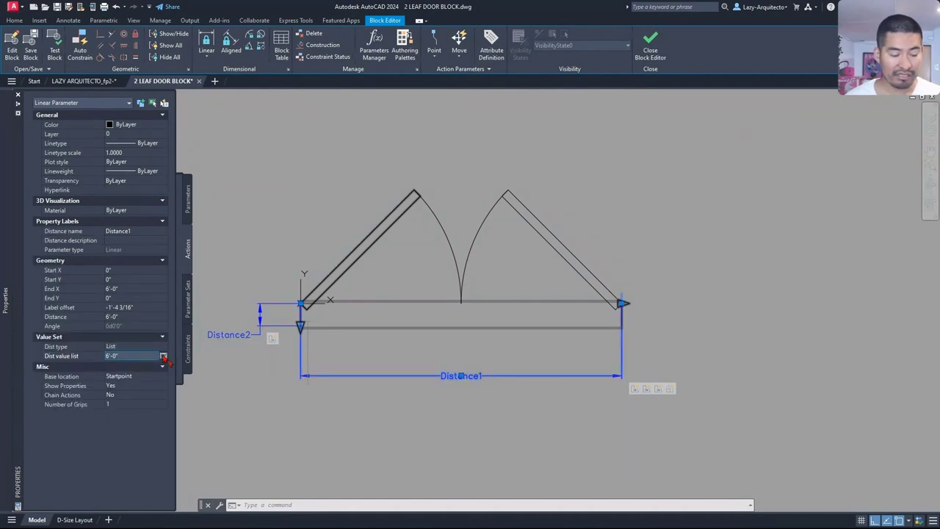
{"action": "left_click", "coordinate": [164, 356]}
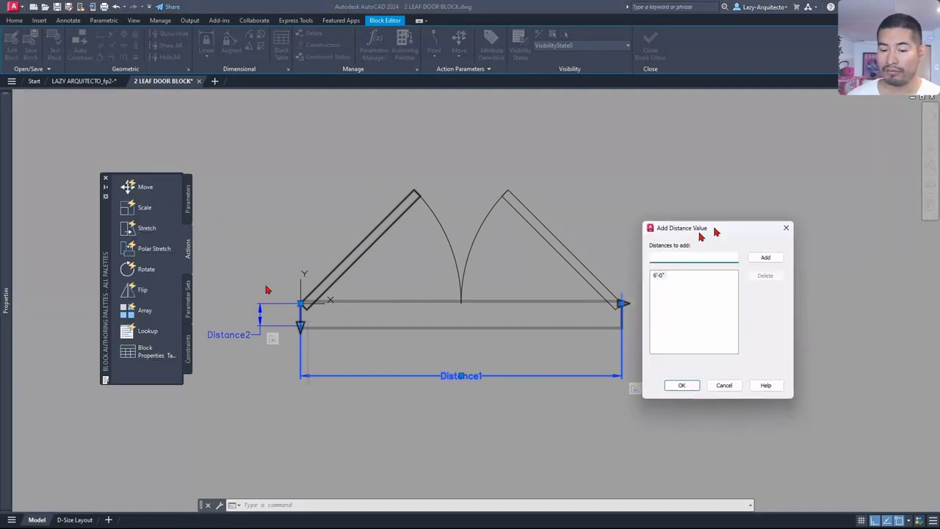
{"action": "left_click_drag", "start_coordinate": [700, 206], "coordinate": [431, 194]}
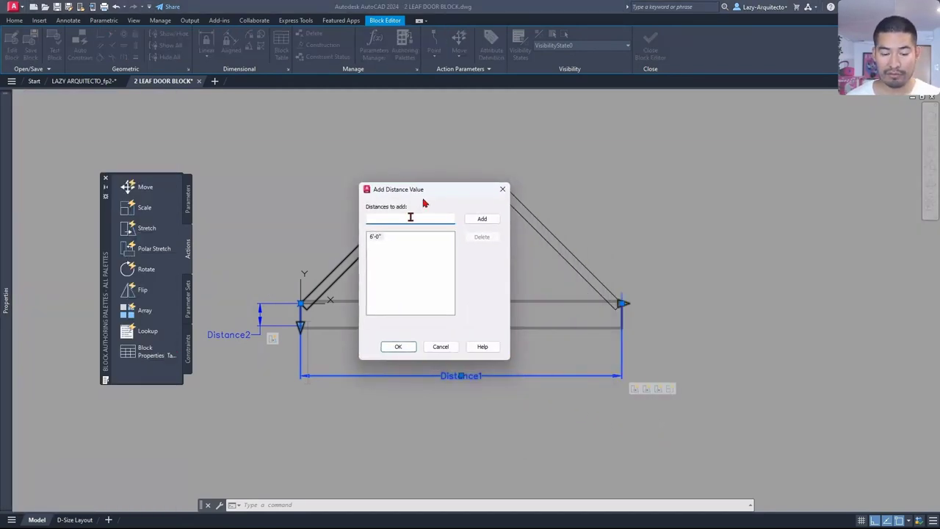
{"action": "type", "text": "4'"}
{"action": "key", "text": "Return"}
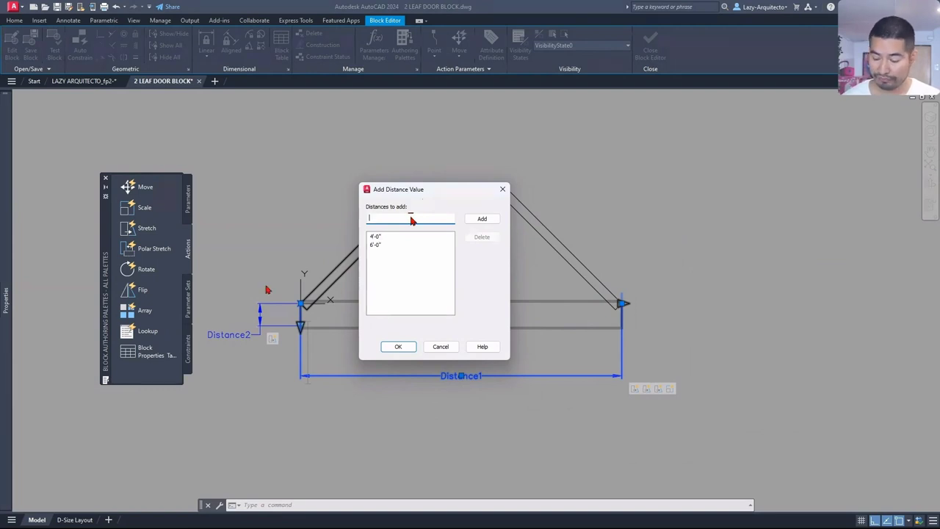
{"action": "type", "text": "5'"}
{"action": "key", "text": "Return"}
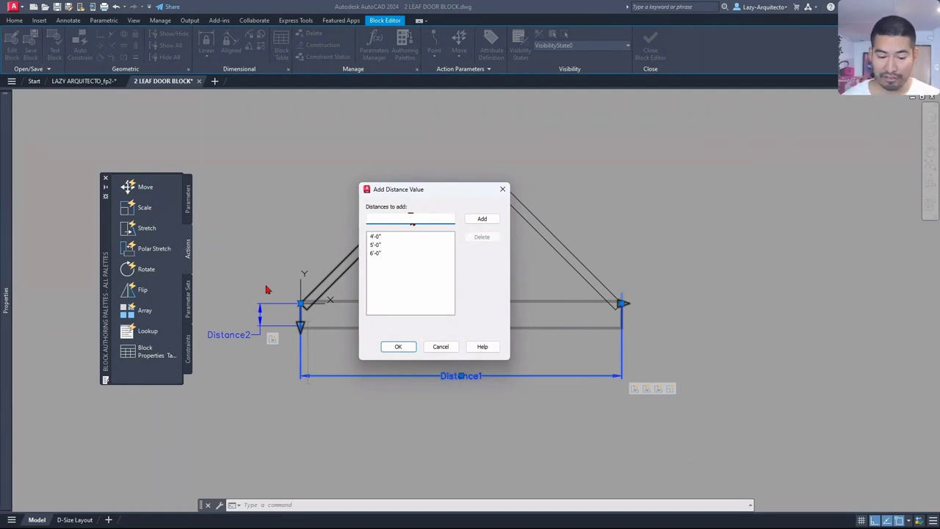
{"action": "type", "text": "8'"}
{"action": "key", "text": "Return"}
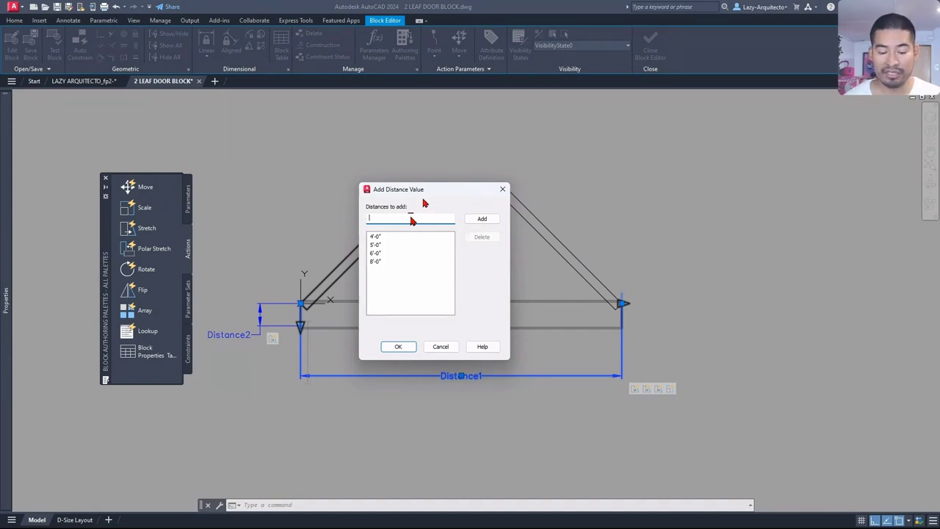
{"action": "left_click", "coordinate": [399, 347]}
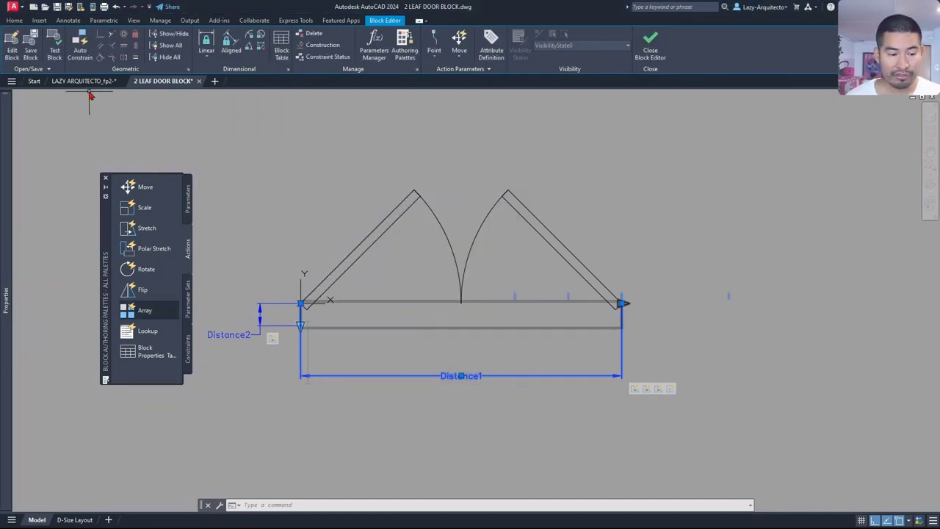
Test the block by stretching the door to the 8' and 5' listed widths, and close the test window
{"action": "left_click", "coordinate": [55, 53]}
{"action": "left_click", "coordinate": [405, 285]}
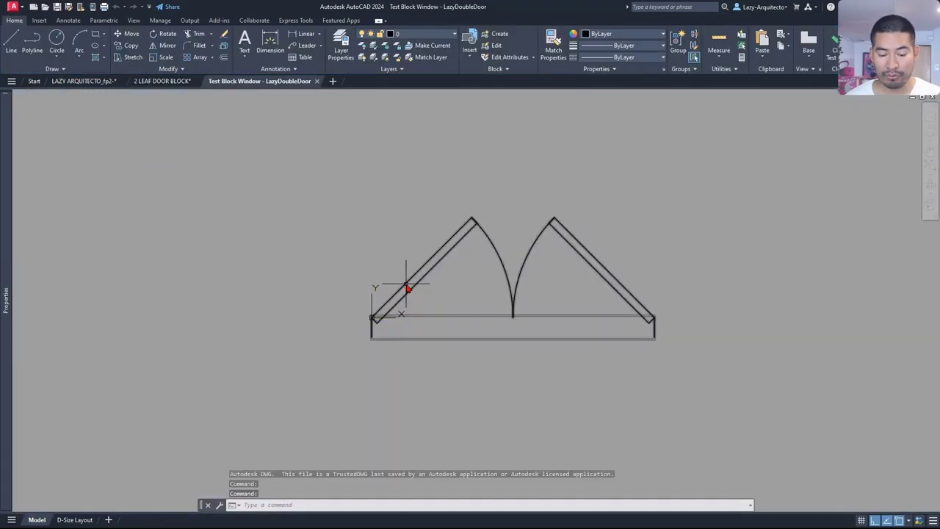
{"action": "left_click", "coordinate": [653, 319]}
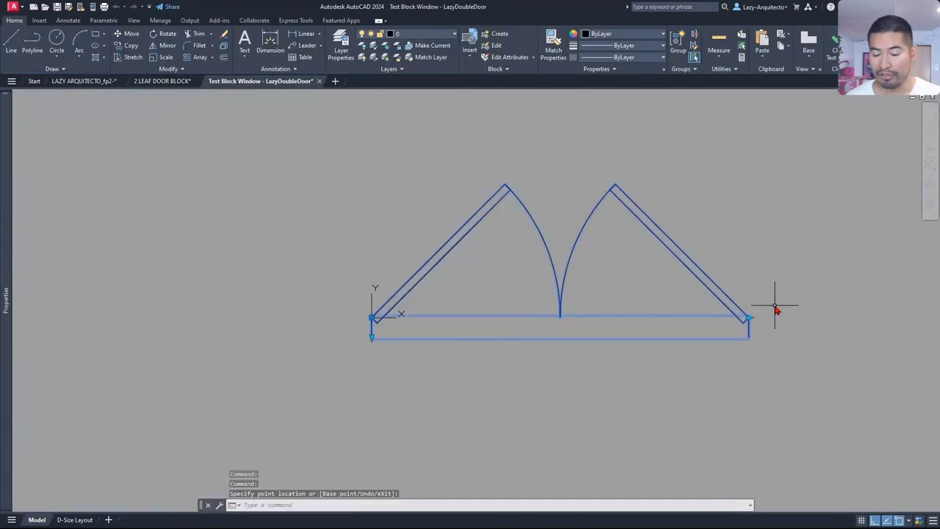
{"action": "key", "text": "Escape"}
{"action": "left_click", "coordinate": [654, 319]}
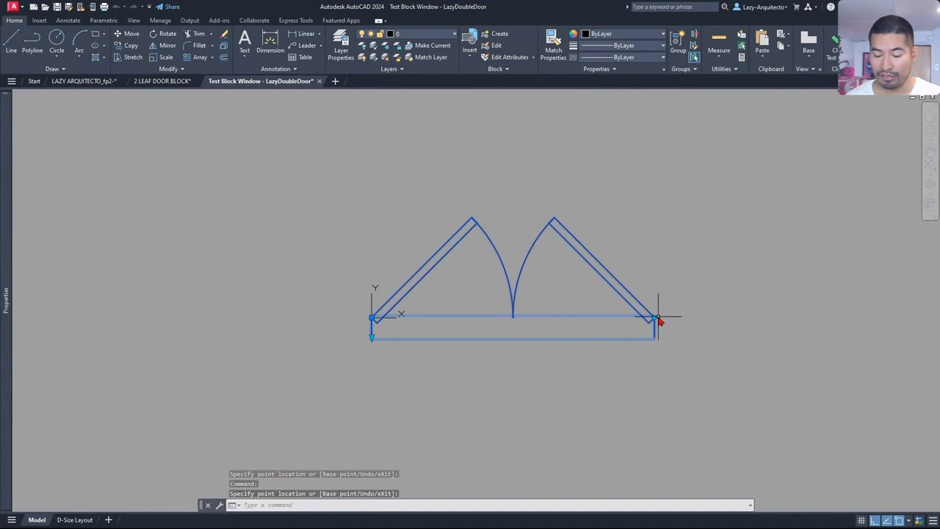
{"action": "left_click", "coordinate": [609, 319]}
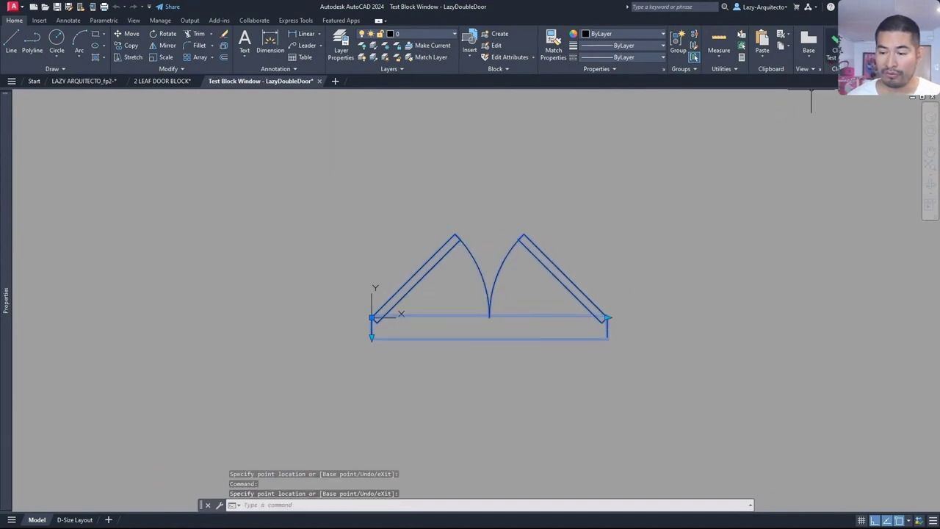
{"action": "left_click", "coordinate": [832, 47]}
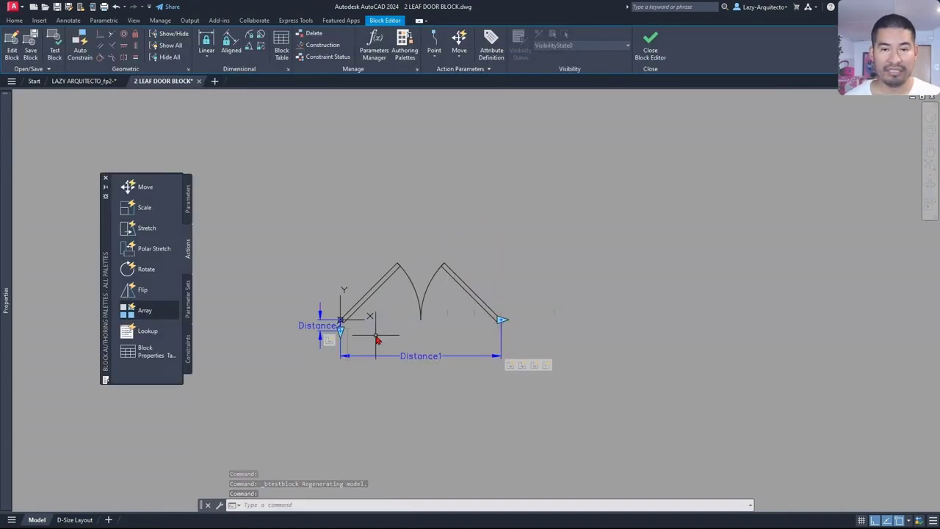
Close the Block Editor and place the double-door block on the upper edge of the floor plan wall between grids A and B
{"action": "left_click", "coordinate": [644, 56]}
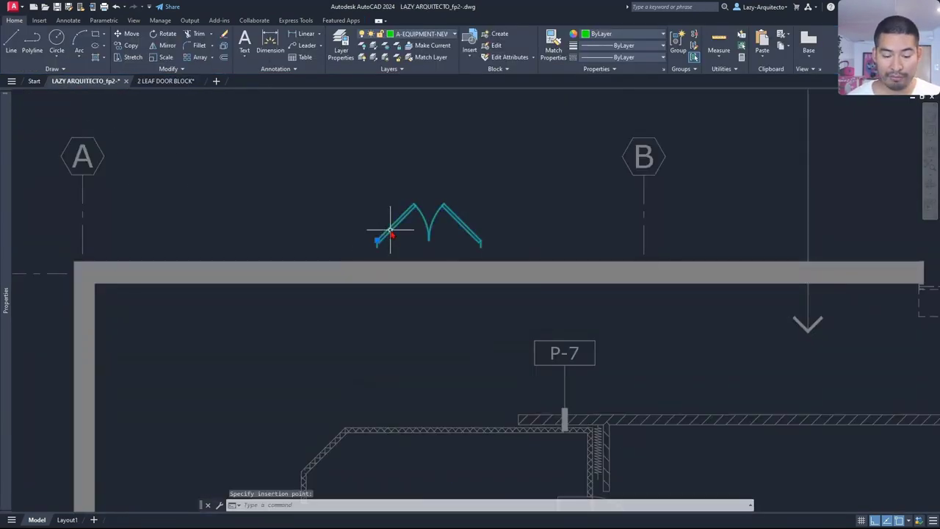
{"action": "left_click", "coordinate": [379, 262]}
{"action": "scroll", "coordinate": [385, 266], "scroll_direction": "up", "scroll_amount": 4}
{"action": "key", "text": "Return"}
{"action": "scroll", "coordinate": [369, 278], "scroll_direction": "down", "scroll_amount": 4}
{"action": "scroll", "coordinate": [345, 331], "scroll_direction": "up", "scroll_amount": 3}
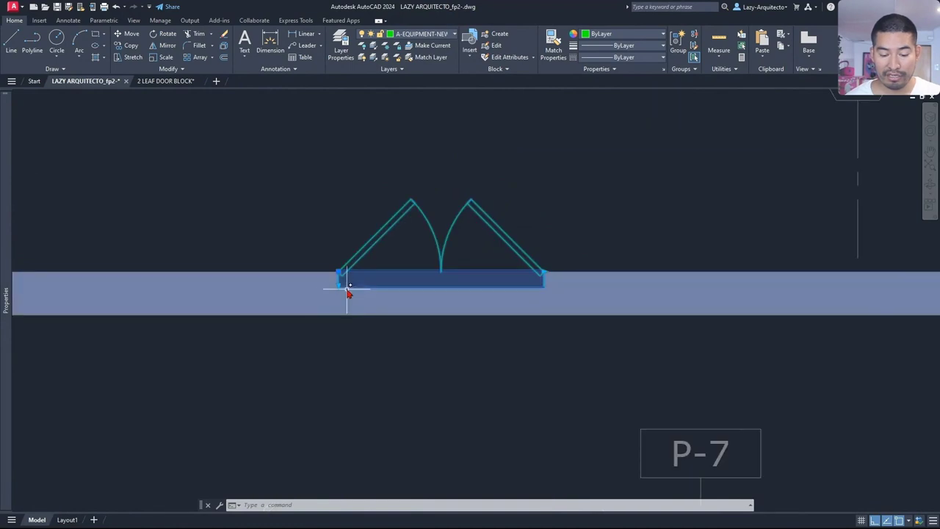
Stretch the door's jambs down to the lower face of the wall to match its thickness
{"action": "left_click", "coordinate": [344, 307]}
{"action": "left_click", "coordinate": [344, 322]}
{"action": "key", "text": "Escape"}
{"action": "scroll", "coordinate": [346, 343], "scroll_direction": "down", "scroll_amount": 3}
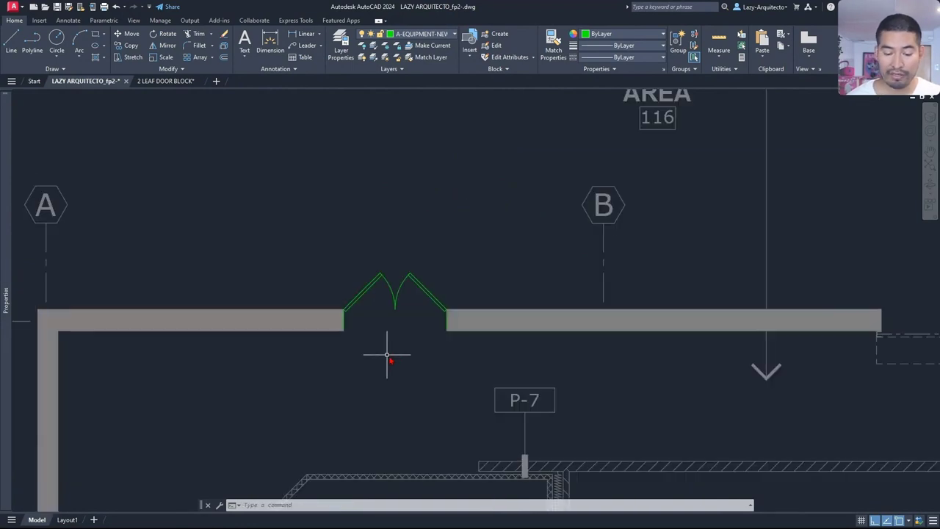
Widen the placed door to 8', and reduce its opening to the 5' width
{"action": "left_click", "coordinate": [434, 287]}
{"action": "left_click", "coordinate": [447, 310]}
{"action": "left_click", "coordinate": [481, 312]}
{"action": "left_click", "coordinate": [482, 312]}
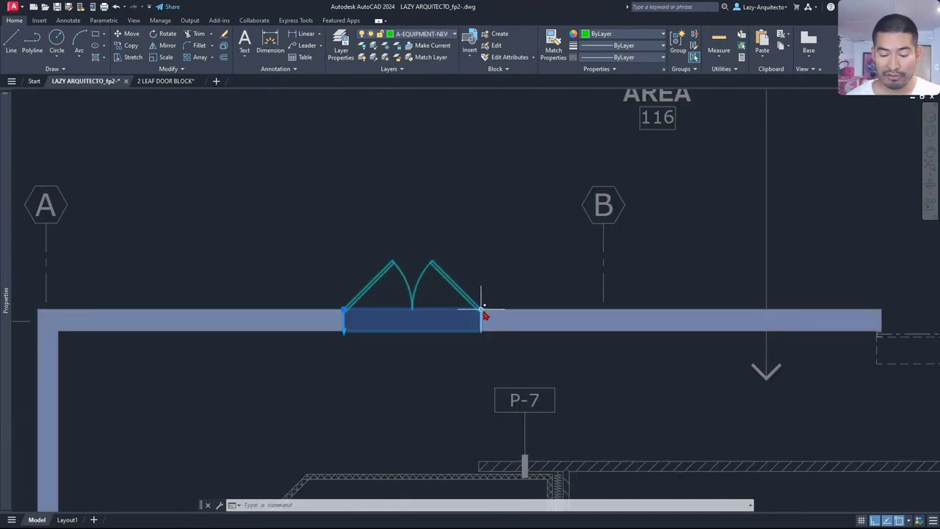
{"action": "left_click", "coordinate": [431, 317]}
{"action": "key", "text": "Escape"}
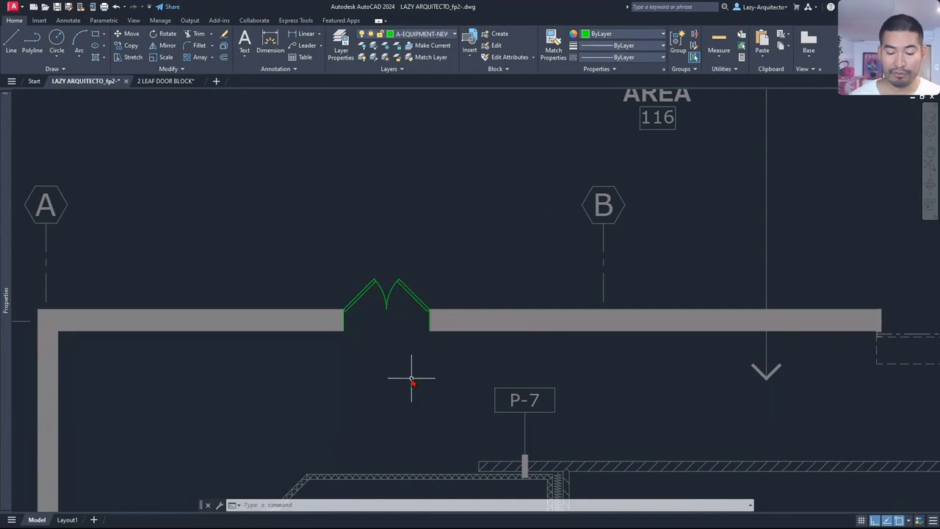
Move the door block along the wall toward grid A and inspect how the wipeout masks the wall
{"action": "scroll", "coordinate": [411, 379], "scroll_direction": "down", "scroll_amount": 3}
{"action": "scroll", "coordinate": [399, 327], "scroll_direction": "up", "scroll_amount": 3}
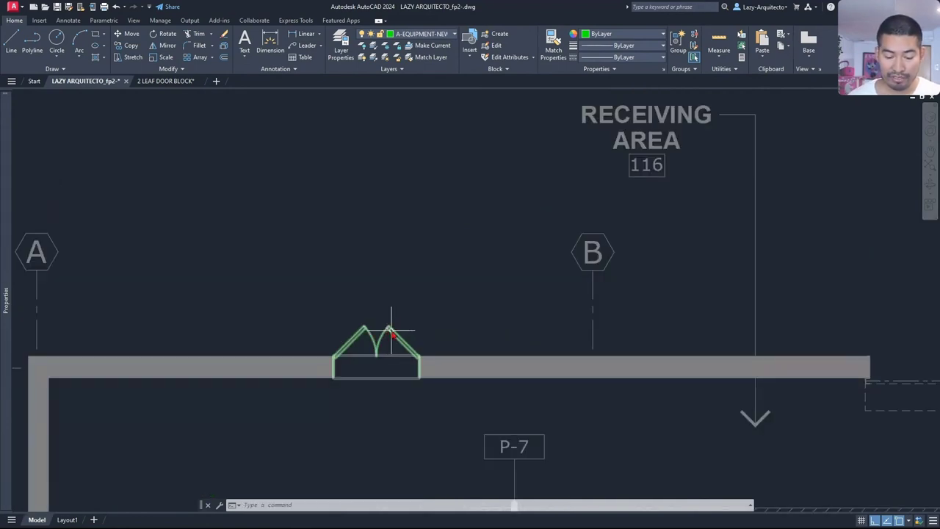
{"action": "left_click", "coordinate": [393, 327]}
{"action": "left_click", "coordinate": [334, 343]}
{"action": "left_click", "coordinate": [200, 342]}
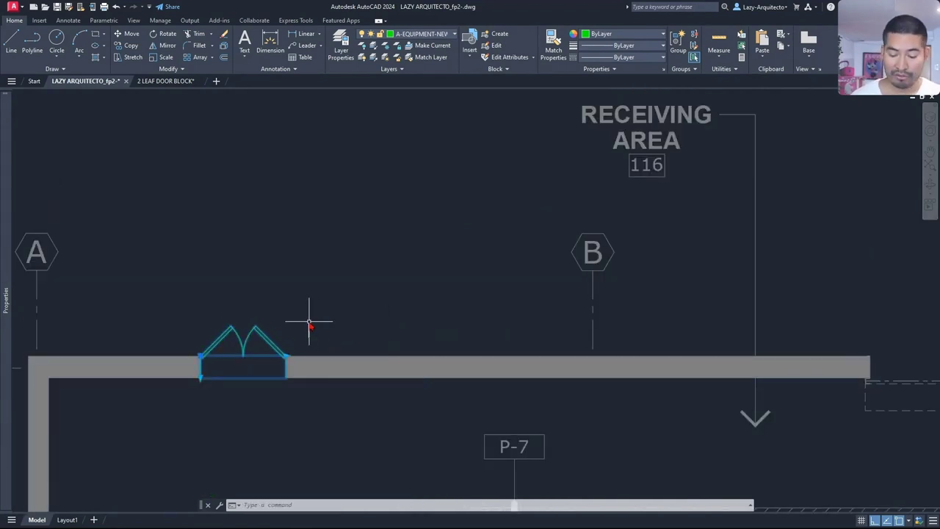
{"action": "key", "text": "Escape"}
{"action": "scroll", "coordinate": [245, 369], "scroll_direction": "up", "scroll_amount": 3}
{"action": "middle_click_drag", "start_coordinate": [357, 434], "coordinate": [516, 357]}
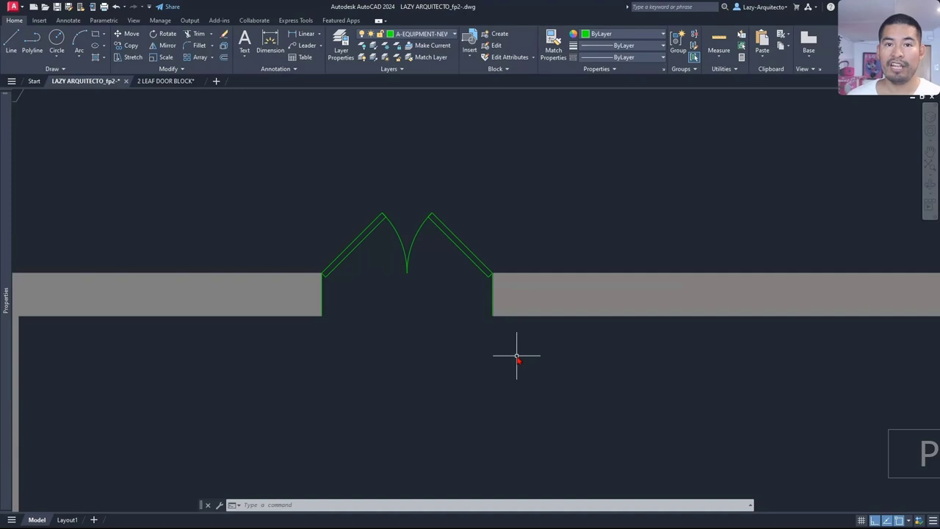
{"action": "mouse_move", "coordinate": [517, 356]}
{"action": "middle_mouse_down"}
{"action": "mouse_move", "coordinate": [487, 368]}
{"action": "mouse_move", "coordinate": [468, 321]}
{"action": "middle_mouse_up"}
{"action": "scroll", "coordinate": [468, 321], "scroll_direction": "down", "scroll_amount": 3}
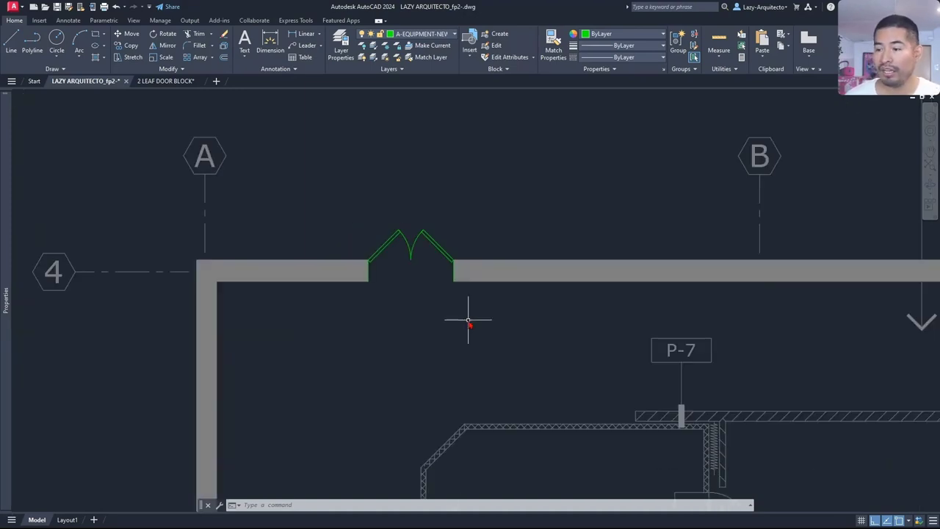